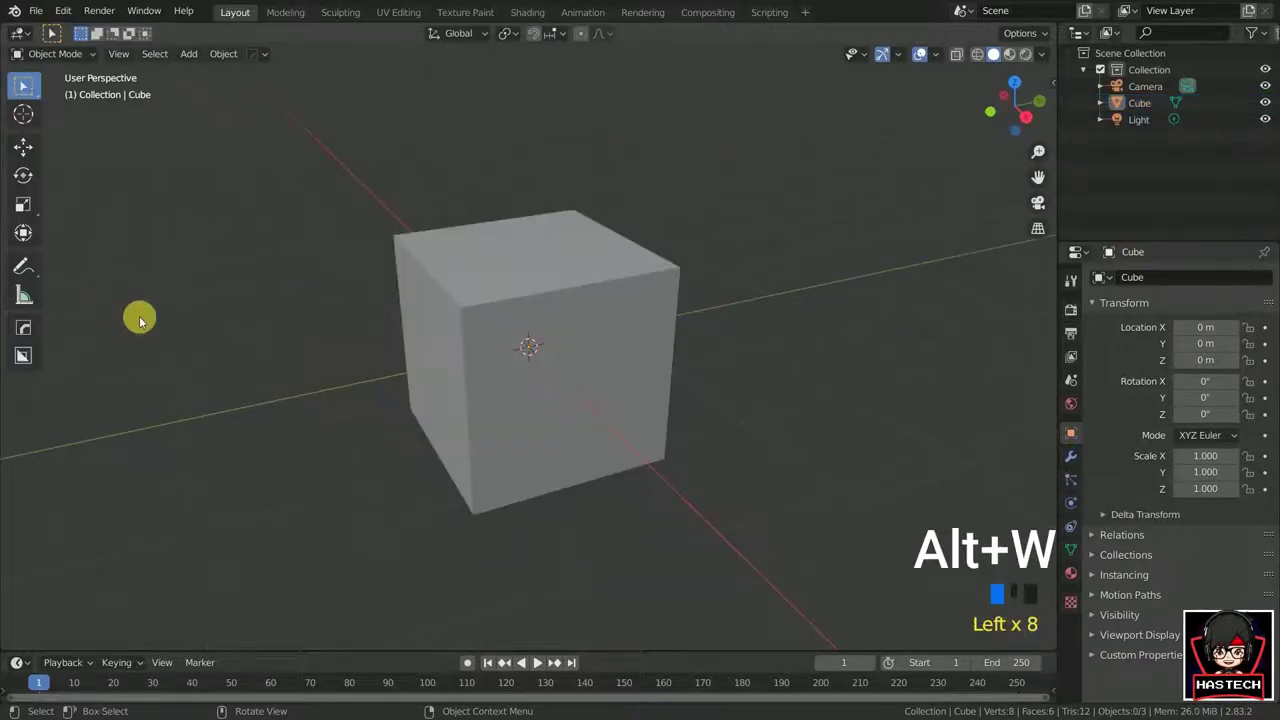
- Activate the BoxCutter tool and look through its mode, shape, operation, surface and snap settings
key("alt+w")
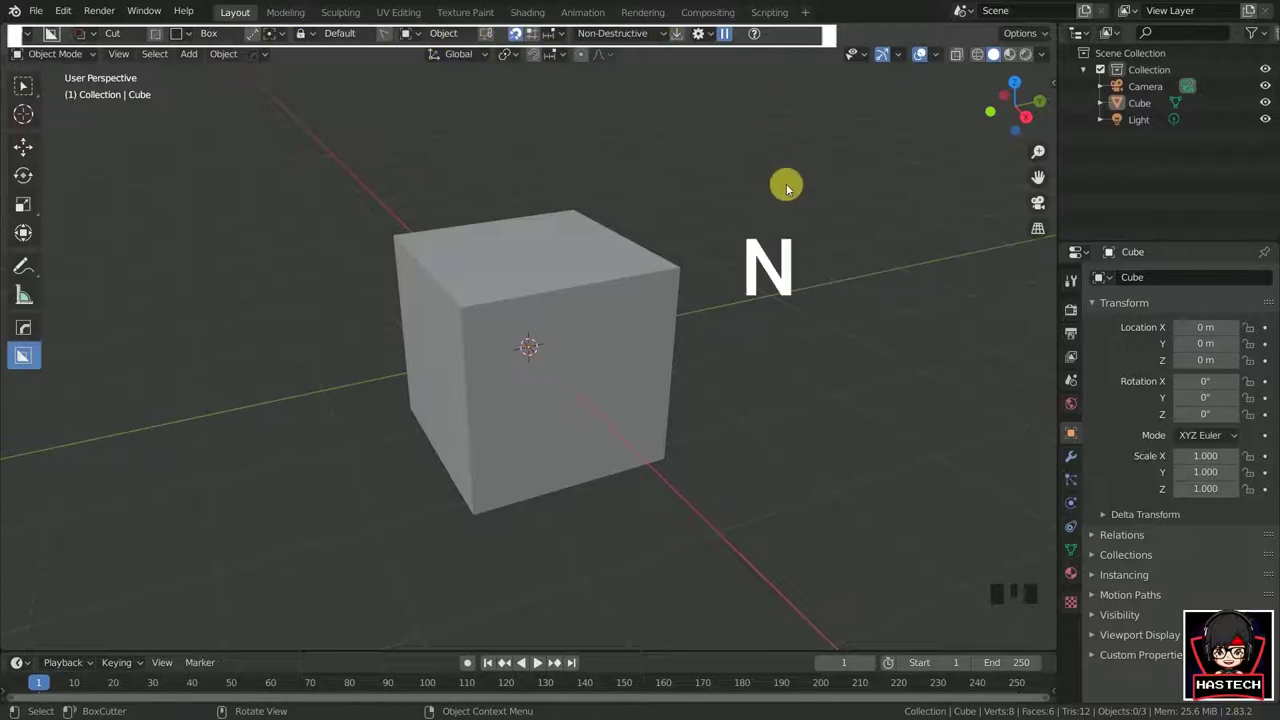
key("n")
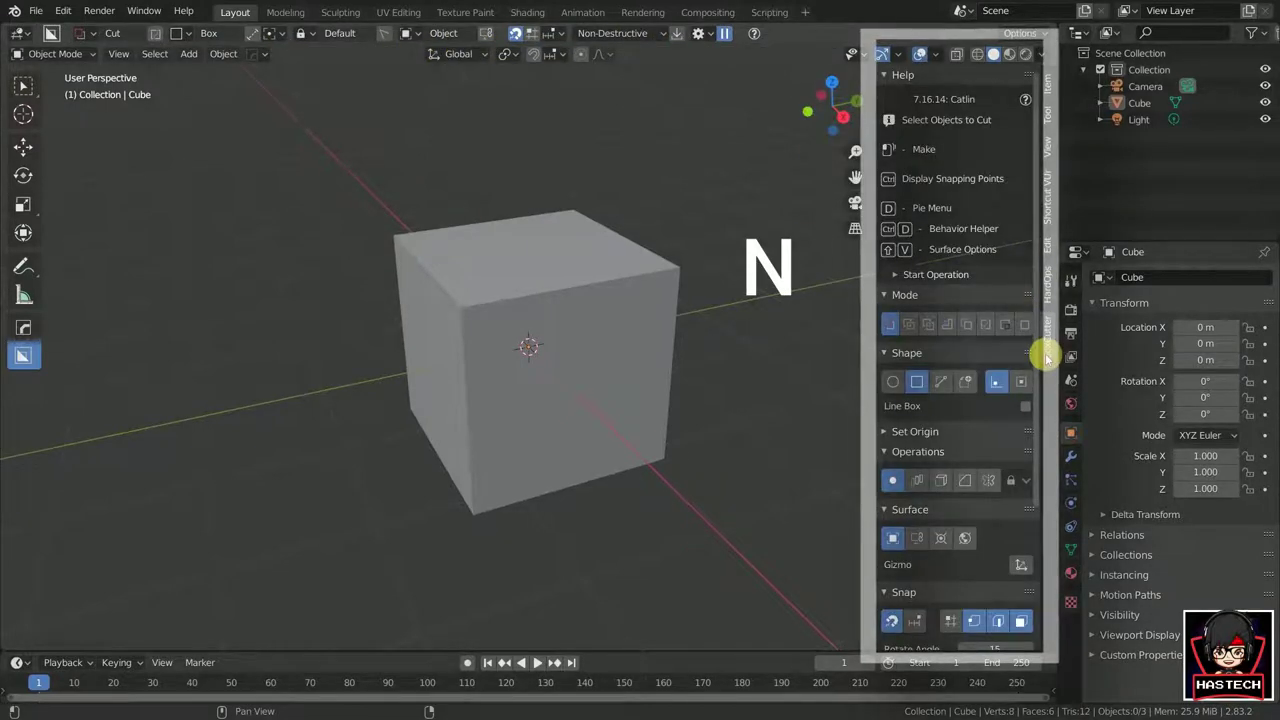
scroll(890, 290, "down", 5)
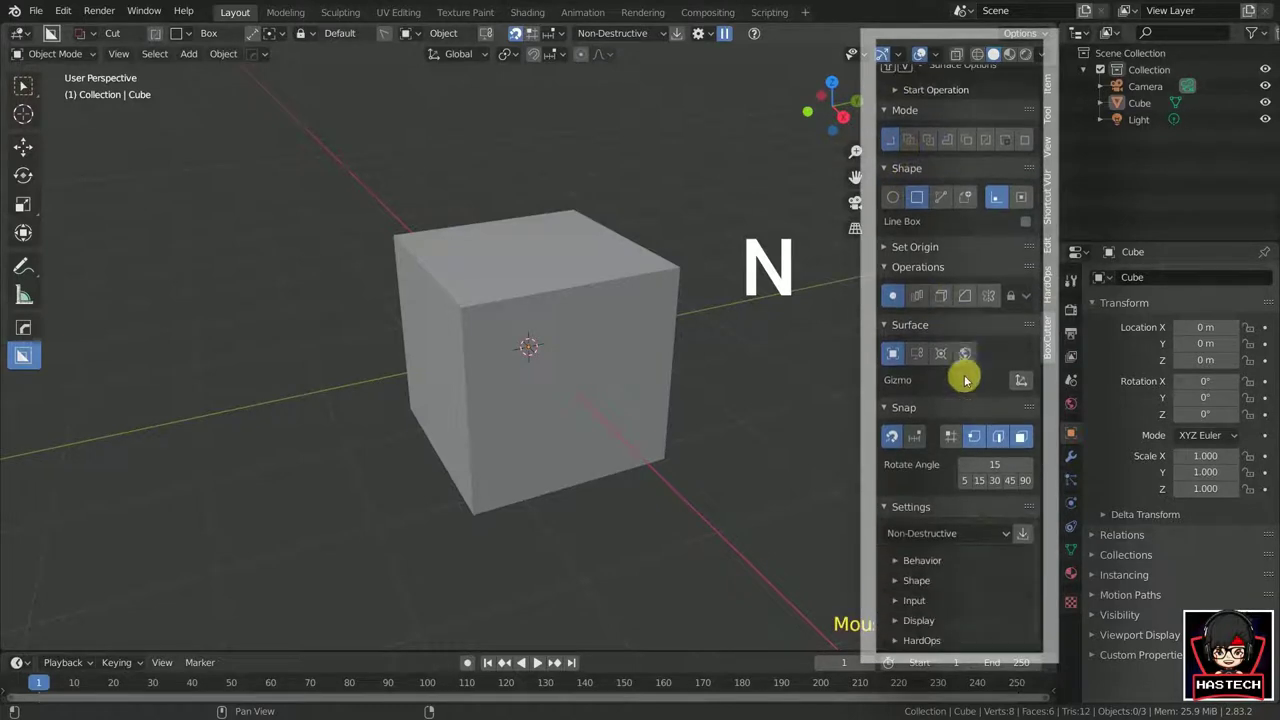
scroll(958, 312, "up", 4)
scroll(957, 305, "down", 4)
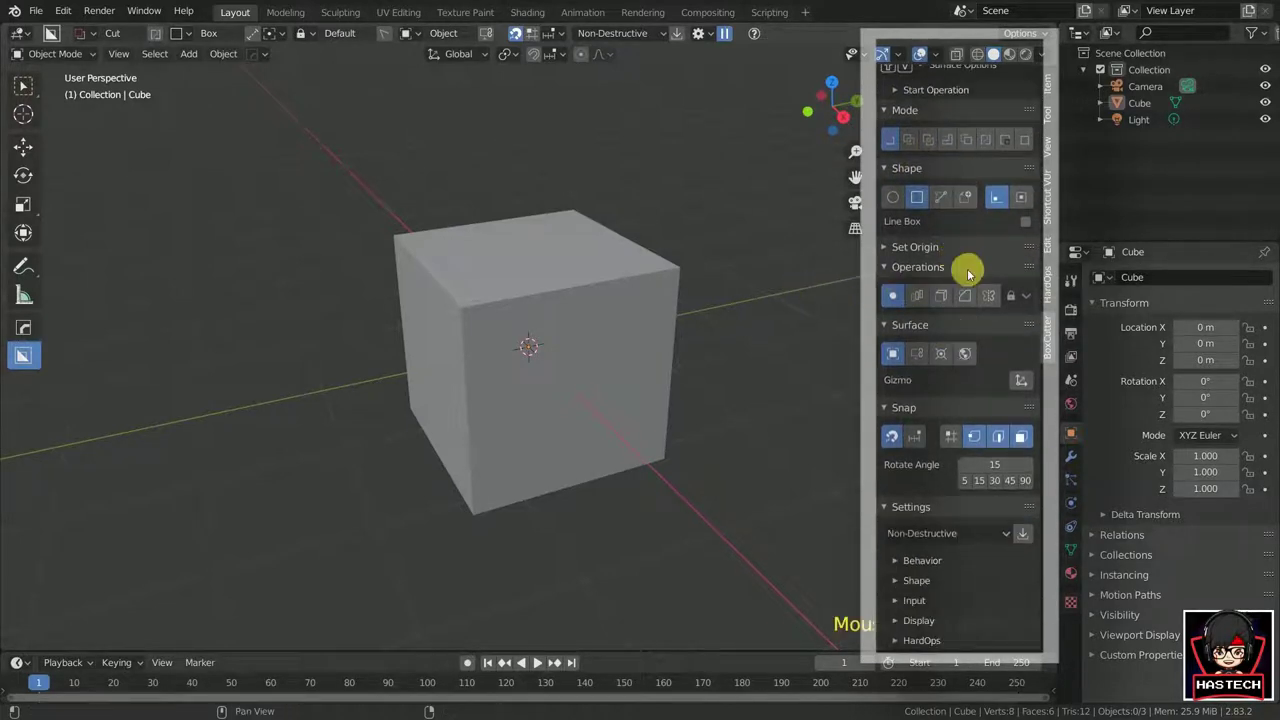
key("n")
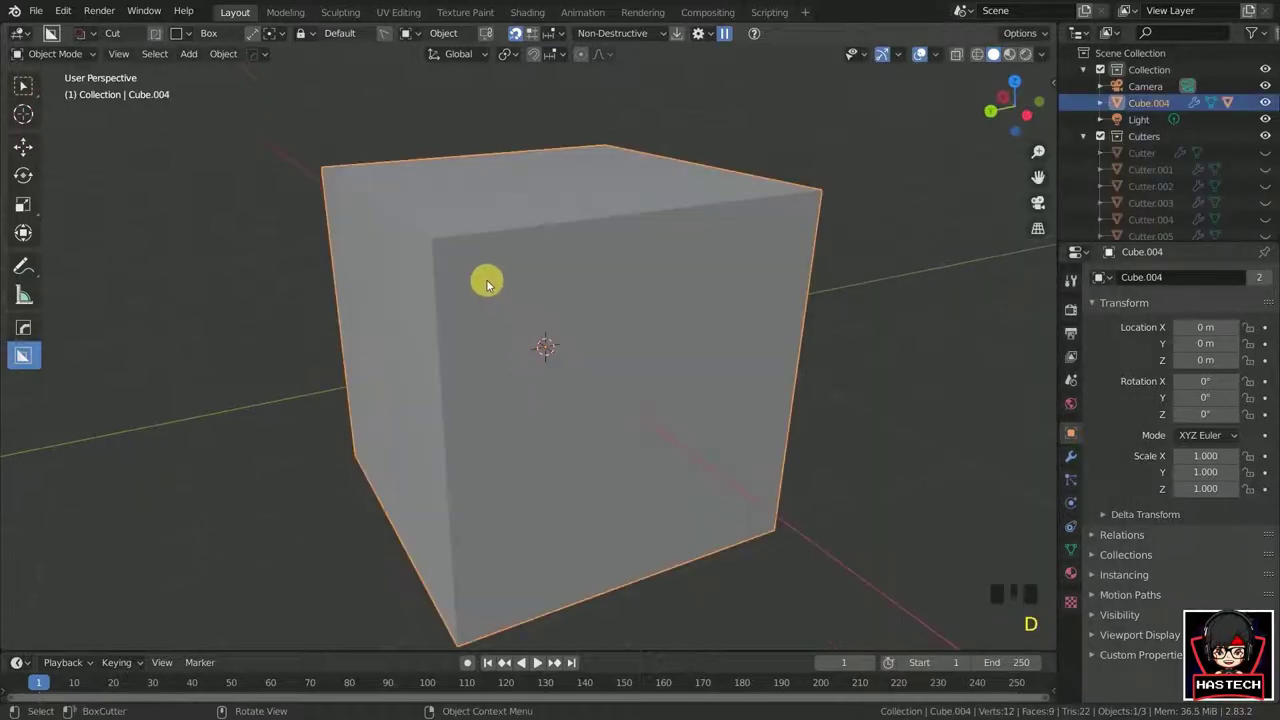
- Draw a large box cutter on the cube's front face and extrude it deep into the cube as a cut
mouse_move(492, 316)
left_mouse_down()
mouse_move(571, 474)
mouse_move(700, 534)
mouse_move(771, 526)
mouse_move(649, 469)
mouse_move(385, 405)
left_mouse_up()
key("e")
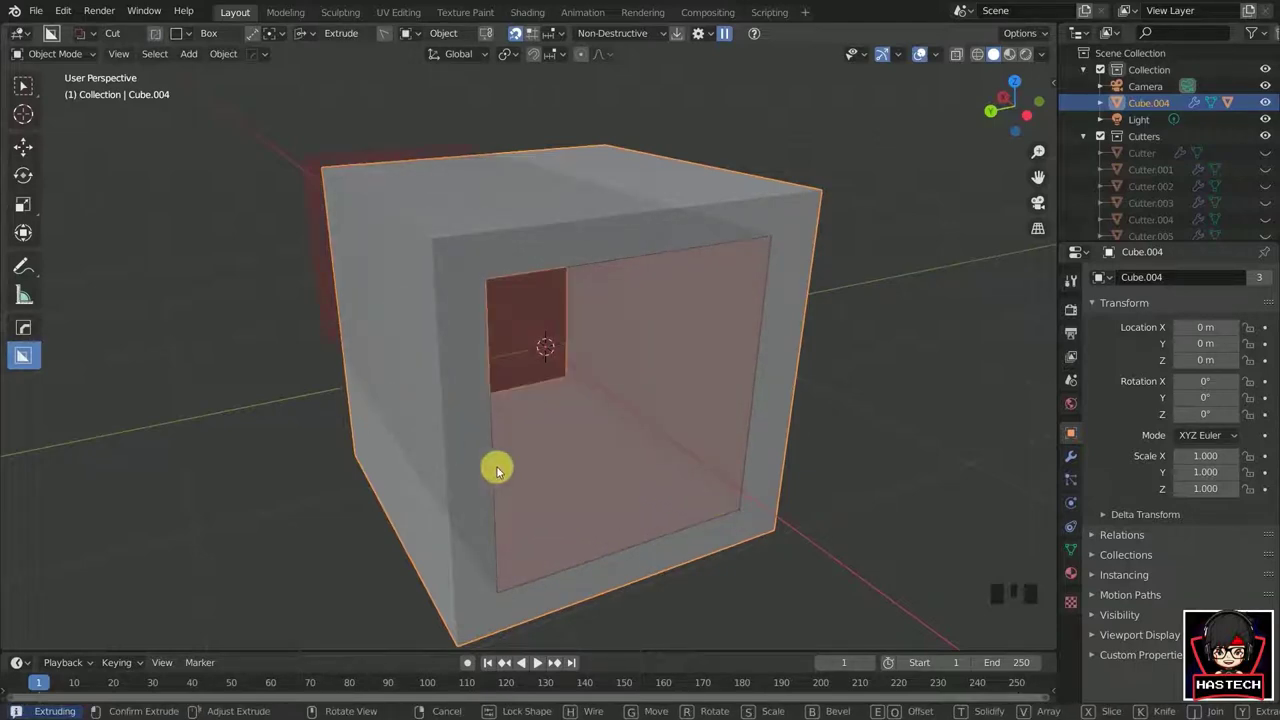
left_click_drag(535, 484, 332, 406)
- Switch the cutter shape to Circle and cut a large round hole down into the cube's top face
middle_click_drag(873, 425, 843, 514)
scroll(809, 477, "up", 2)
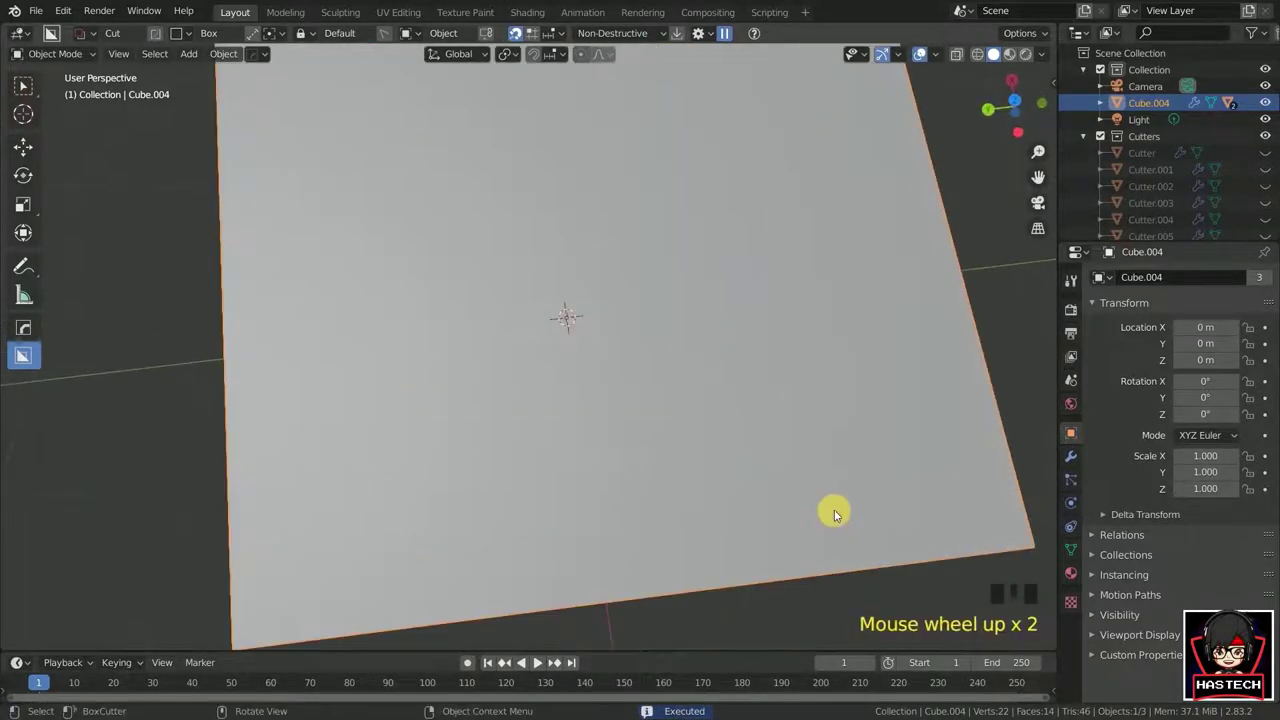
scroll(658, 366, "down", 2)
key("d")
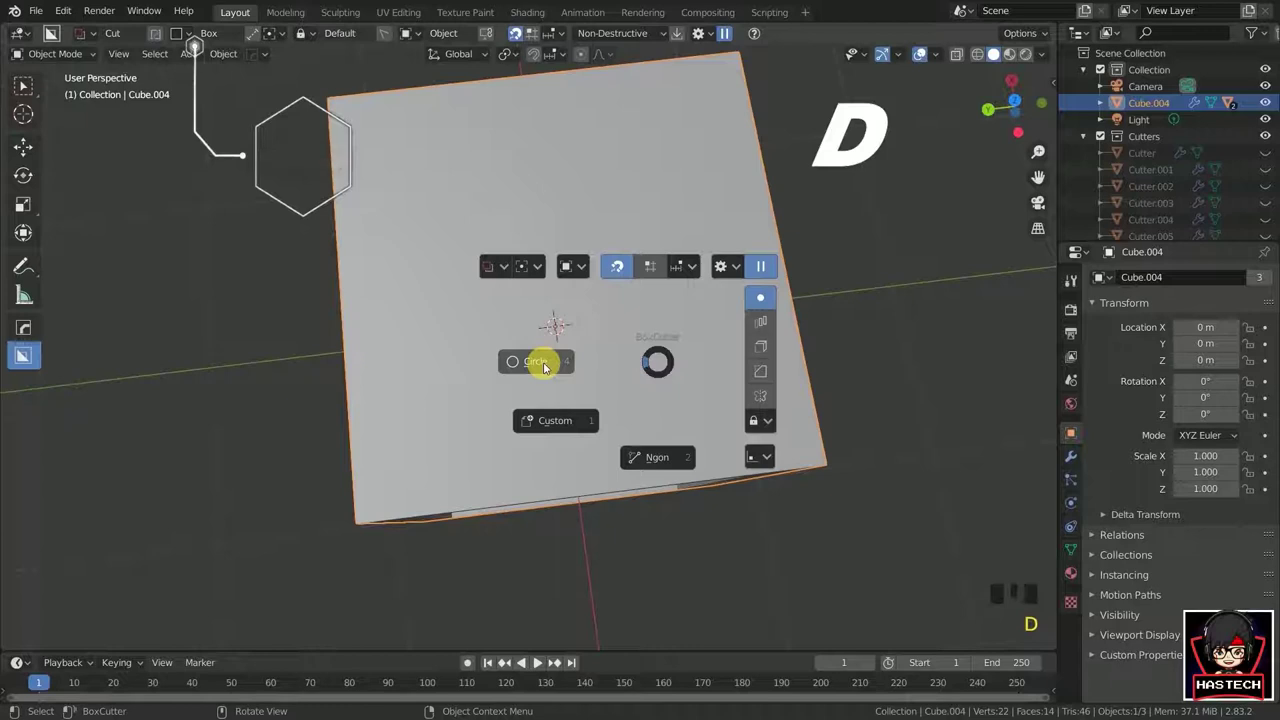
left_click(543, 367)
left_click_drag(536, 263, 586, 391)
mouse_move(586, 391)
middle_mouse_down()
mouse_move(590, 317)
mouse_move(585, 370)
middle_mouse_up()
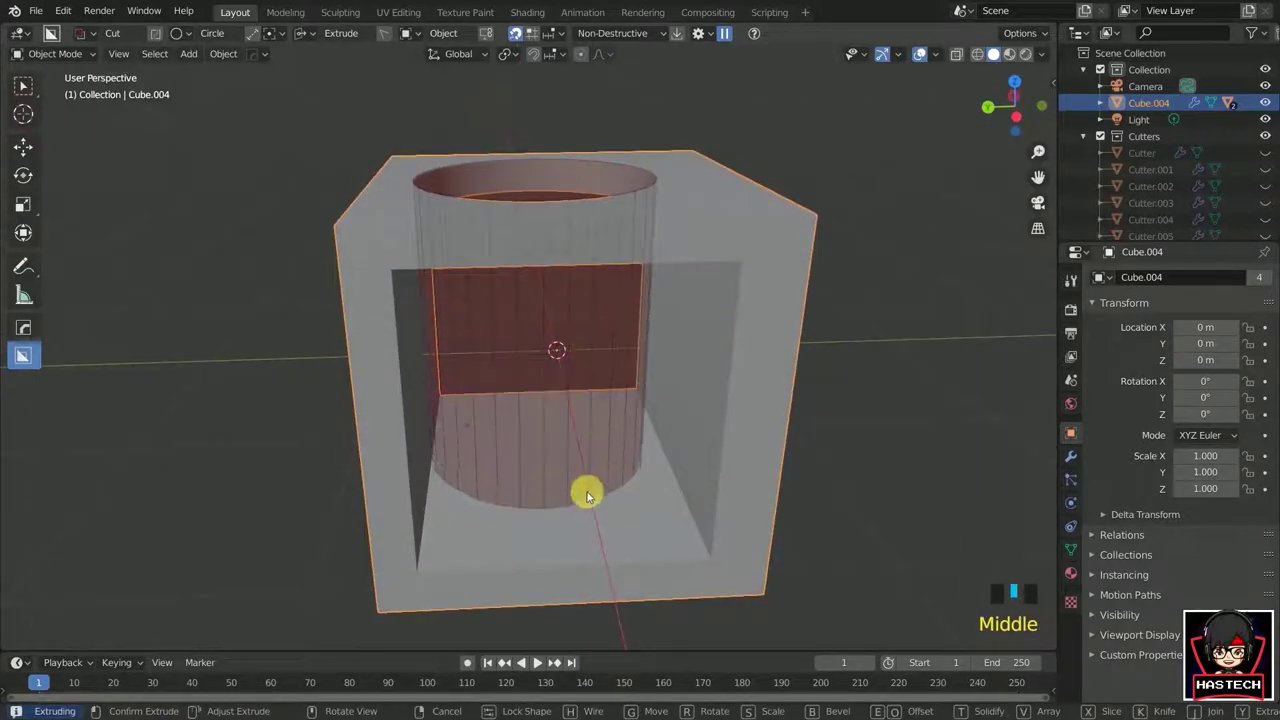
left_click(568, 622)
- Switch the cutter shape to Ngon and draw an H-shaped outline on the solid side face of the cube
middle_click_drag(751, 514, 629, 489)
scroll(585, 455, "down", 3)
scroll(624, 484, "up", 2)
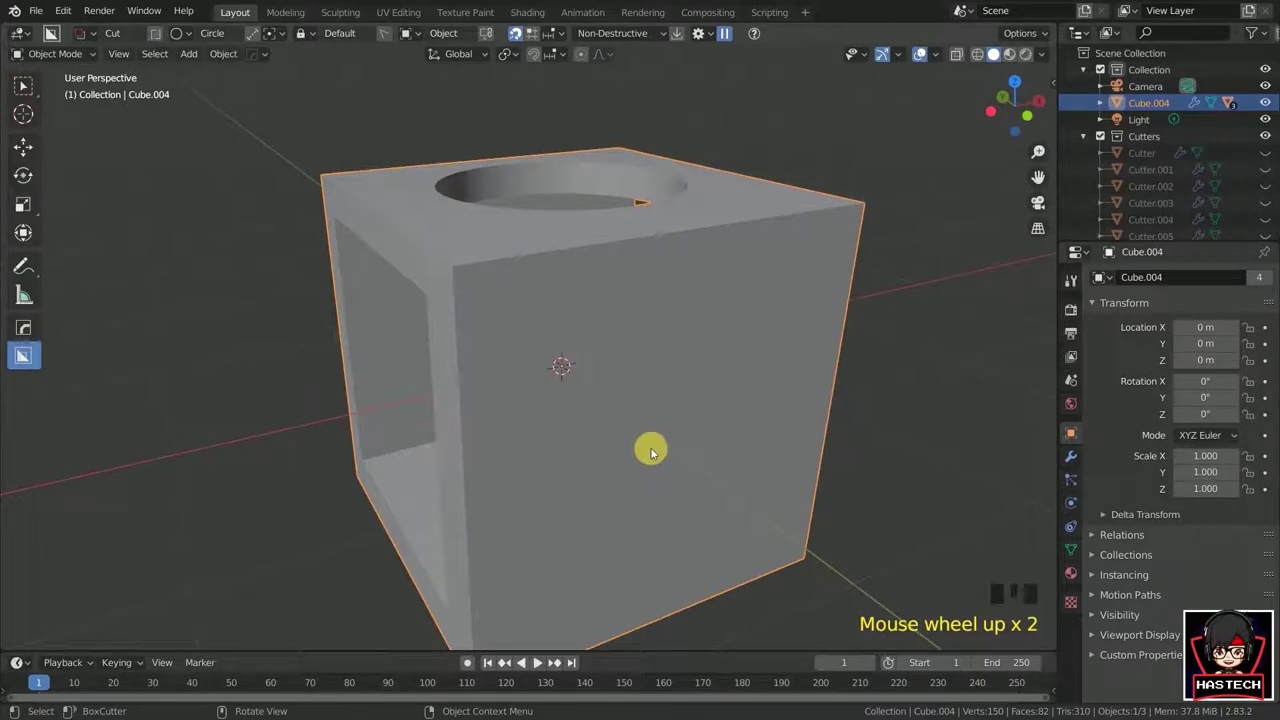
key("d")
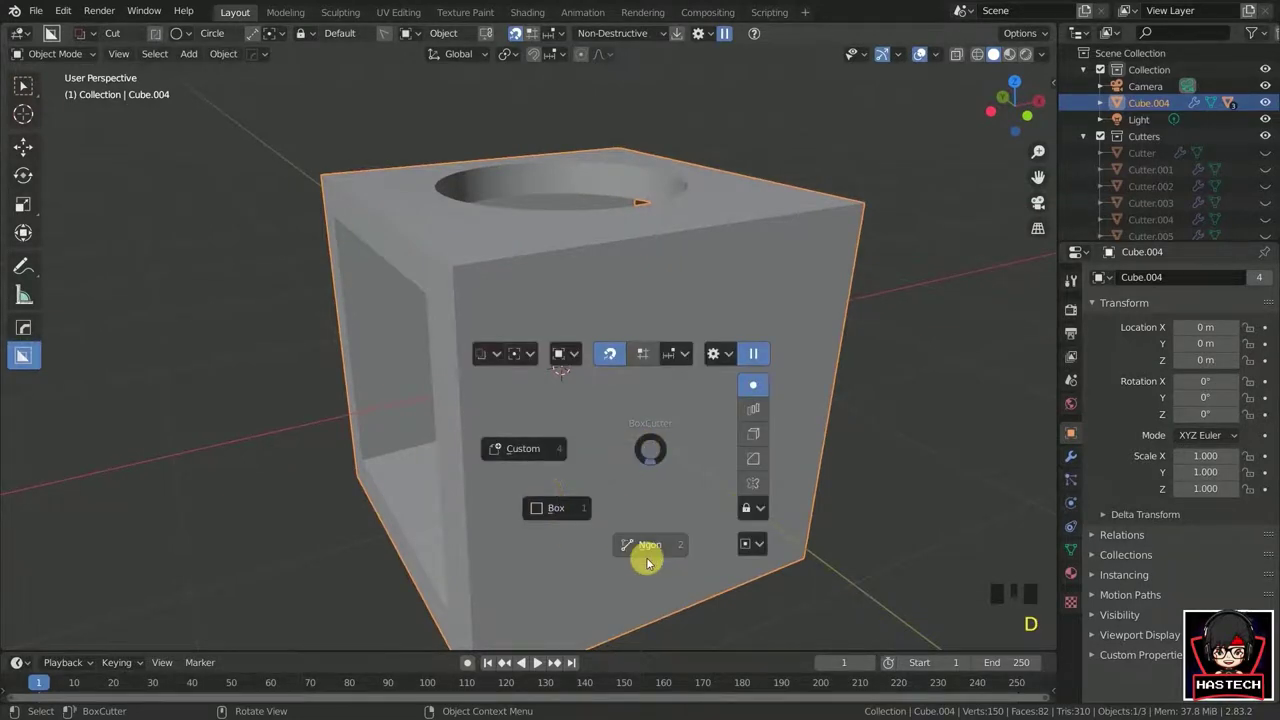
left_click(649, 545)
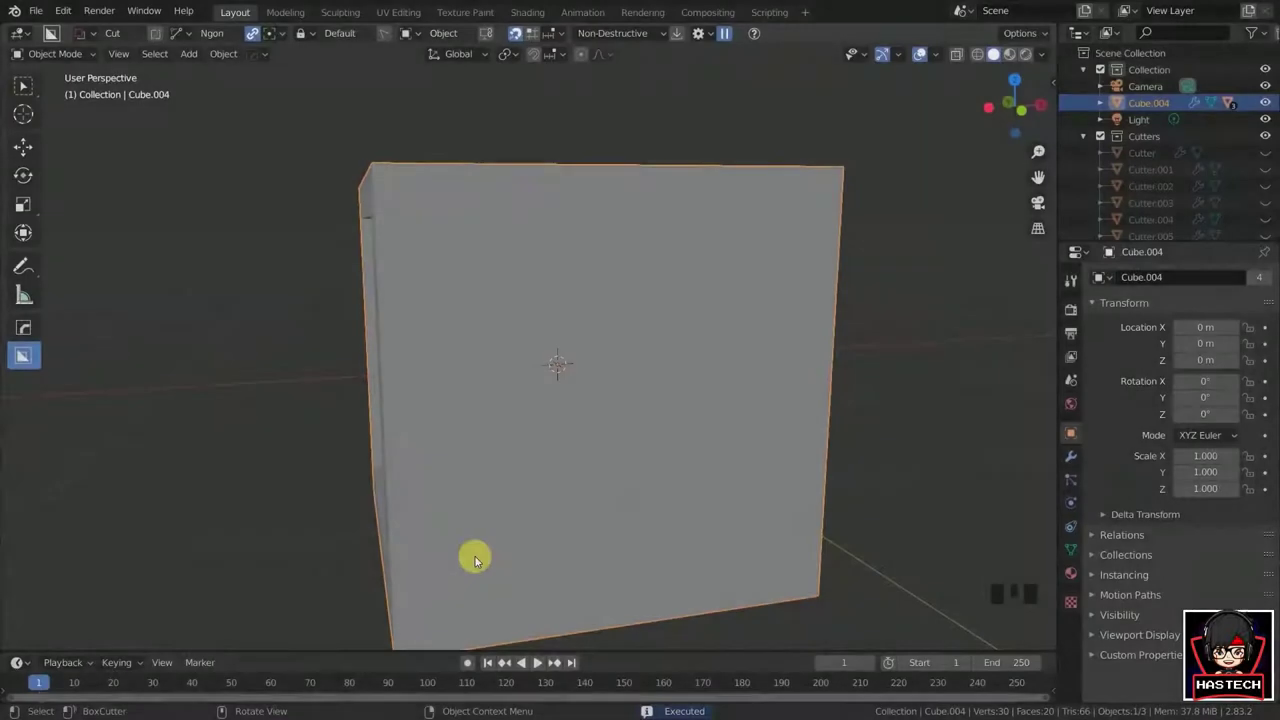
left_click(474, 562)
left_click(464, 352)
left_click(516, 350)
left_click(519, 435)
left_click(573, 432)
left_click(571, 347)
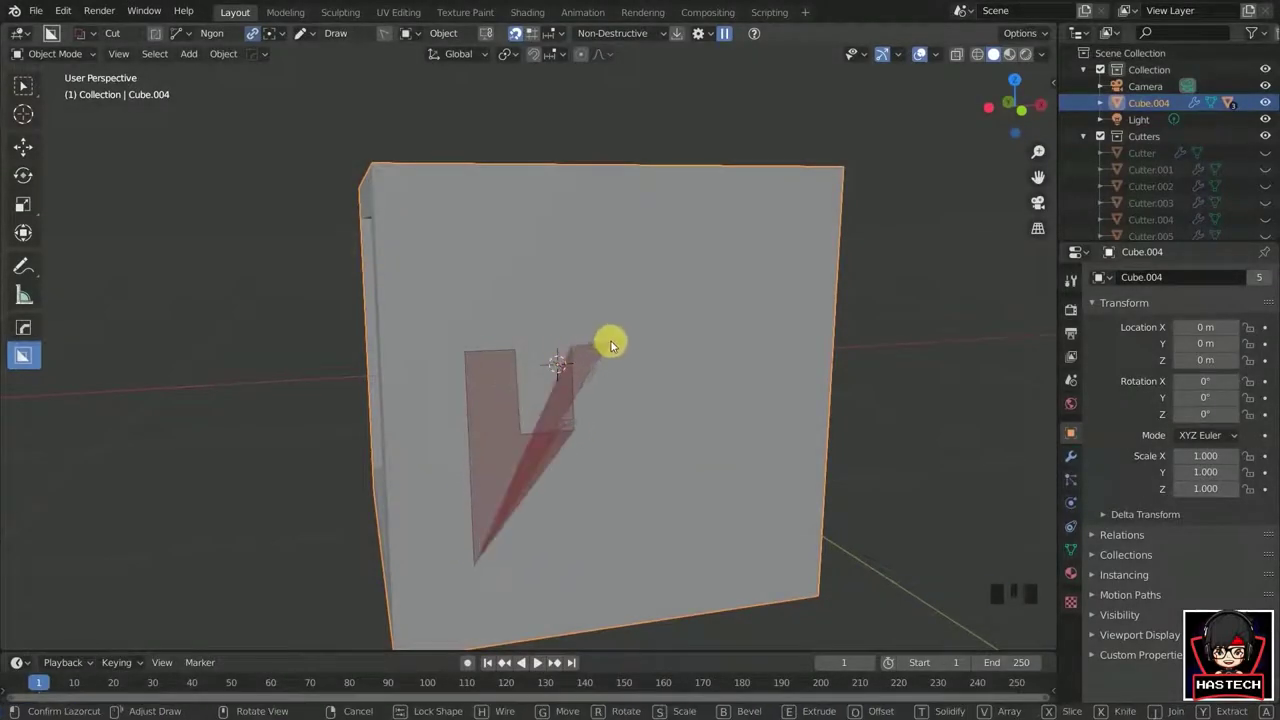
left_click(614, 346)
left_click(523, 467)
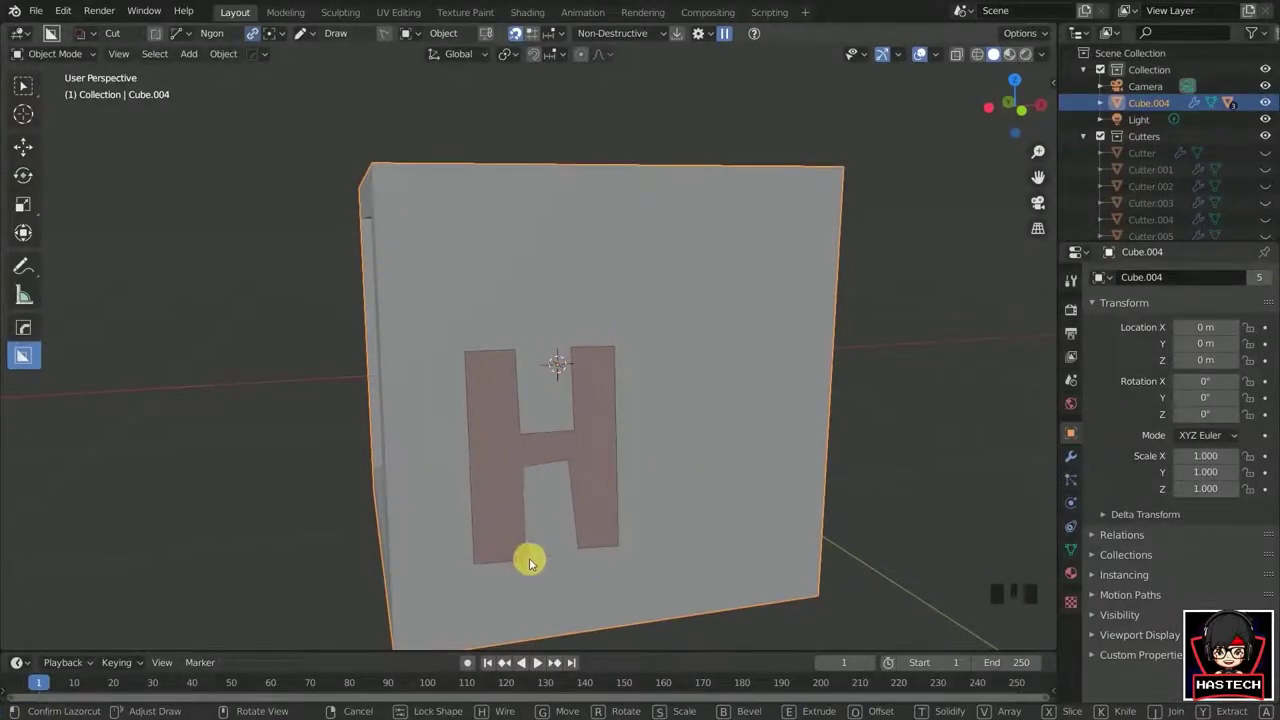
left_click(525, 558)
- Extrude the H-shaped cutter into the side face and apply the cut
middle_click_drag(525, 558, 686, 486)
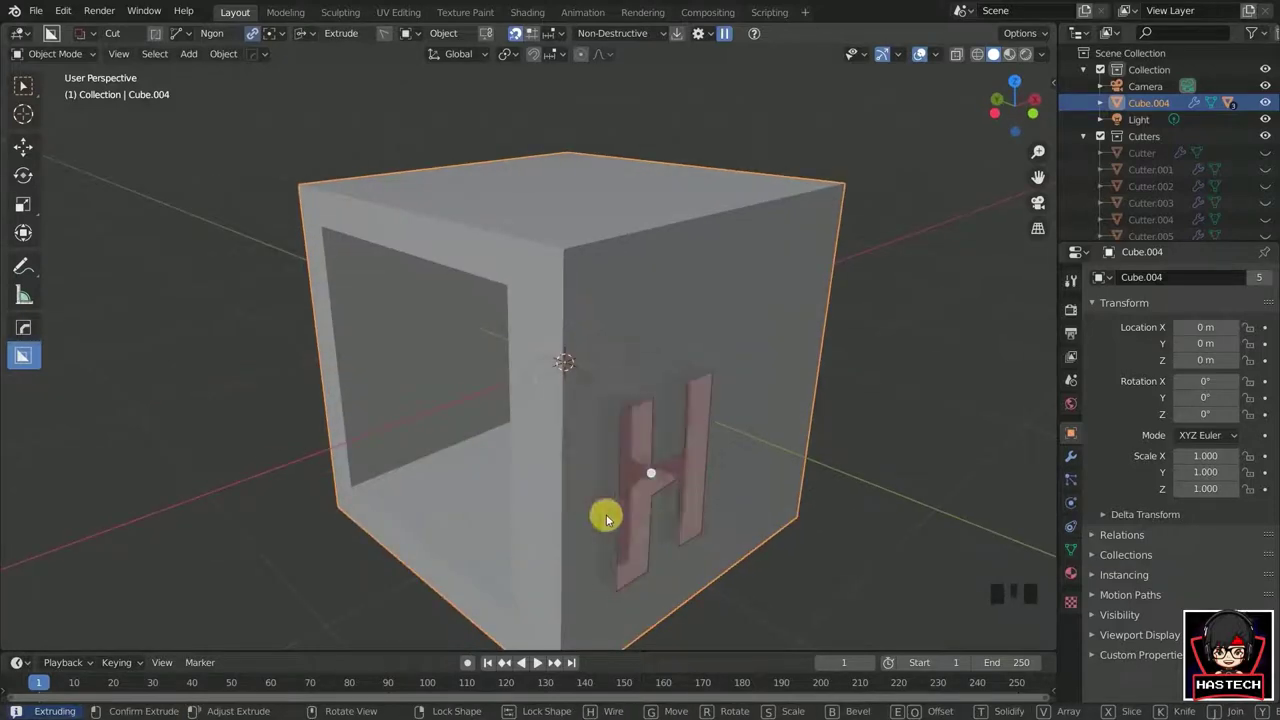
middle_click_drag(591, 509, 517, 511)
scroll(517, 511, "up", 1)
scroll(830, 390, "down", 2)
- Switch back to the Box shape and cut a tall narrow slot, drawn from its centre, into the middle of the next uncut face
middle_click_drag(830, 390, 586, 403)
key("d")
left_click(436, 489)
scroll(586, 403, "up", 1)
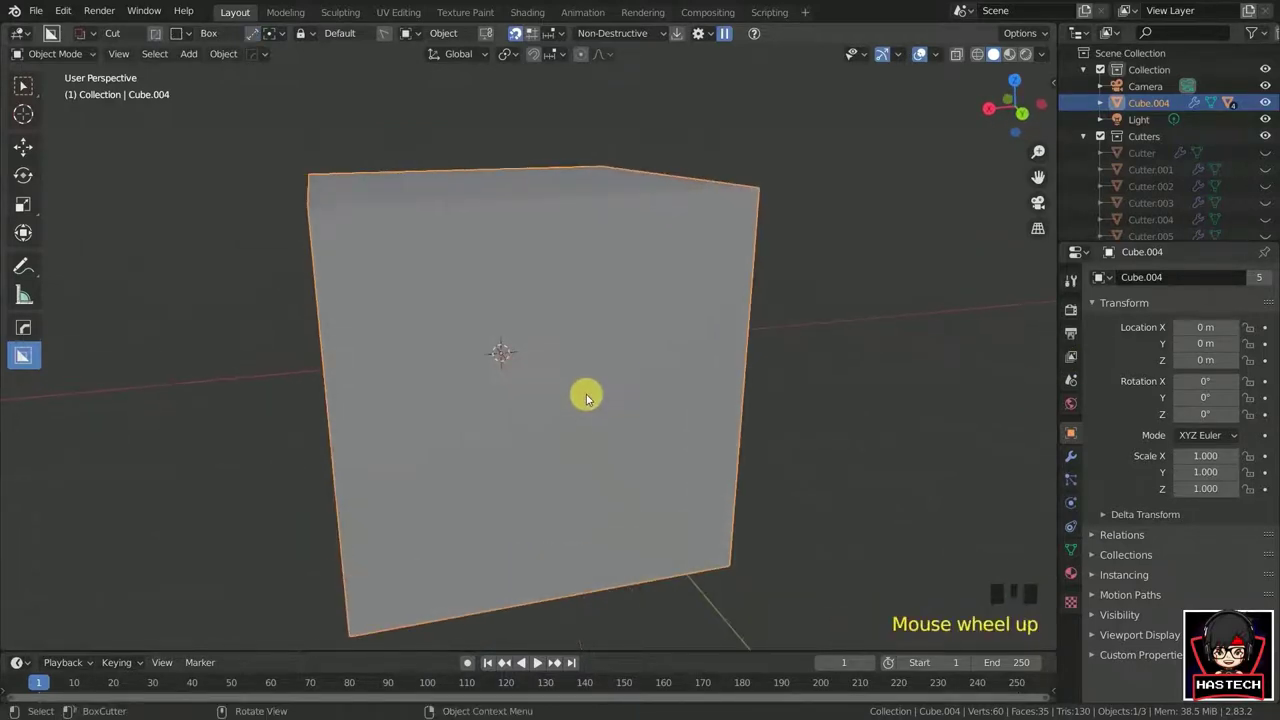
mouse_move(535, 395)
left_mouse_down("alt")
mouse_move(586, 506)
mouse_move(647, 494)
mouse_move(663, 440)
mouse_move(546, 437)
mouse_move(574, 457)
mouse_move(617, 456)
mouse_move(571, 443)
mouse_move(551, 469)
left_mouse_up("alt")
left_click(509, 440)
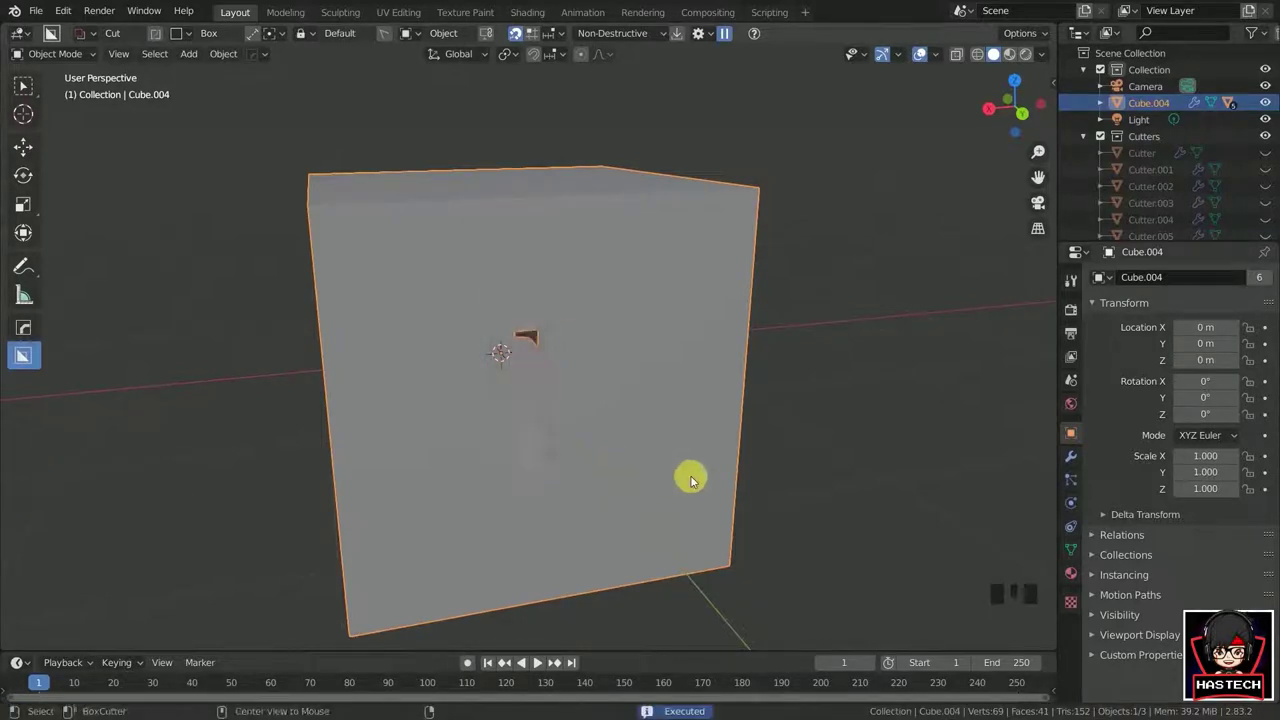
- Cut a square opening, drawn proportionally from its centre, near the lower corner of the slotted face
middle_click_drag(684, 474, 675, 447)
scroll(675, 447, "up", 3)
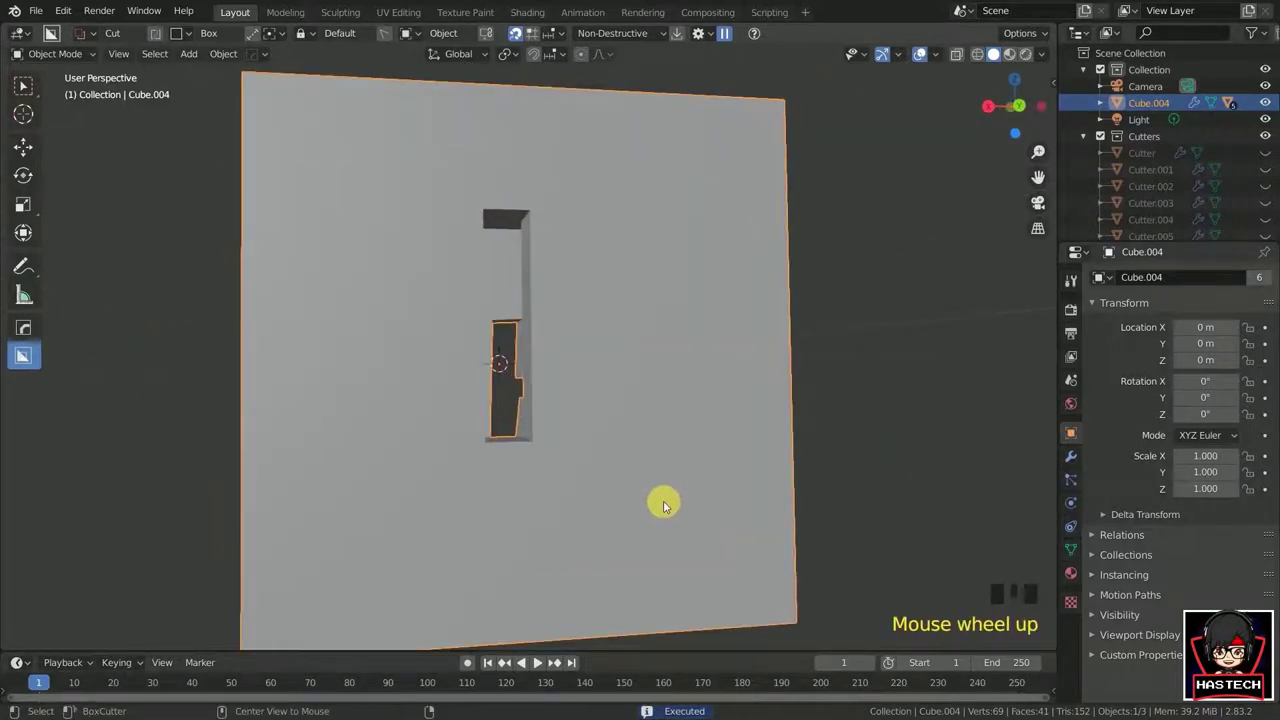
mouse_move(669, 511)
left_mouse_down("alt")
mouse_move(706, 583)
mouse_move(689, 597)
mouse_move(750, 618)
left_mouse_up("alt")
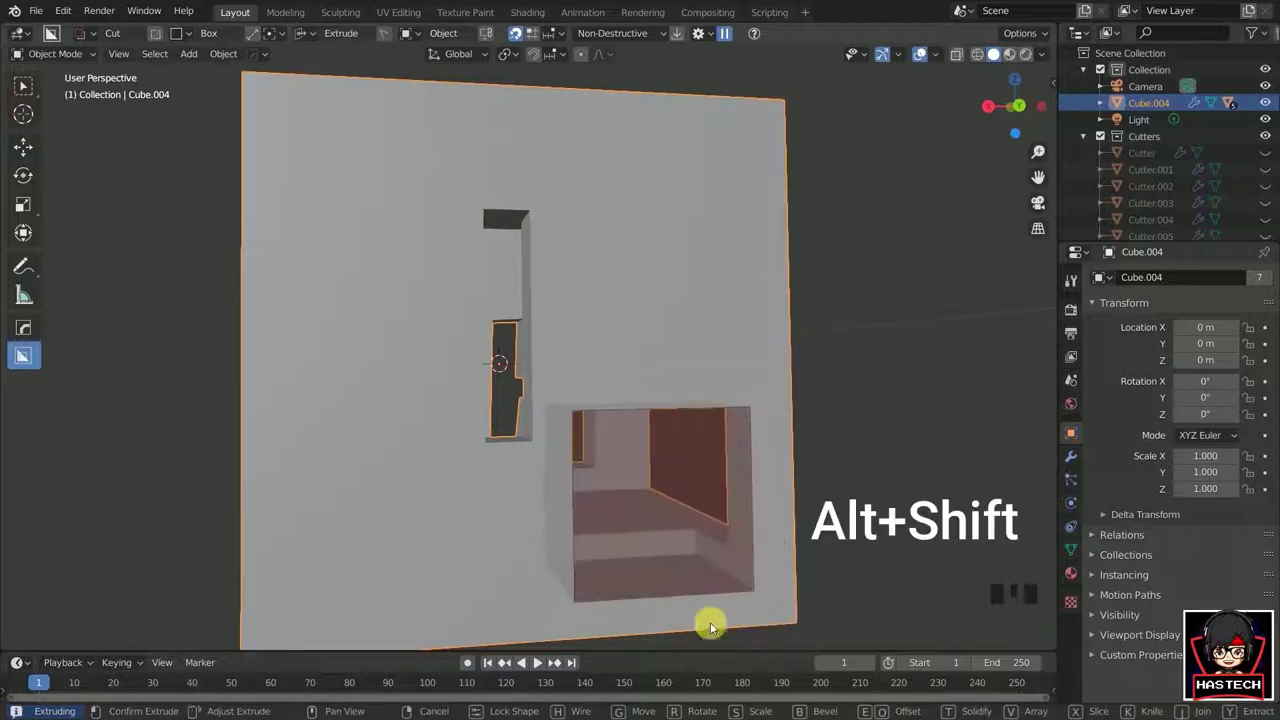
left_click(676, 577)
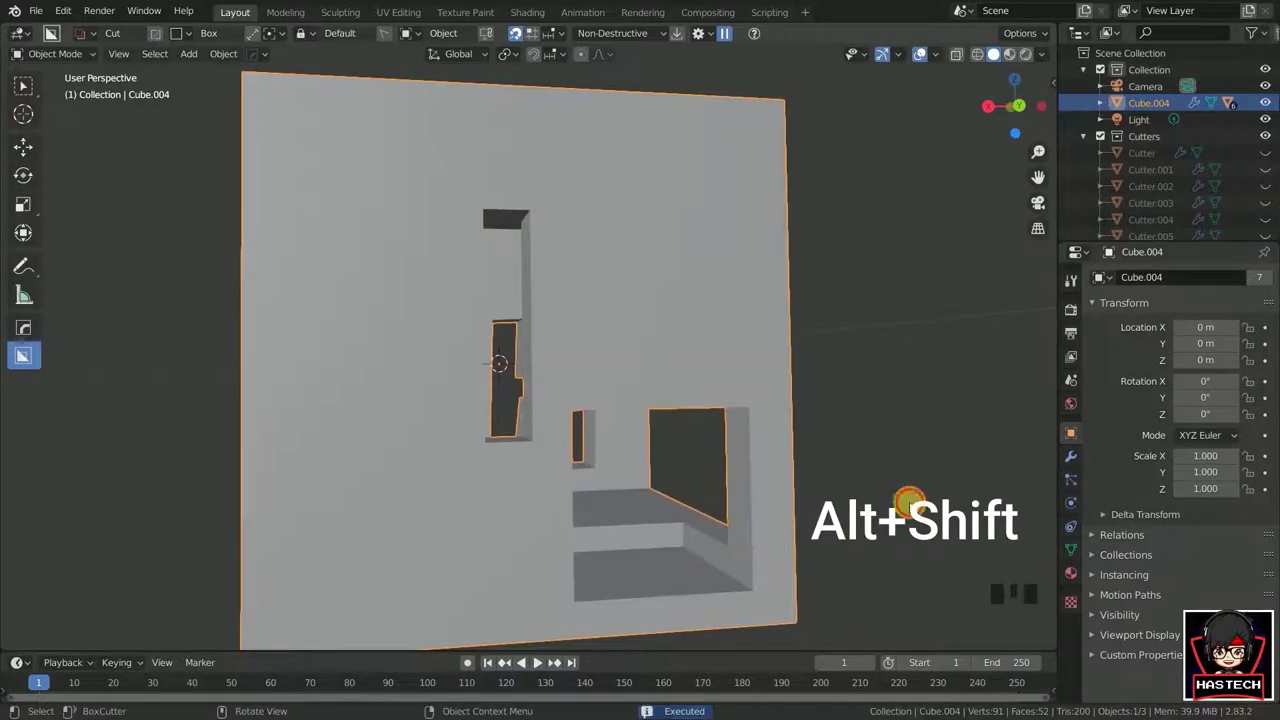
- Draw an extruded box cutter on the new cube's front face and bevel its corners
middle_click_drag(910, 503, 836, 556)
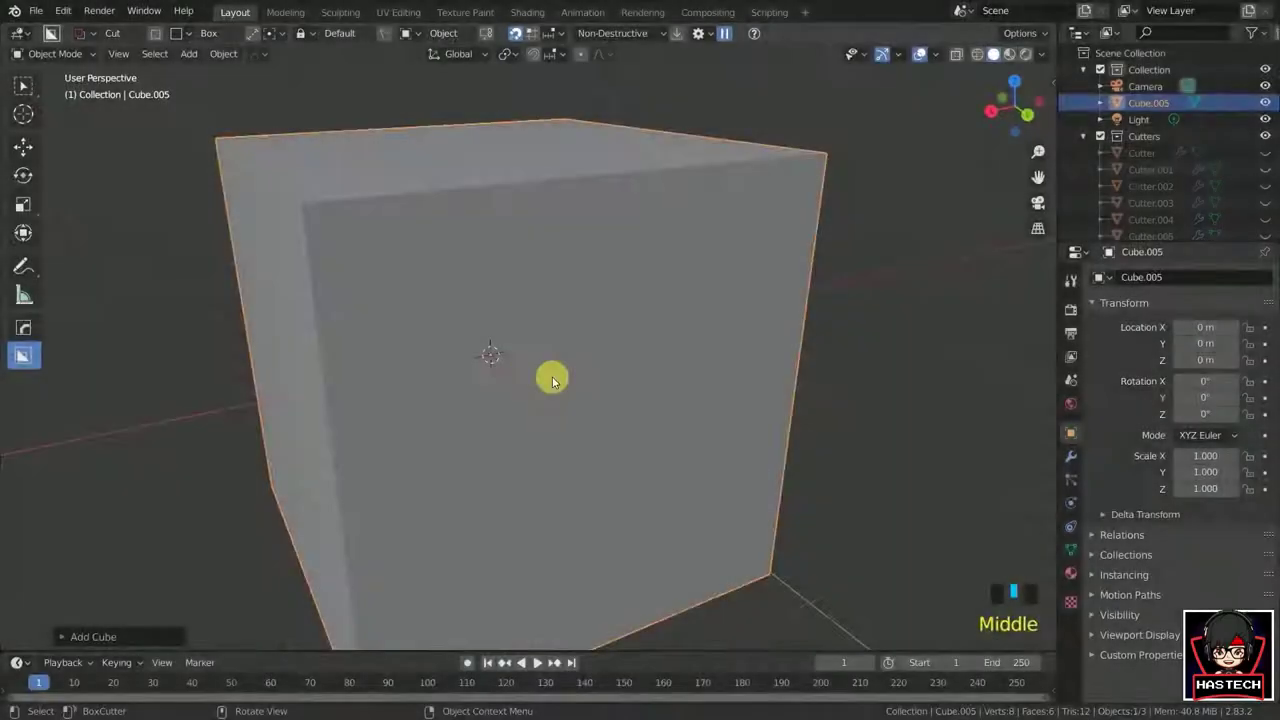
mouse_move(552, 376)
left_mouse_down()
mouse_move(657, 506)
mouse_move(722, 530)
mouse_move(653, 516)
mouse_move(520, 583)
mouse_move(453, 596)
left_mouse_up()
key("b")
mouse_move(527, 567)
left_mouse_down()
mouse_move(623, 503)
mouse_move(473, 566)
mouse_move(521, 556)
left_mouse_up()
- Add a contour bevel to the cutter's inner edges, set the bevel to 6 segments and lock the shape
scroll(558, 540, "up", 5)
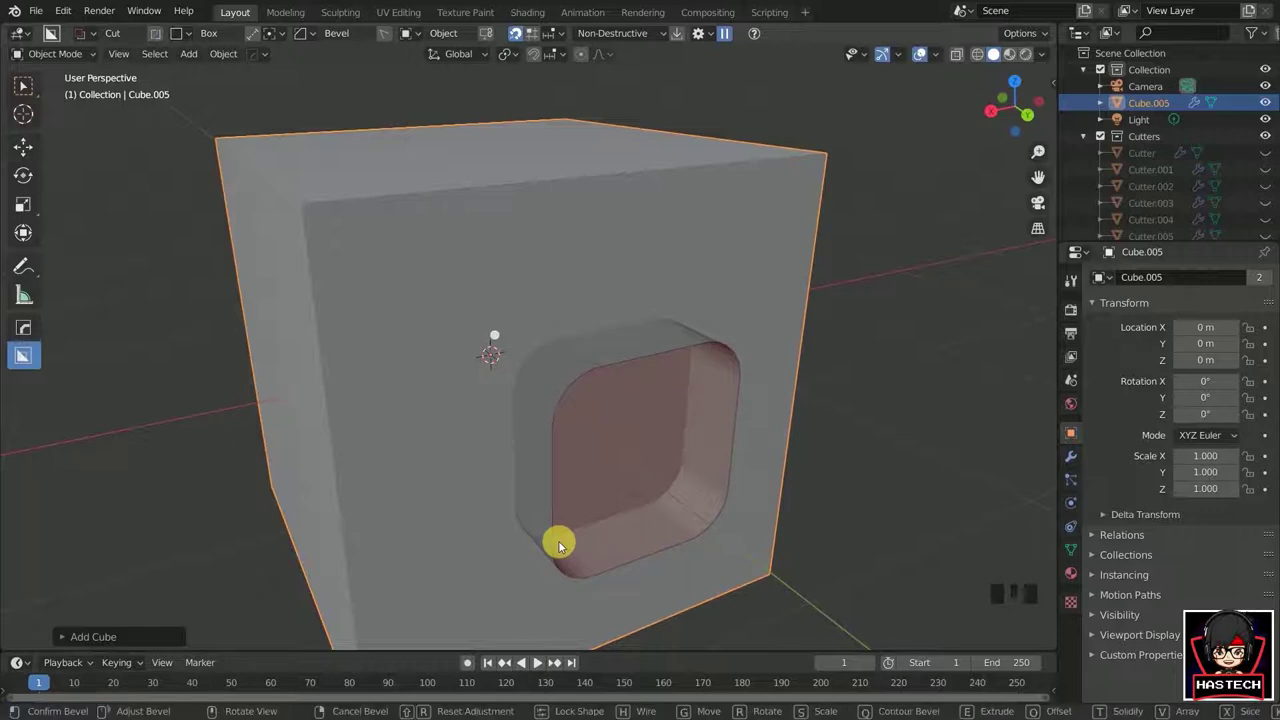
scroll(559, 543, "down", 9)
scroll(559, 543, "up", 8)
scroll(559, 543, "down", 8)
scroll(559, 543, "up", 6)
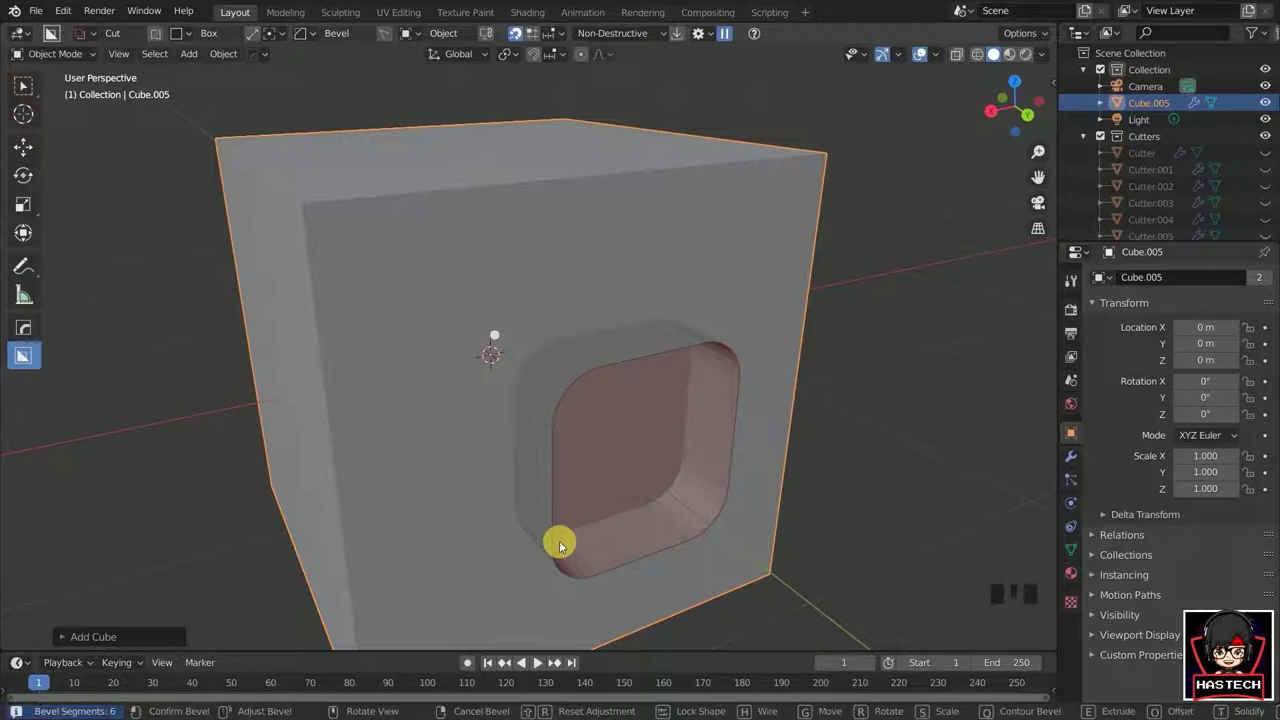
scroll(559, 540, "up", 4)
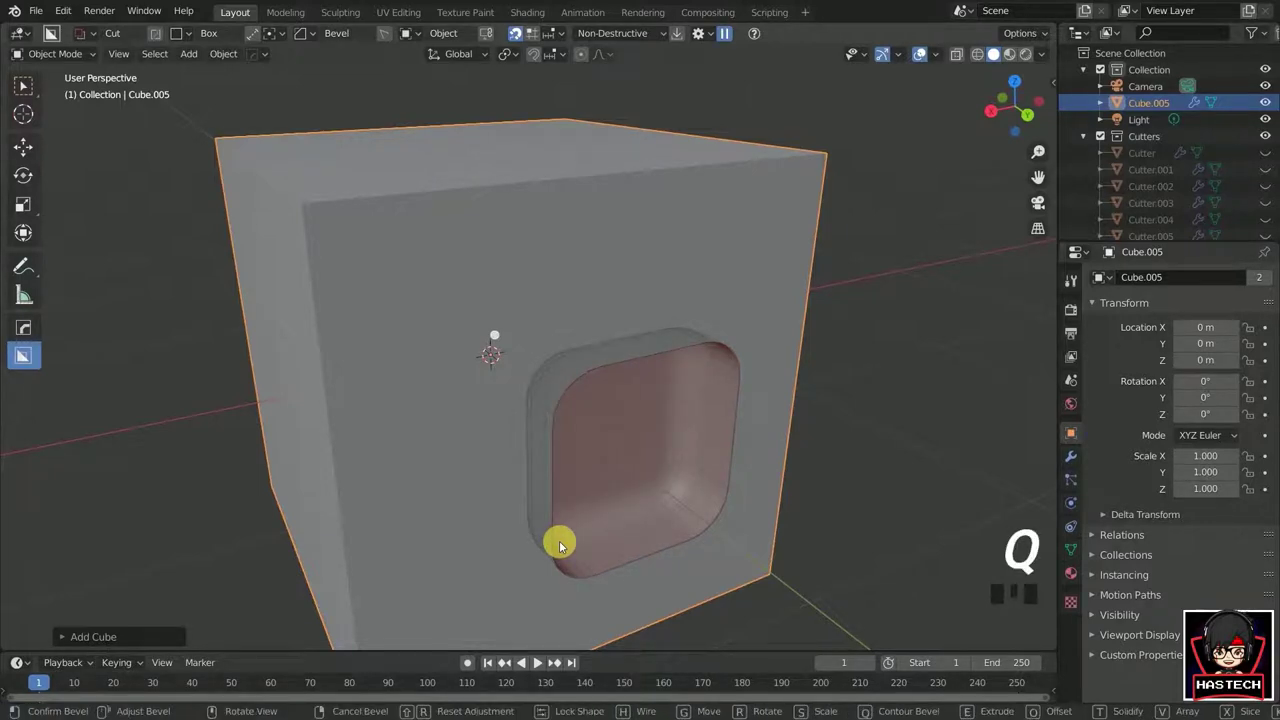
scroll(559, 540, "down", 7)
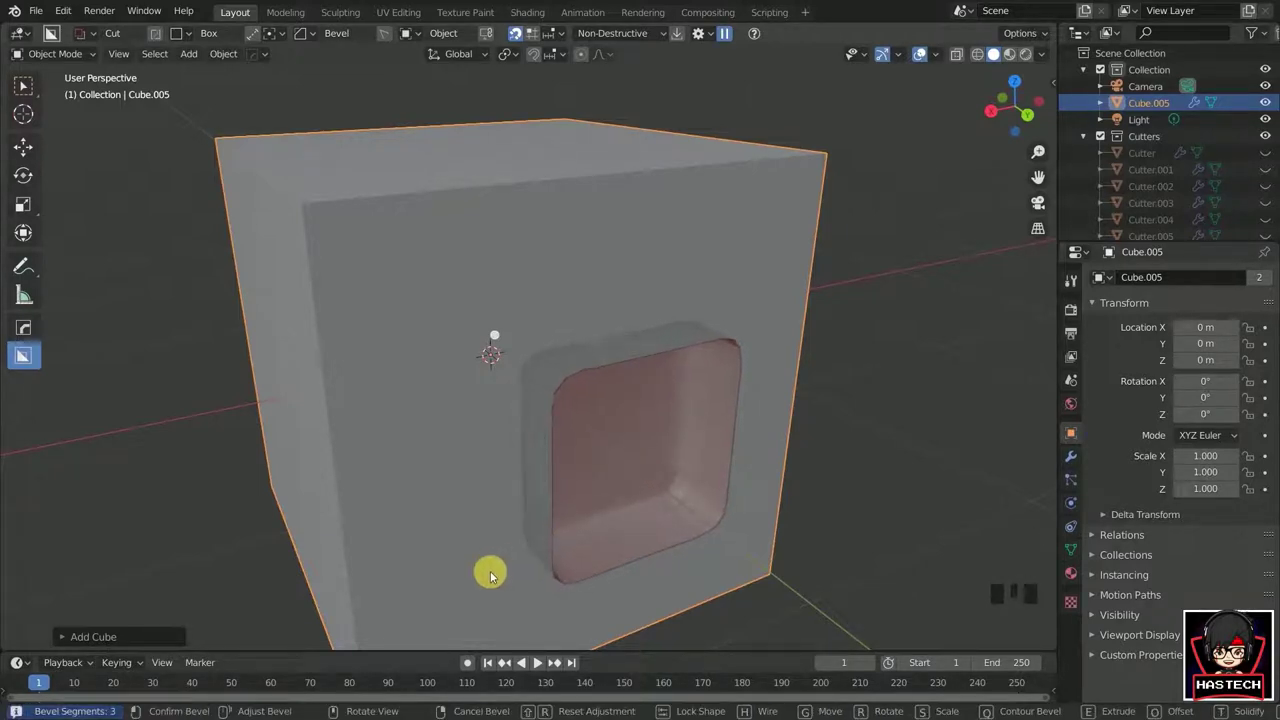
scroll(557, 553, "up", 3)
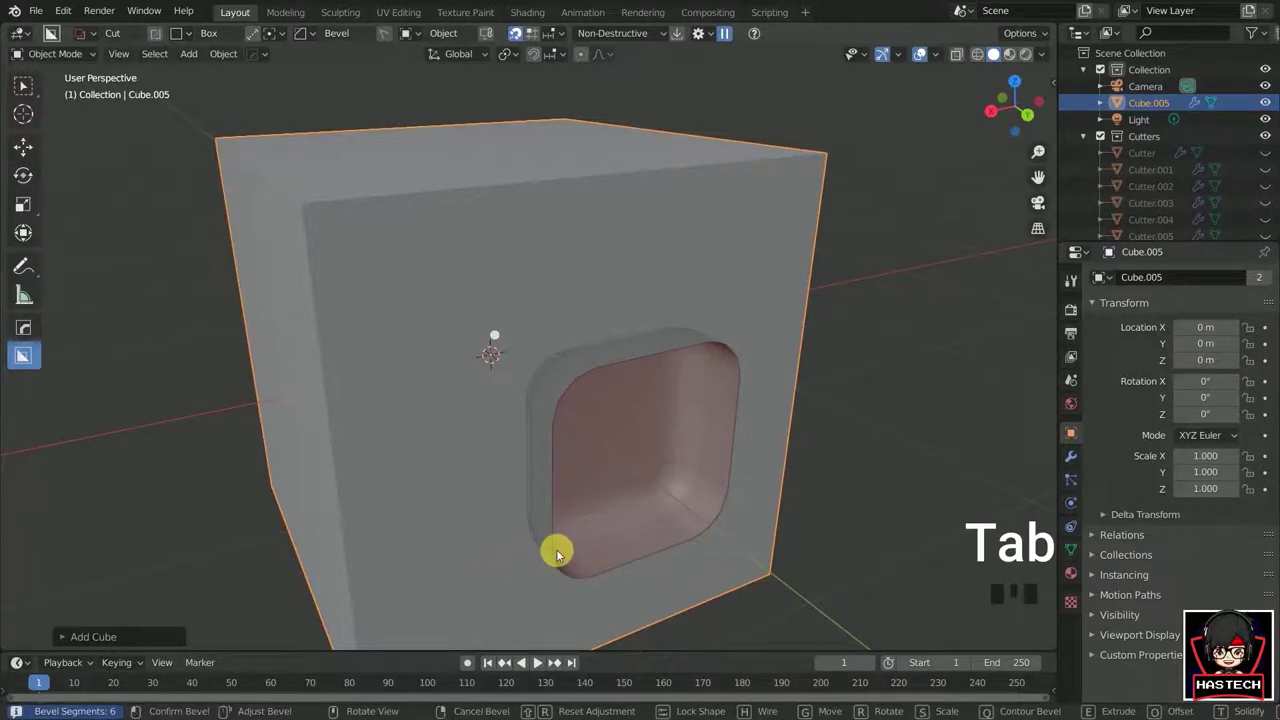
left_click(557, 553)
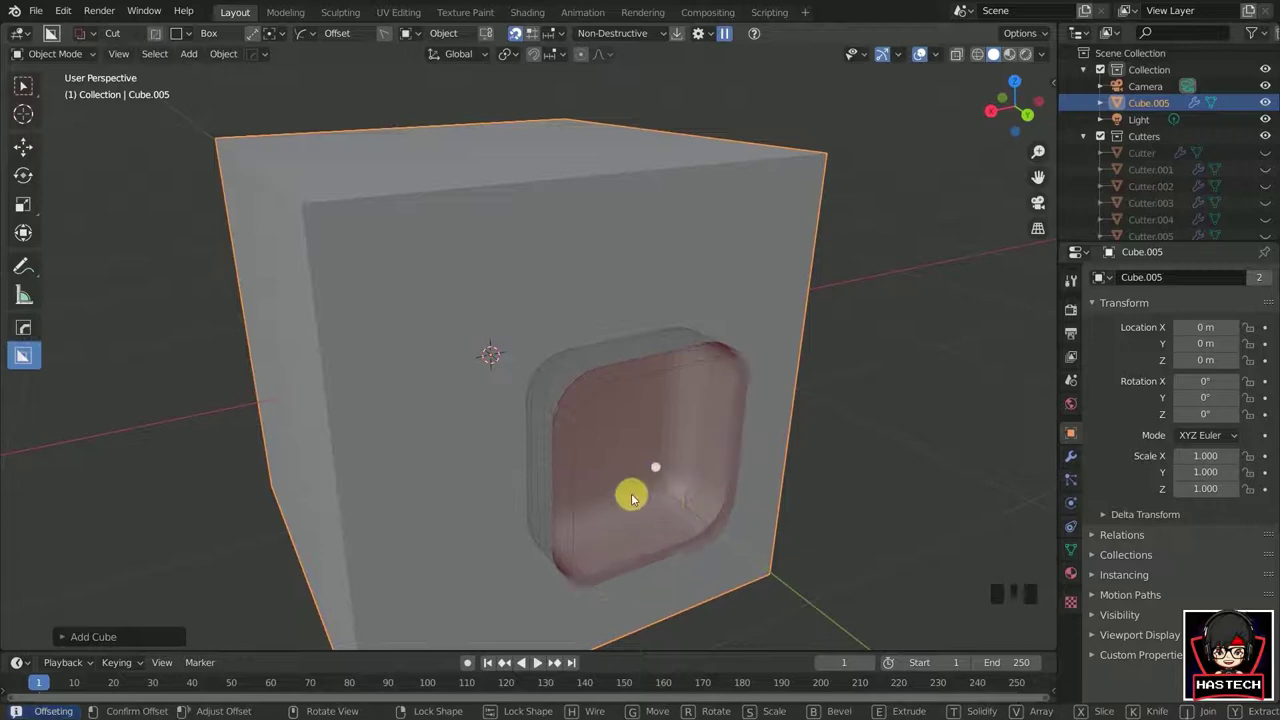
- Offset the locked rounded cutter outward, adjust its extrusion depth and apply the cut
left_click(680, 537)
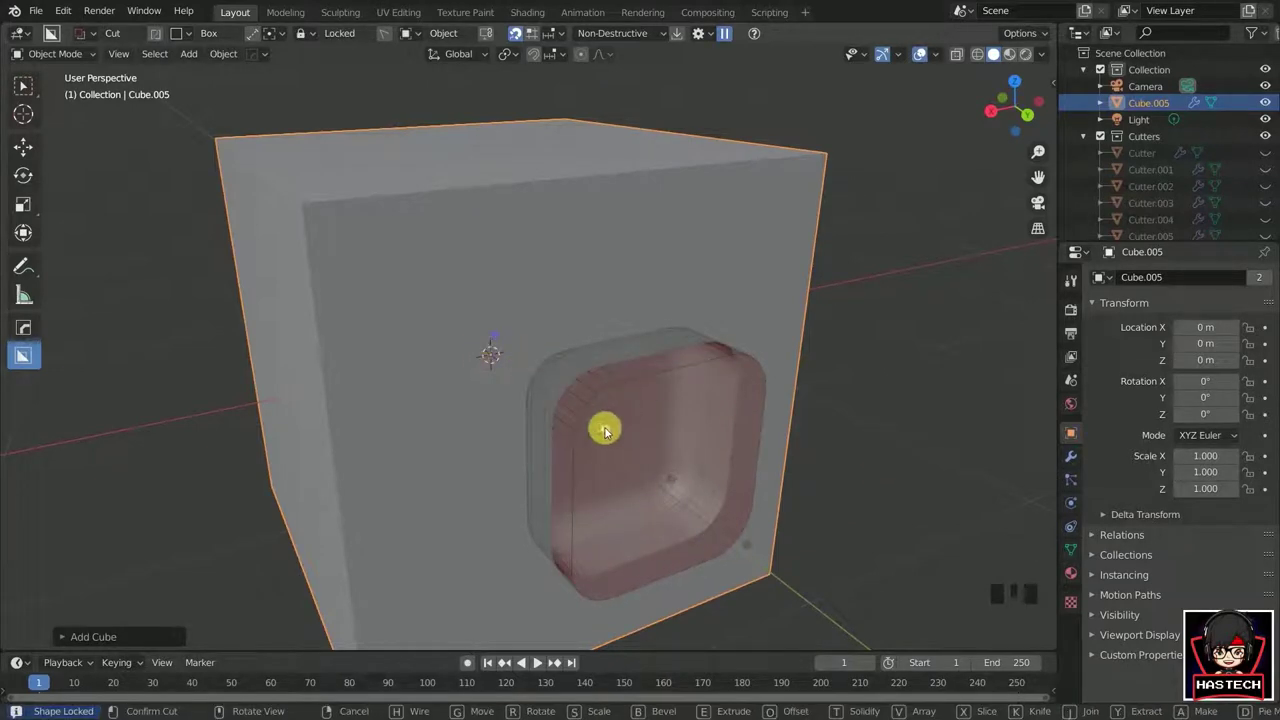
key("e")
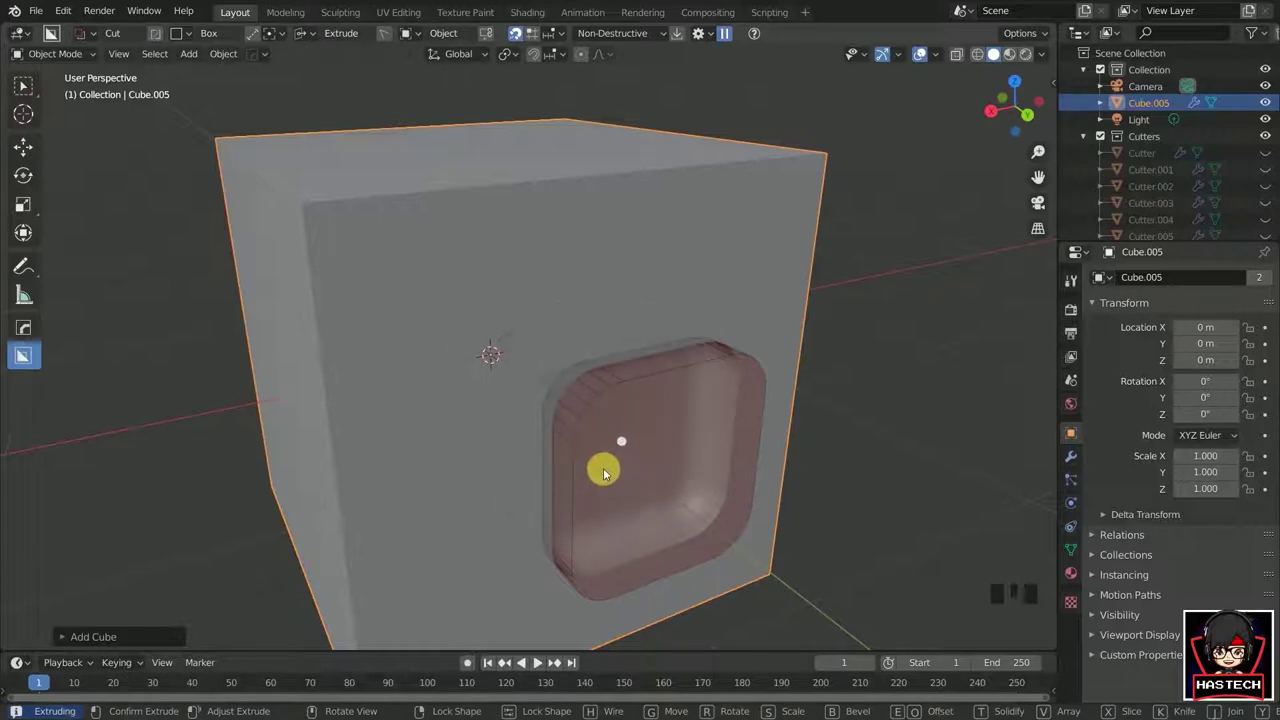
left_click(520, 429)
- Cut a large circular recess into the middle of the face adjacent to the rounded box cut
mouse_move(520, 429)
middle_mouse_down()
mouse_move(757, 471)
mouse_move(700, 480)
middle_mouse_up()
left_click_drag(470, 250, 712, 542)
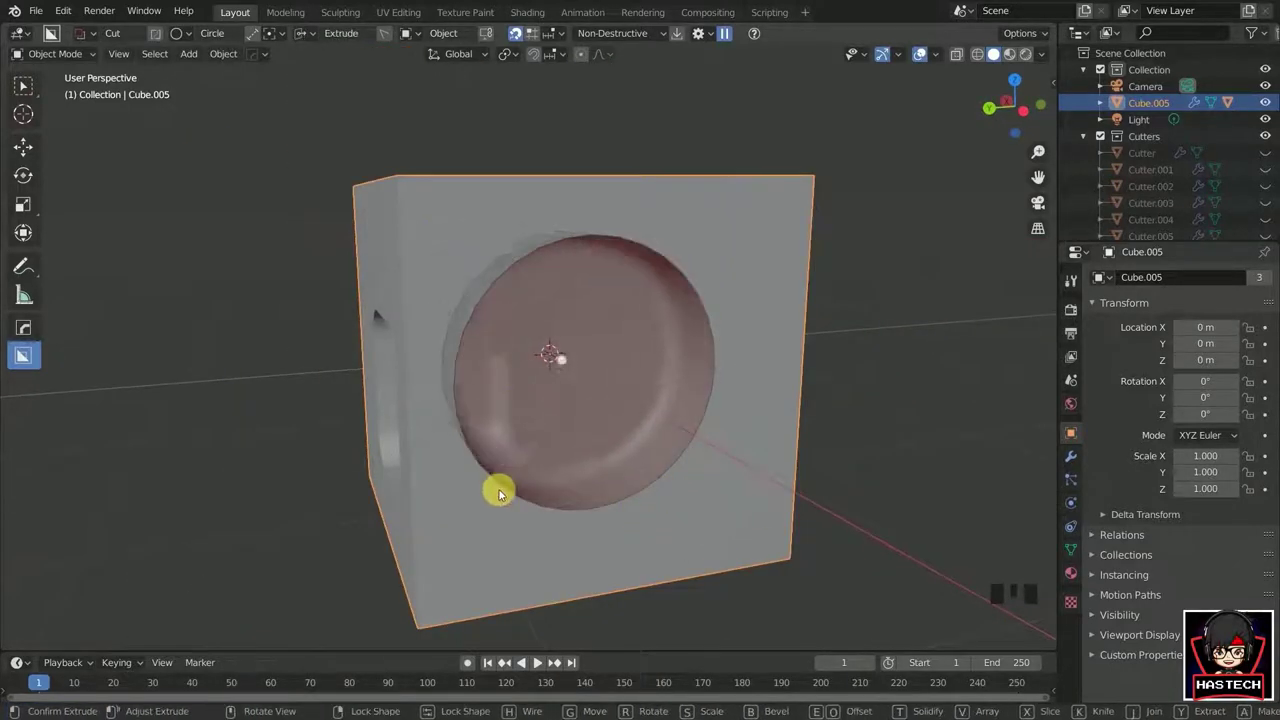
middle_click_drag(499, 492, 934, 509)
- Switch the cutter shape to Box and make a cut in another face of the cube
key("d")
left_click(606, 549)
mouse_move(606, 549)
left_mouse_down()
mouse_move(723, 394)
mouse_move(739, 472)
left_mouse_up()
left_click(770, 445)
- Cut a groove along one edge of the new cube's top face using a box cutter with Solidify and bevelled corners
middle_click_drag(770, 445, 588, 408)
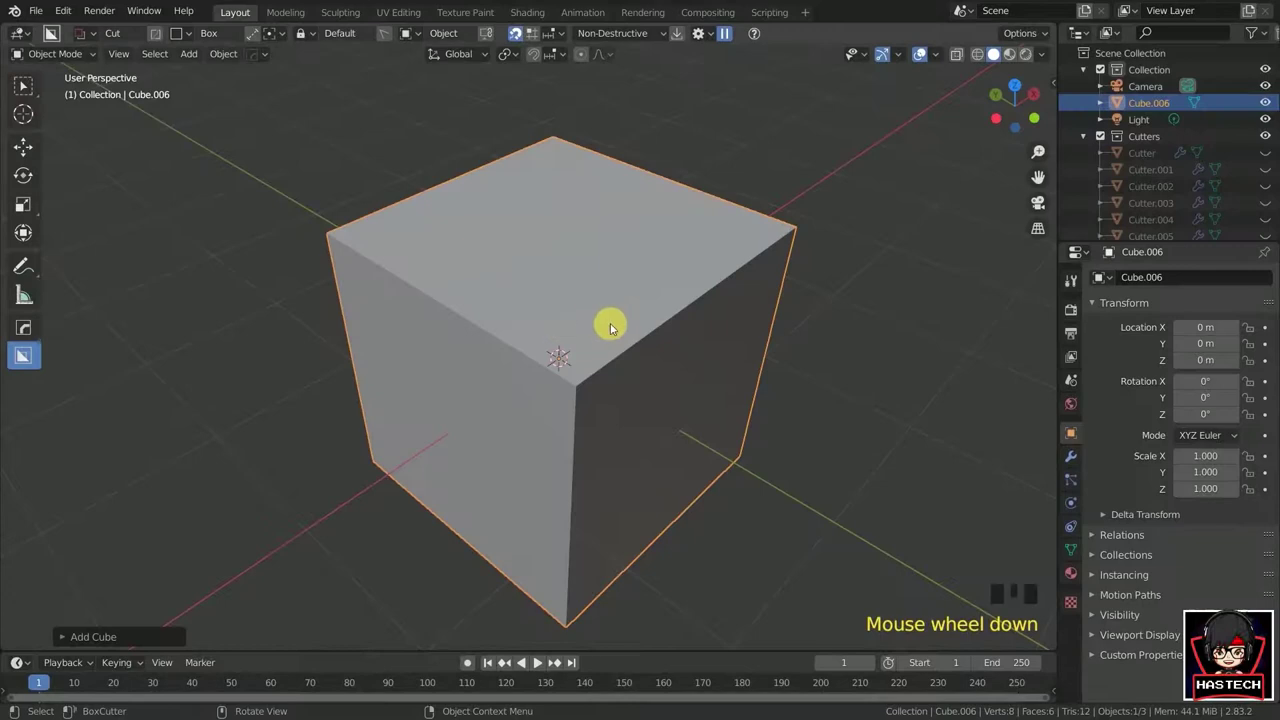
mouse_move(600, 316)
left_mouse_down()
mouse_move(616, 346)
mouse_move(743, 349)
mouse_move(830, 291)
left_mouse_up()
key("t")
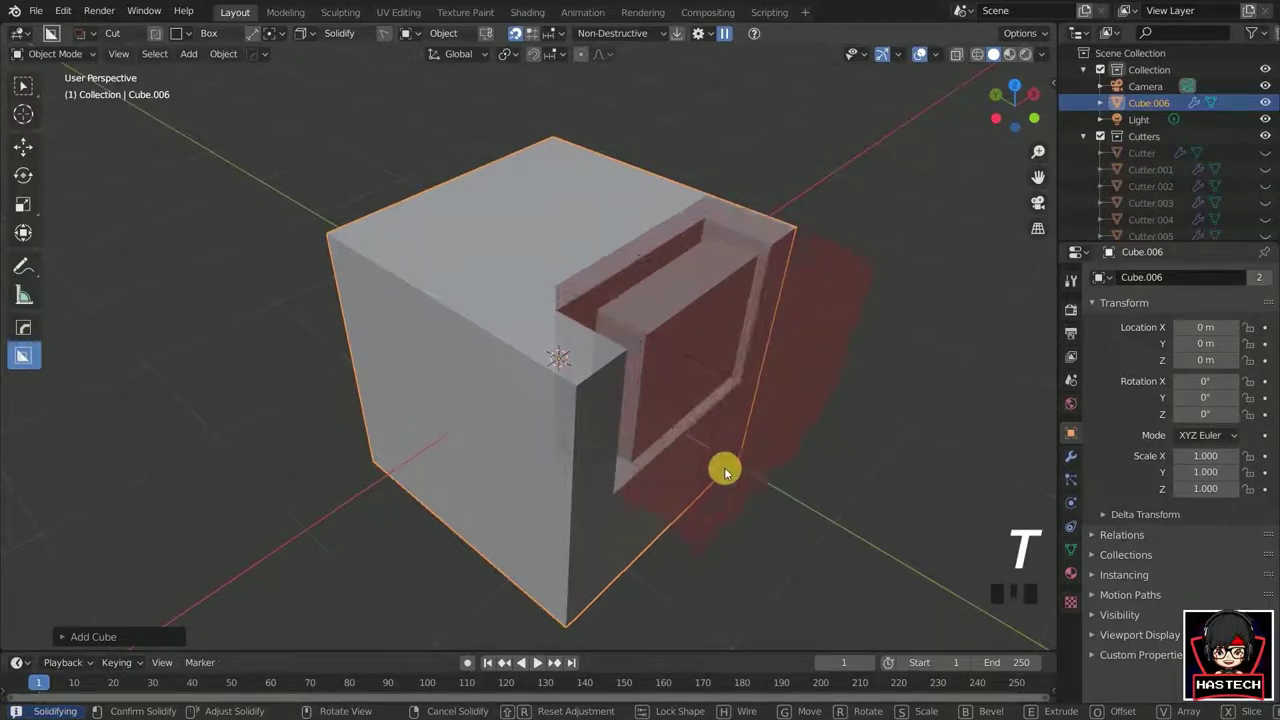
key("b")
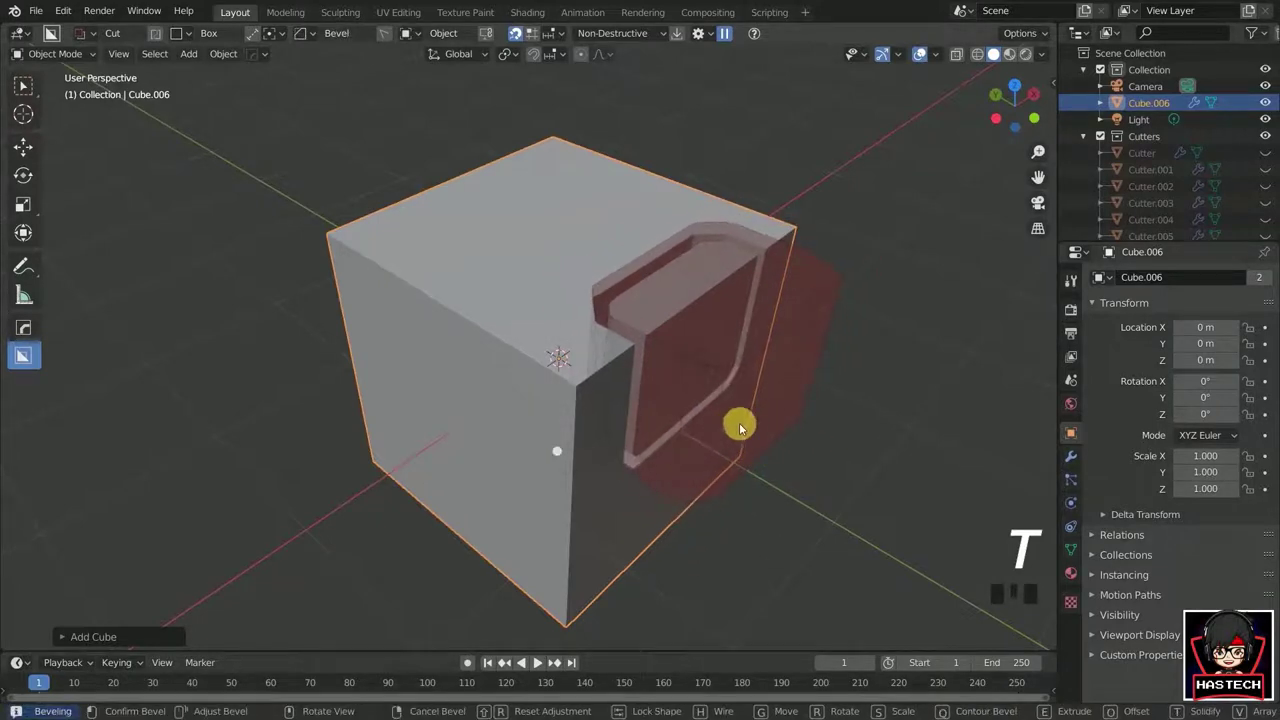
left_click(755, 443)
- Draw a box cutter across the top edge opposite the groove, apply Solidify to it and cycle through solidify modes 1, 2 and 3
middle_click_drag(811, 460, 900, 426)
scroll(711, 380, "up", 3)
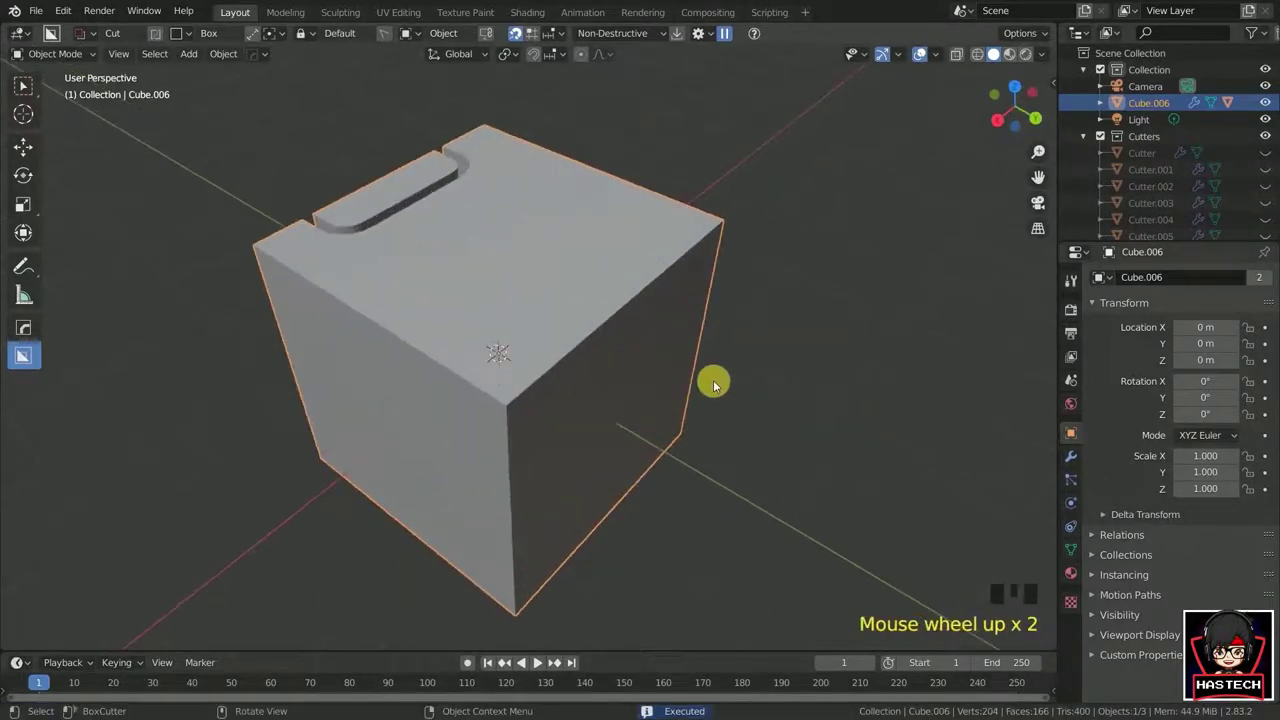
mouse_move(490, 322)
left_mouse_down()
mouse_move(569, 420)
mouse_move(763, 357)
mouse_move(834, 289)
mouse_move(764, 244)
mouse_move(750, 290)
left_mouse_up()
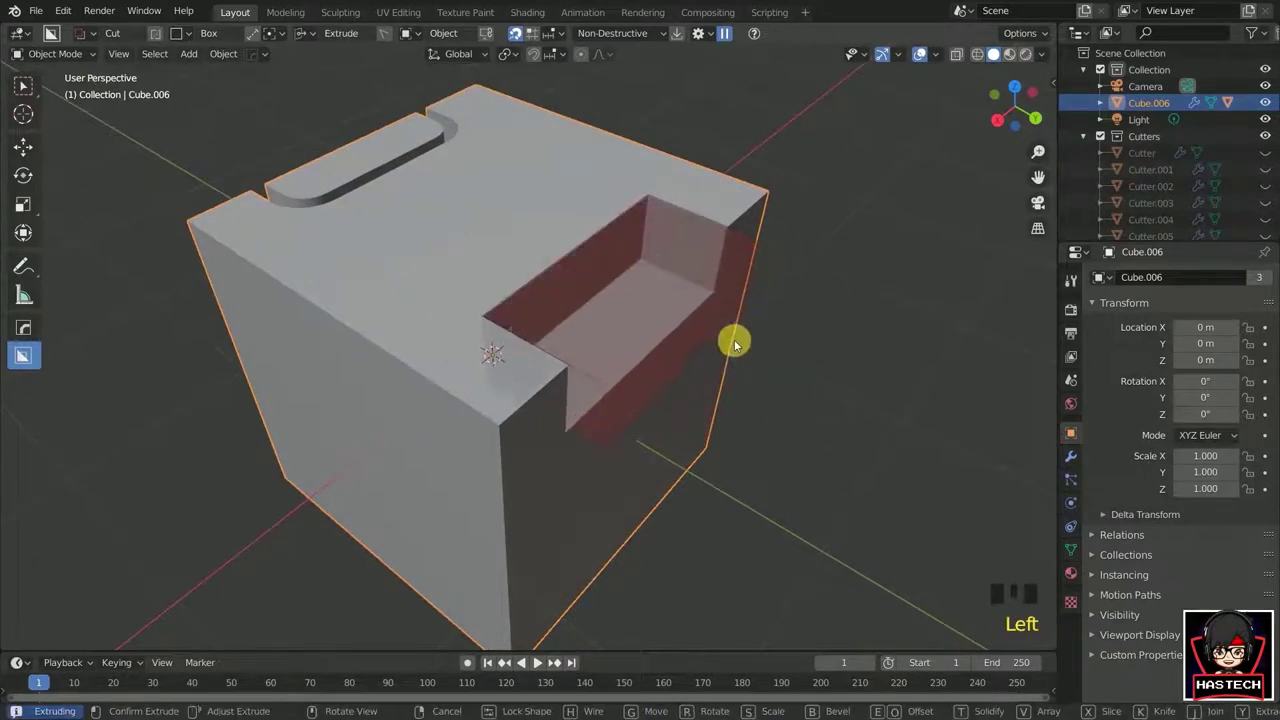
key("1")
key("t")
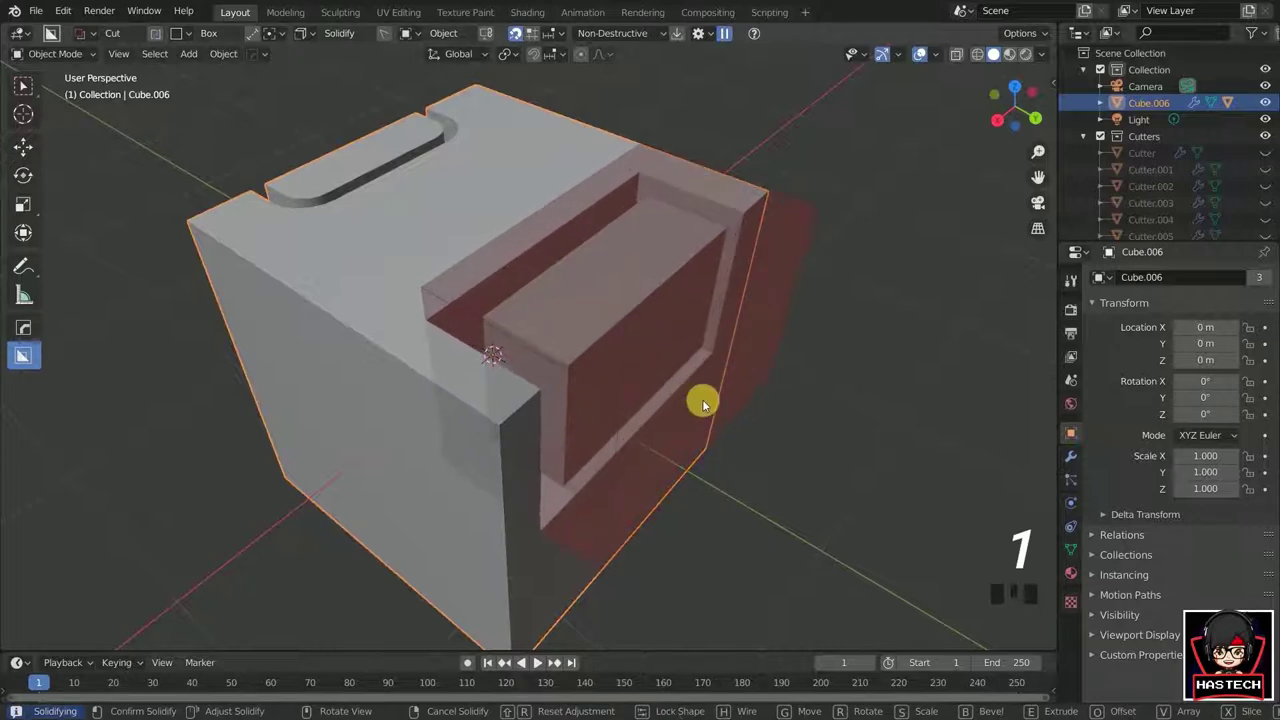
key("2")
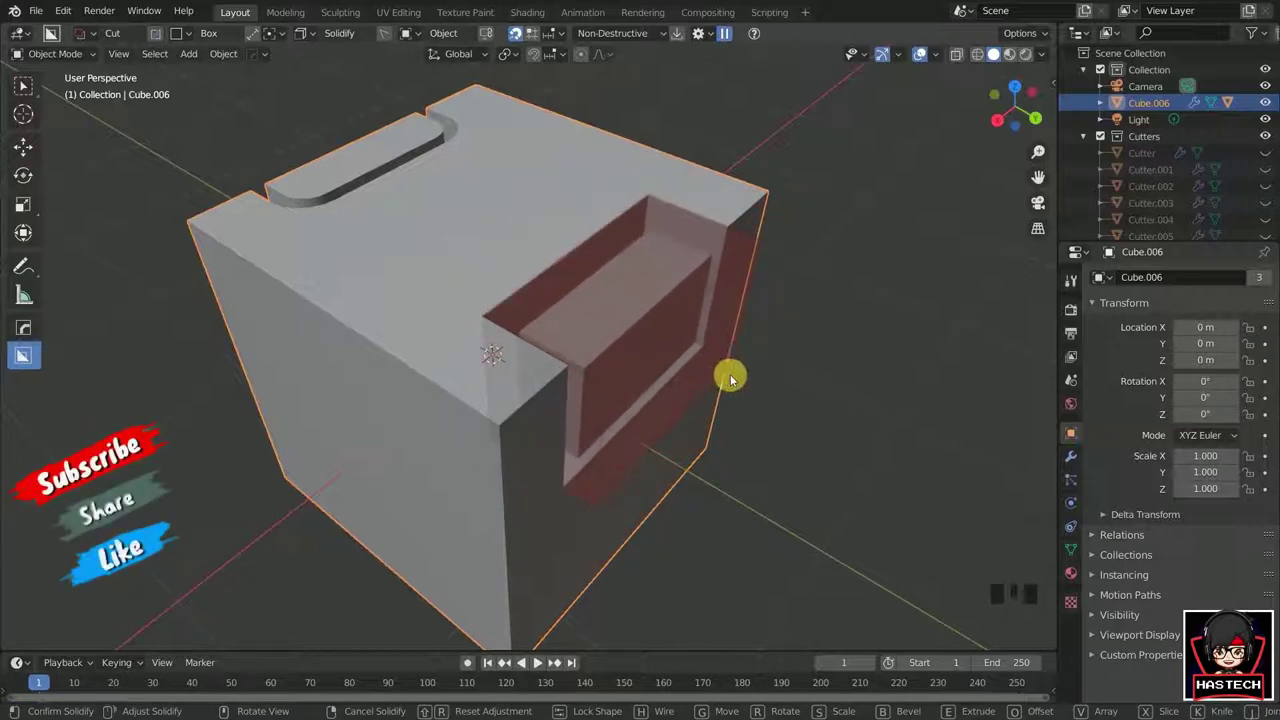
key("3")
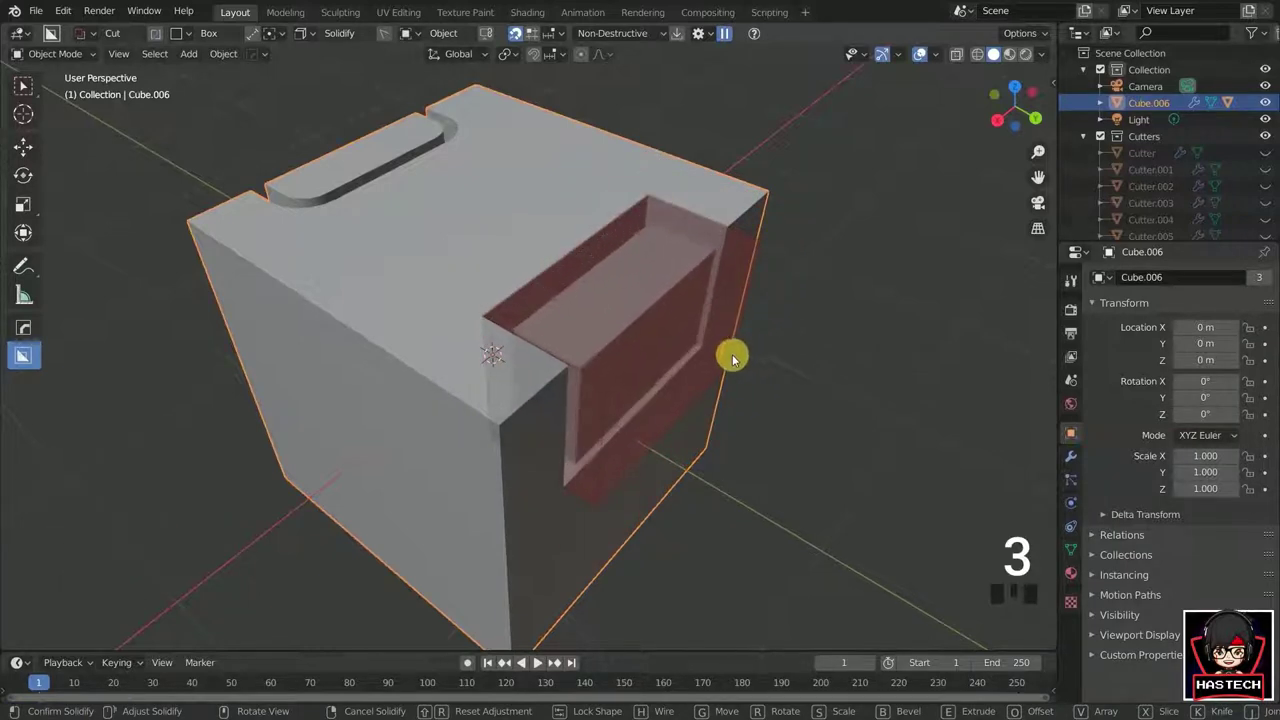
- Bevel the solidified cutter's corners, cycle through the solidify modes again and apply the cut
key("b")
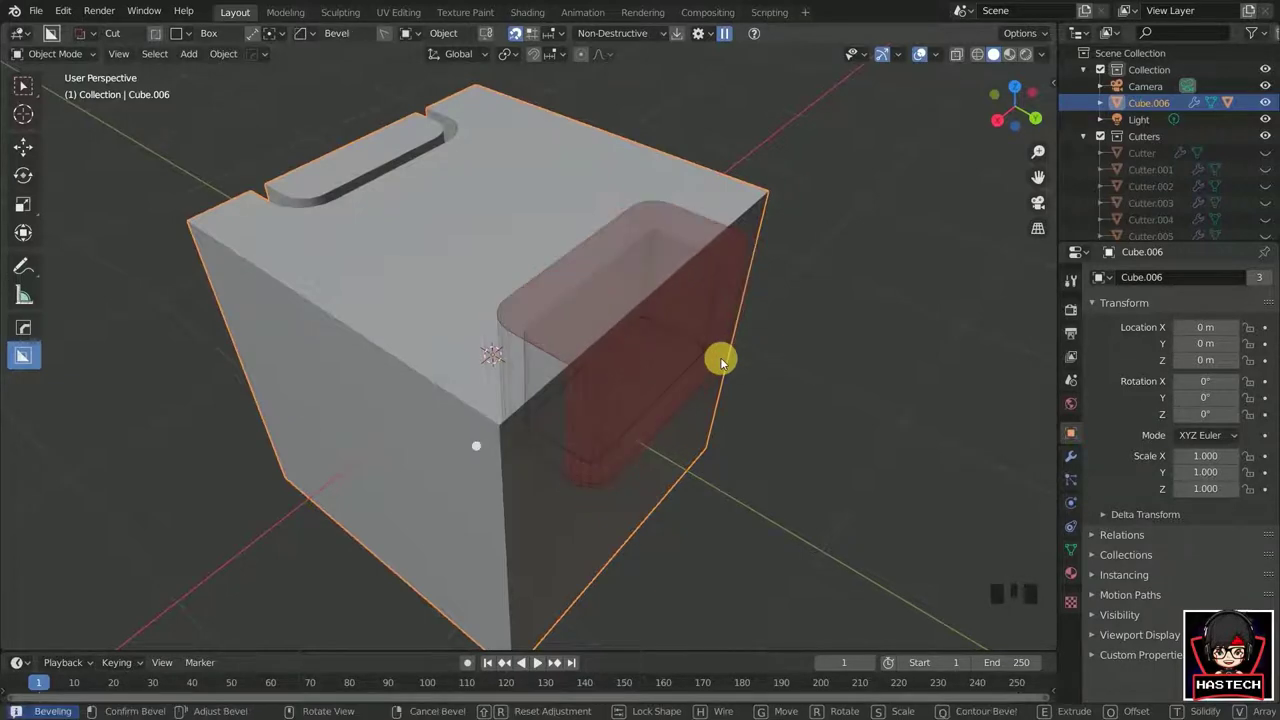
key("2")
key("3")
key("1")
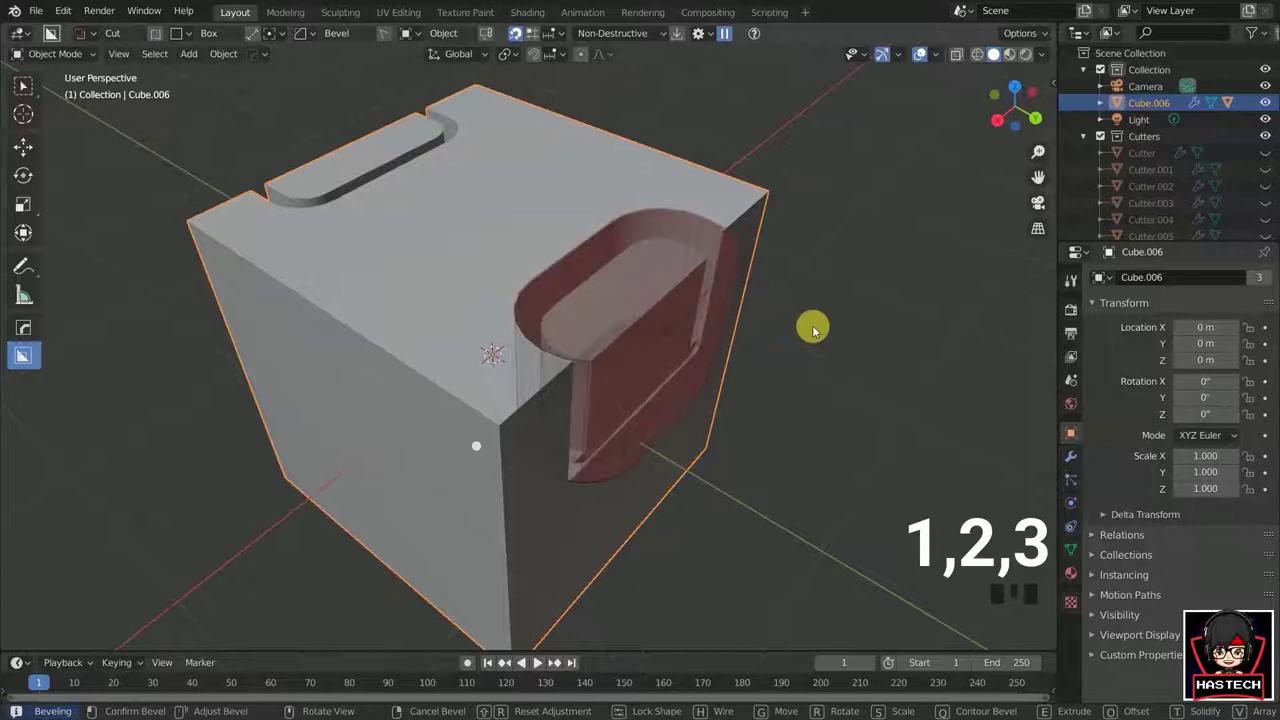
left_click(835, 432)
middle_click_drag(826, 443, 525, 454)
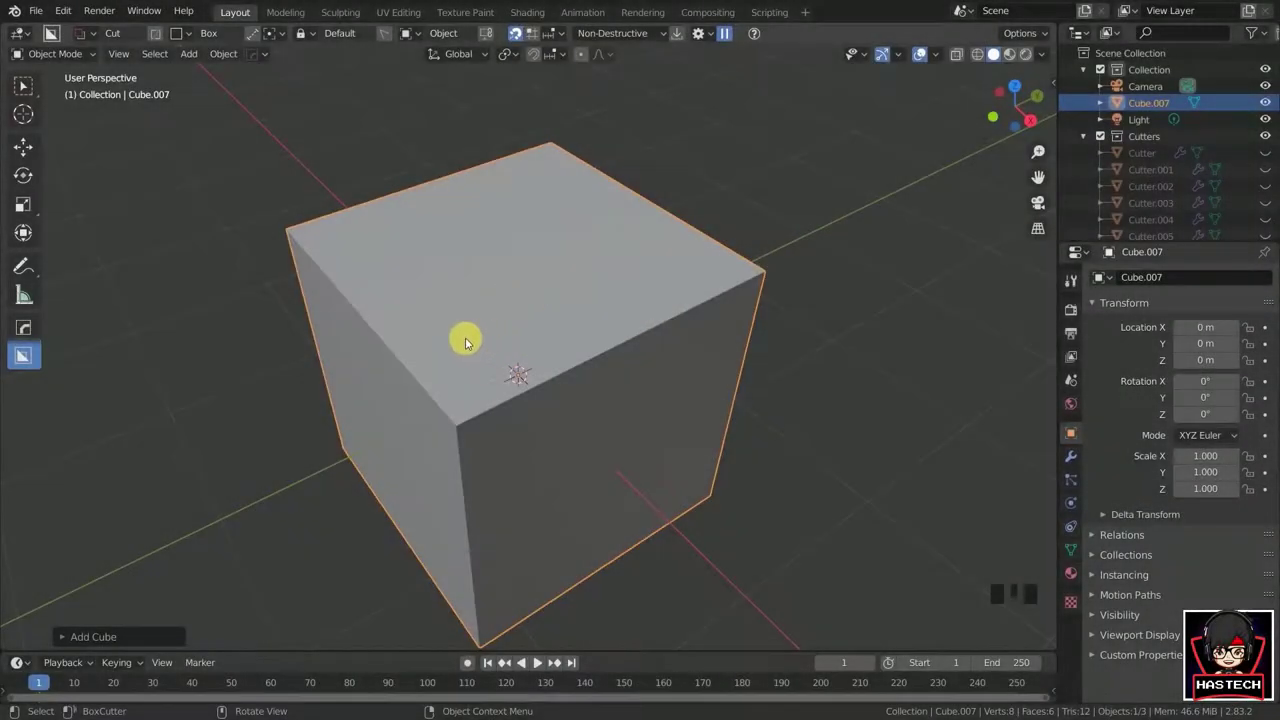
- Draw a box cutter over a top edge of the new cube, switch it to Slice and apply it
mouse_move(465, 342)
left_mouse_down()
mouse_move(529, 423)
mouse_move(697, 400)
mouse_move(778, 327)
left_mouse_up()
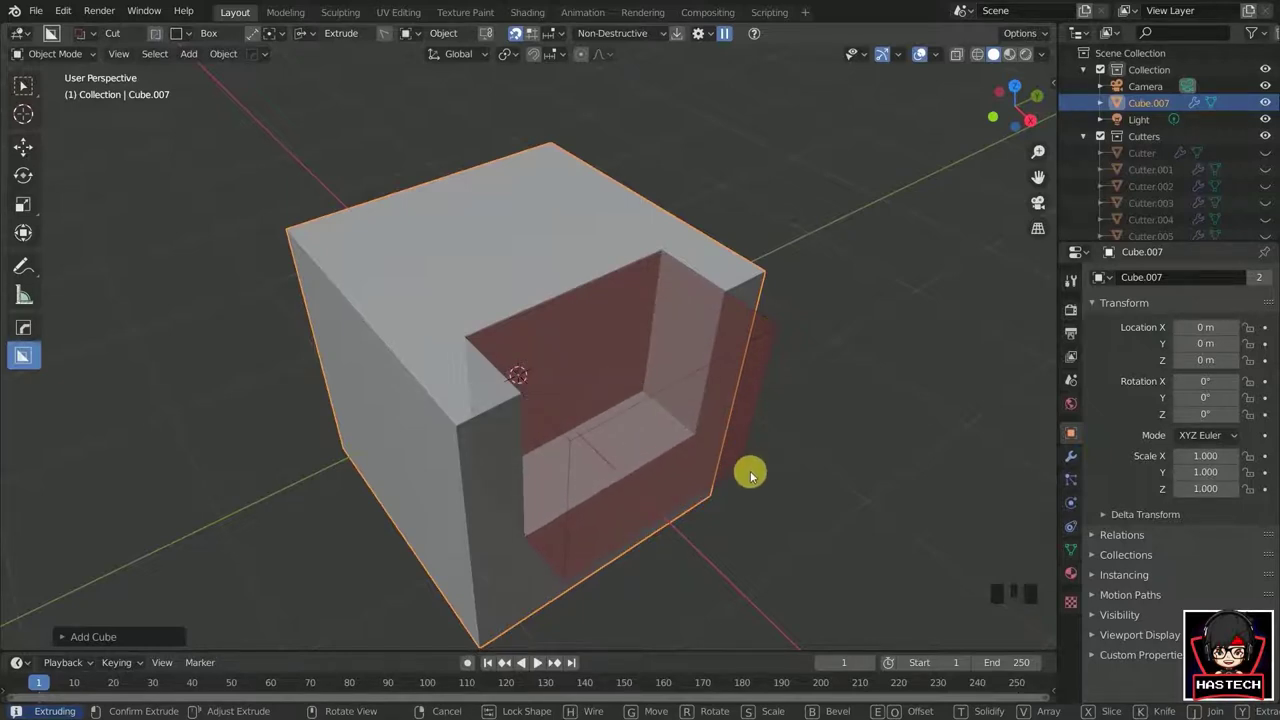
key("x")
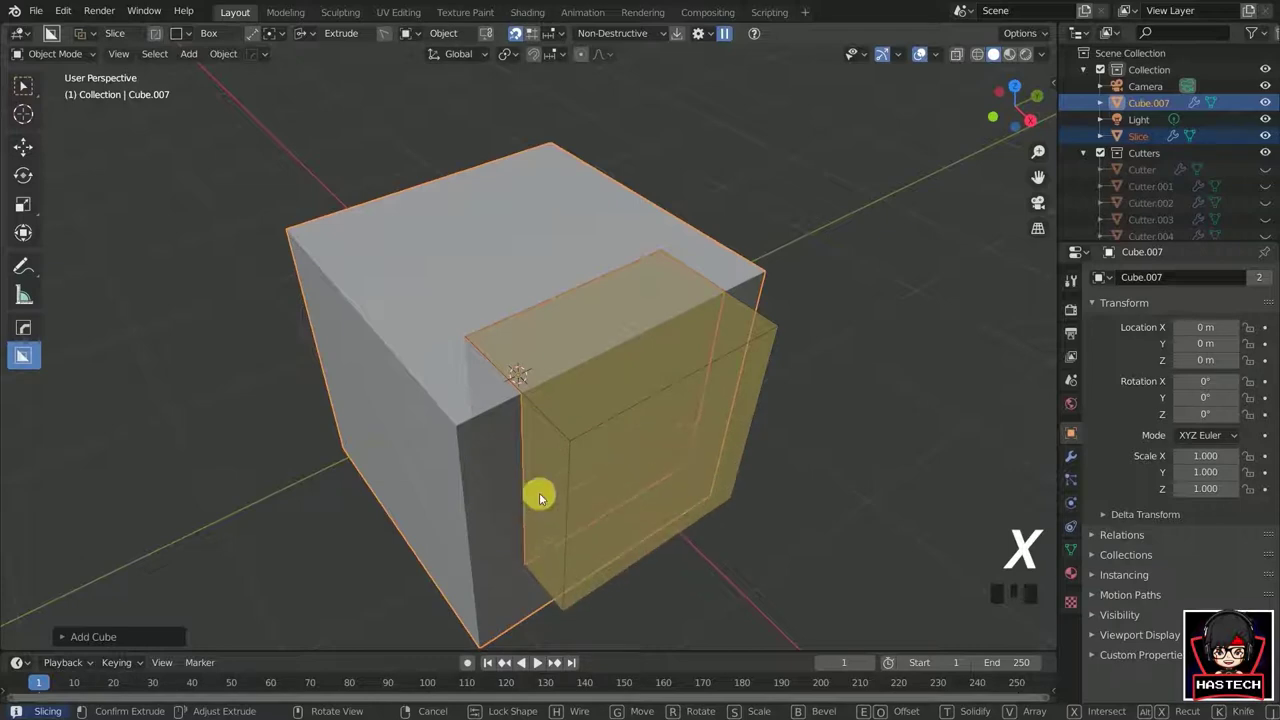
scroll(655, 415, "up", 3)
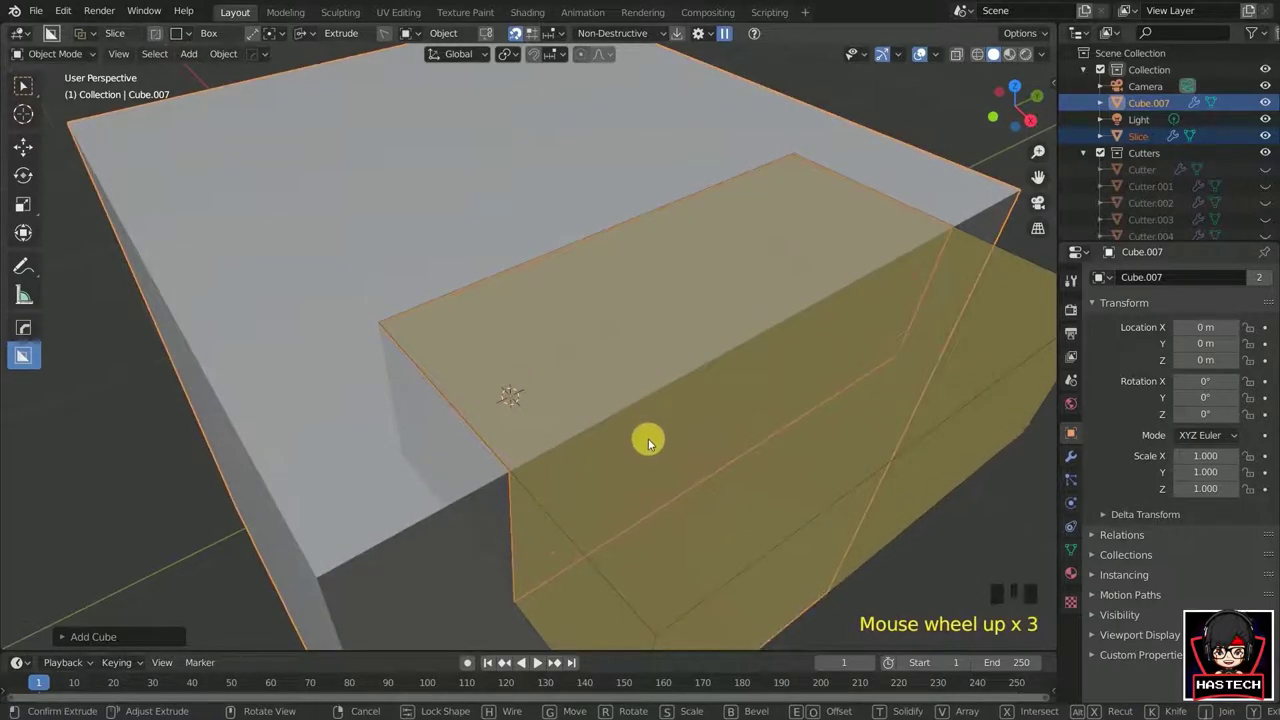
left_click(649, 438)
scroll(846, 497, "down", 3)
left_click(846, 488)
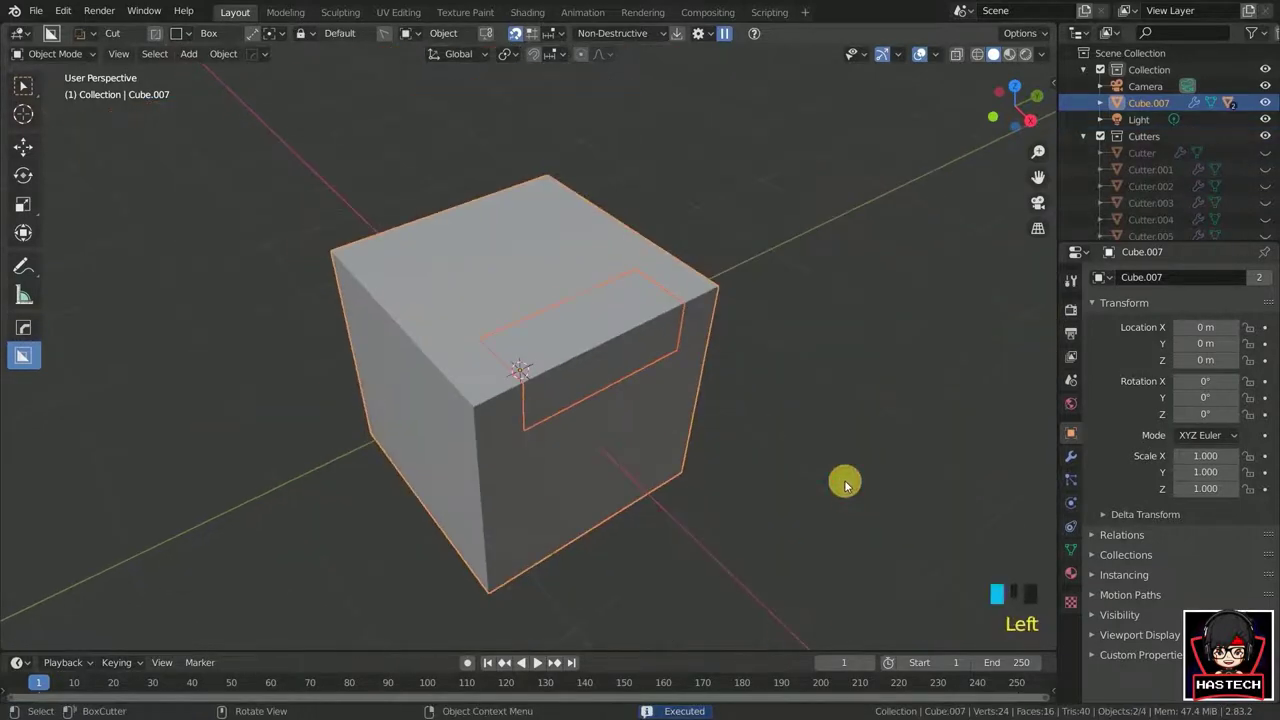
- Slice the opposite top edge of the cube with another box cutter that has Solidify thickness
middle_click_drag(846, 486, 580, 346)
left_click(533, 316)
left_click_drag(528, 340, 616, 370)
left_click_drag(713, 342, 712, 348)
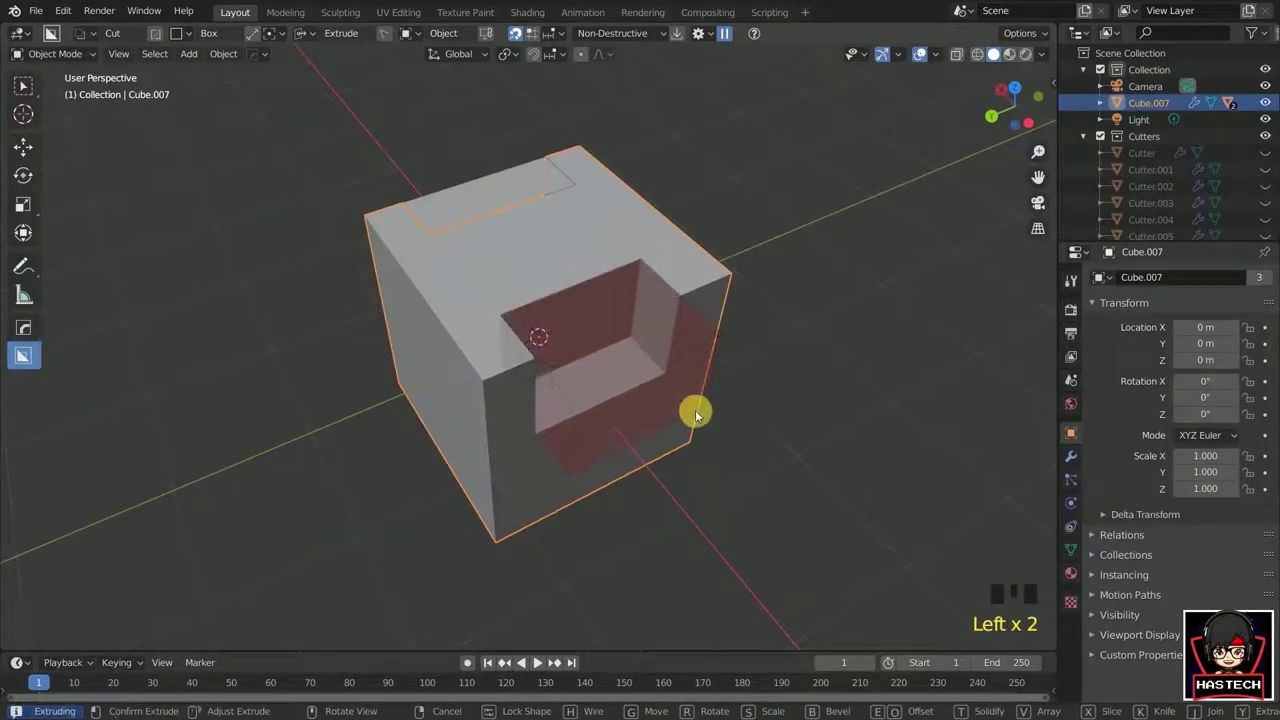
key("x")
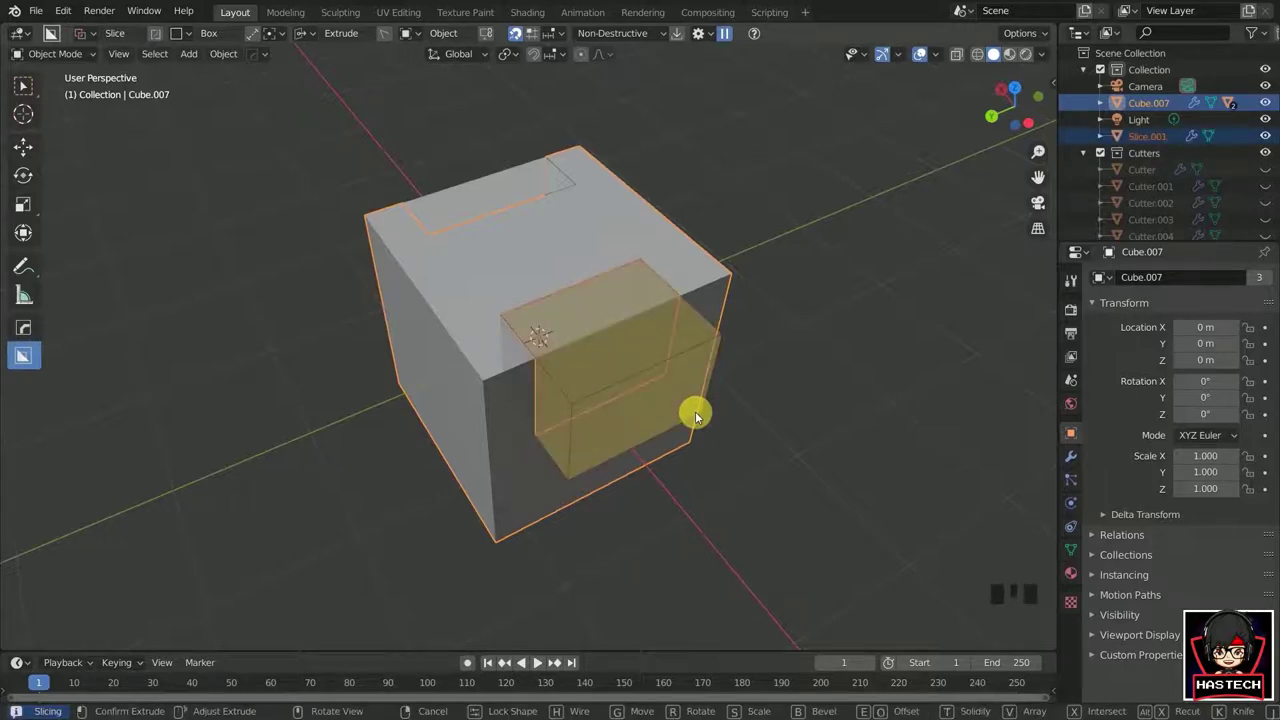
key("t")
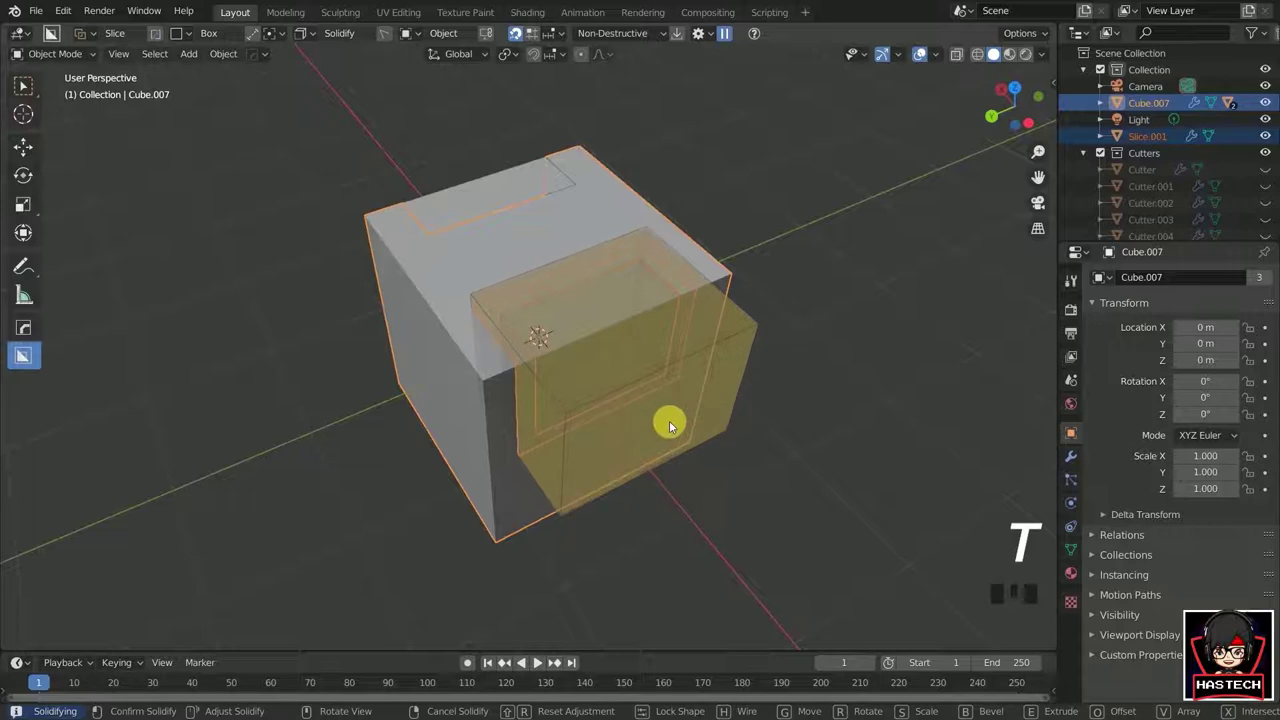
left_click(786, 414)
- Delete the sliced cube and replace it with a new cube
middle_click_drag(786, 414, 631, 444)
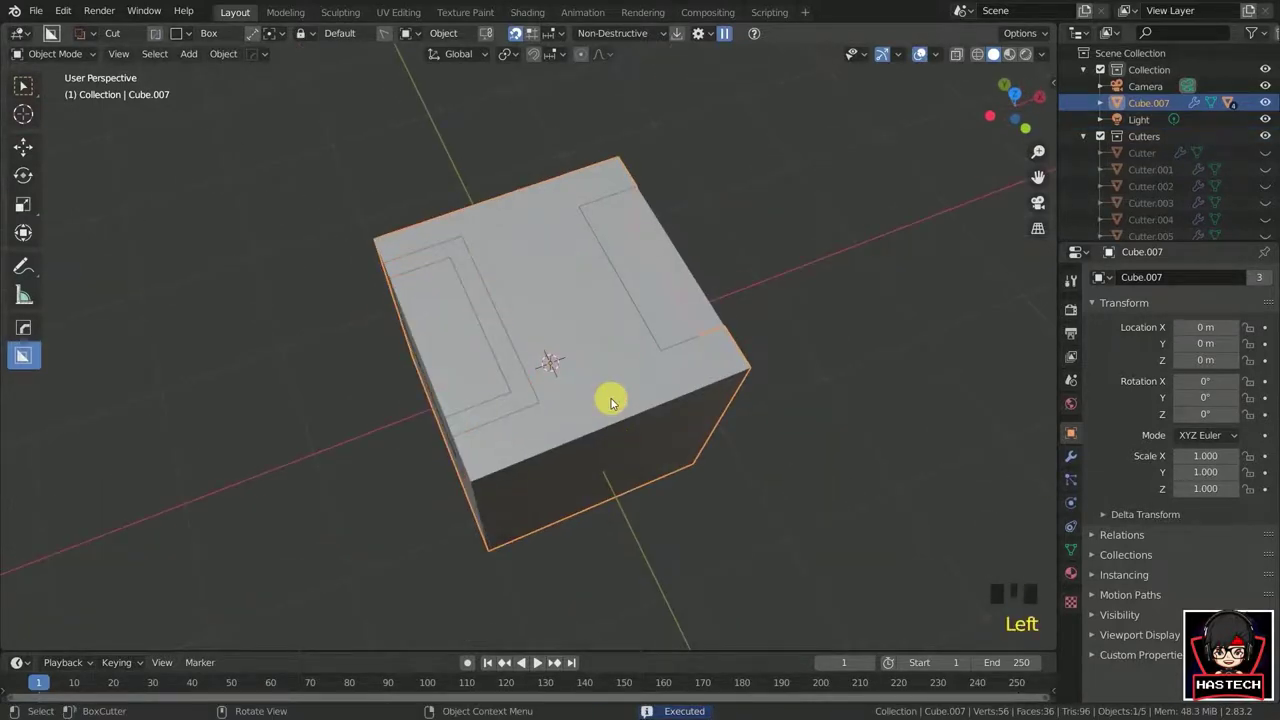
key("Delete")
middle_click_drag(594, 511, 531, 483)
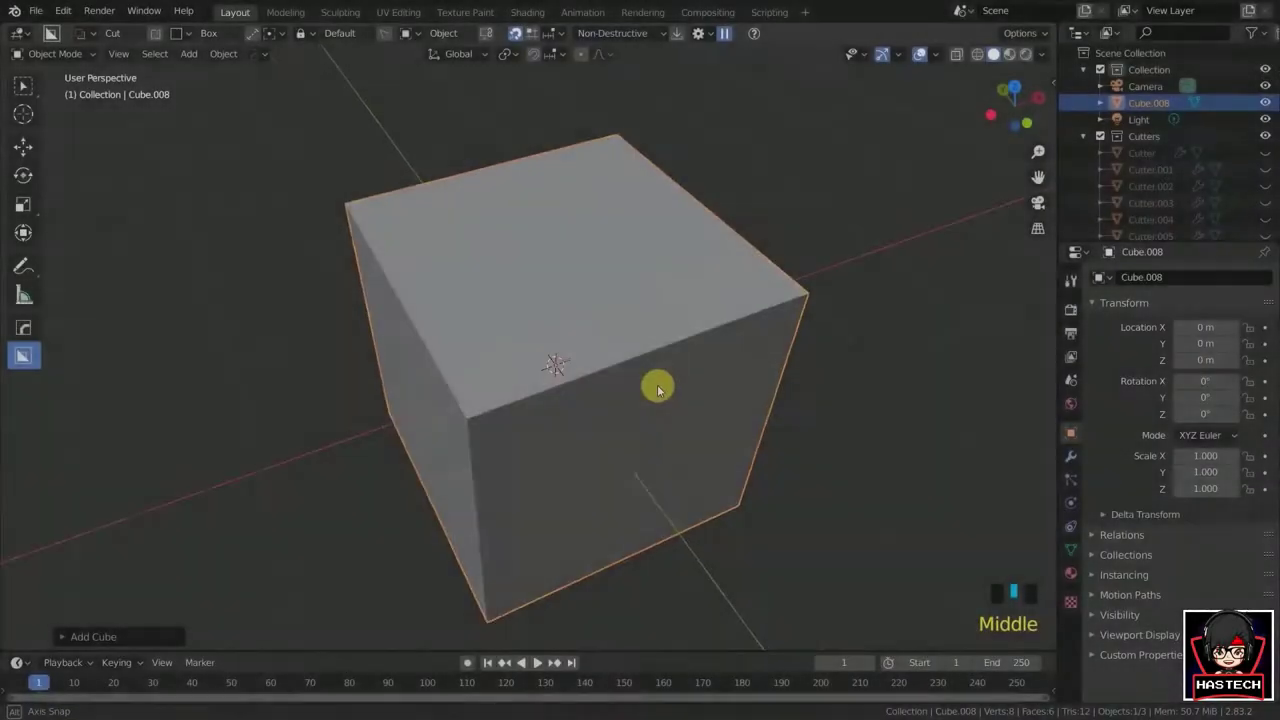
middle_click_drag(657, 386, 605, 357)
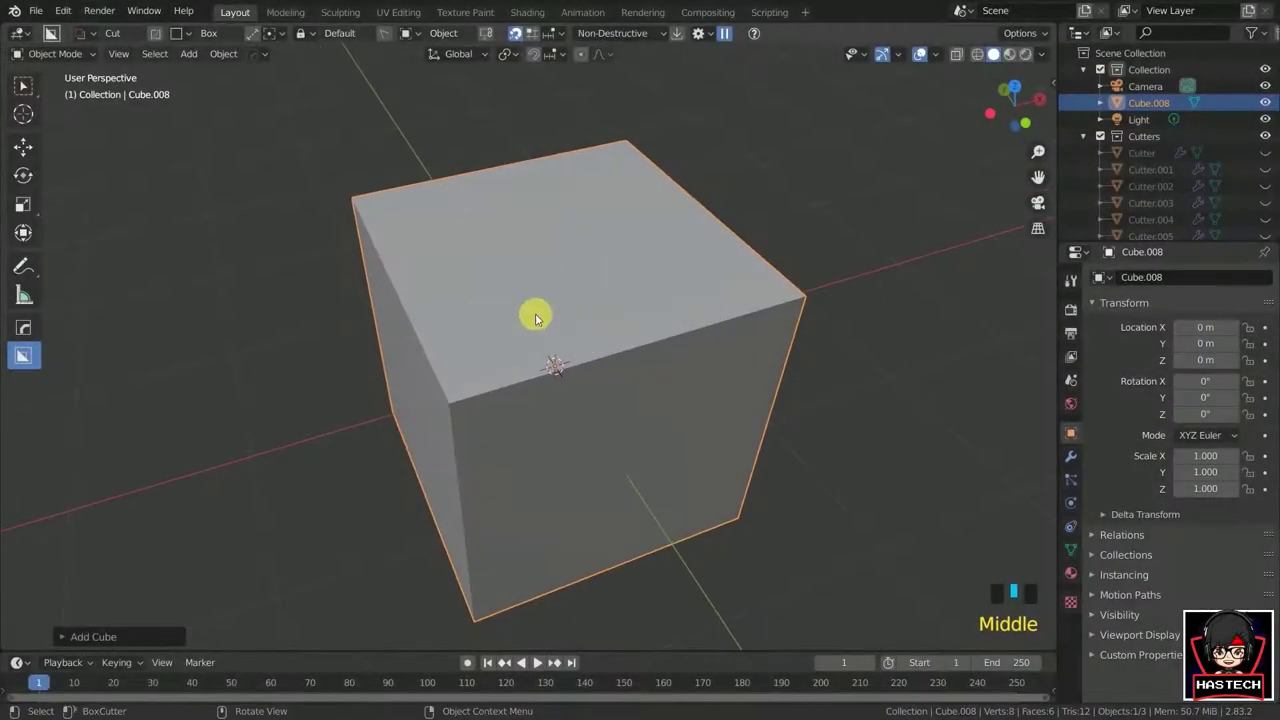
- Draw a box cutter over the new cube's top edge, switch it to Join and offset it above the top face
left_click_drag(493, 320, 797, 367)
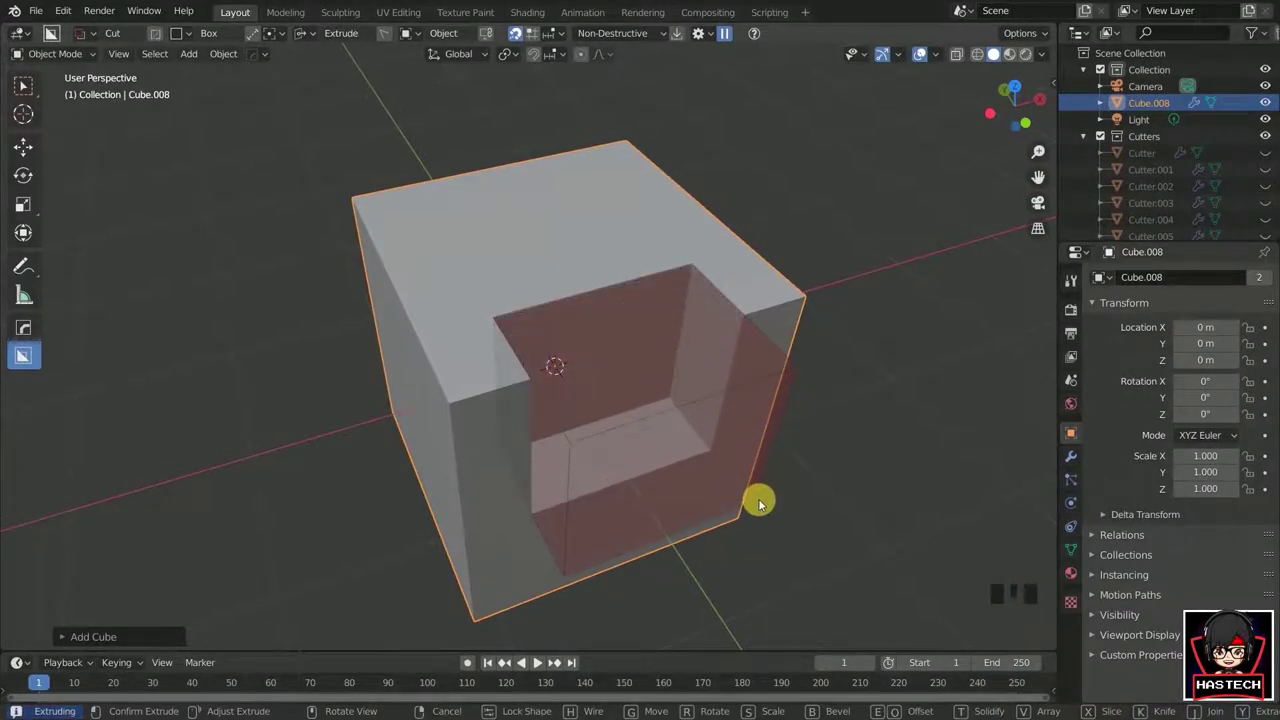
key("j")
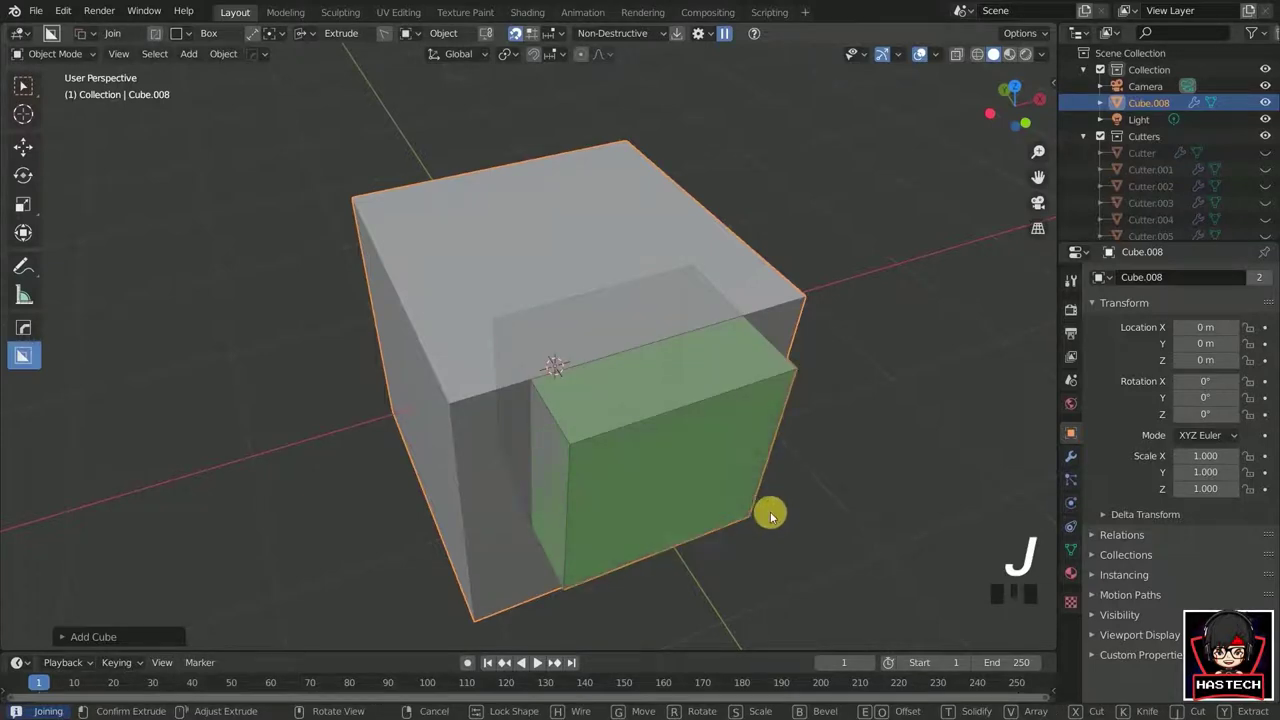
left_click(770, 511)
key("o")
left_click(697, 110)
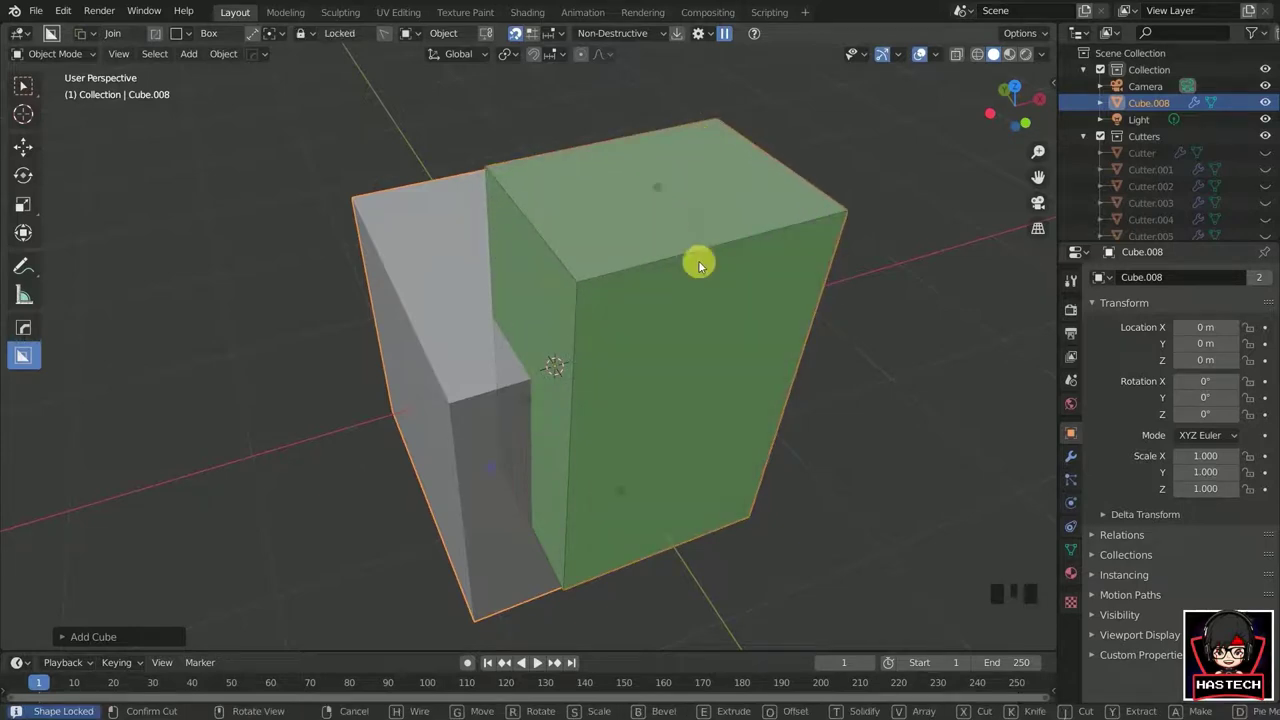
- Adjust the joined box's depth with Extrude, shift it with Displace and apply the join
key("e")
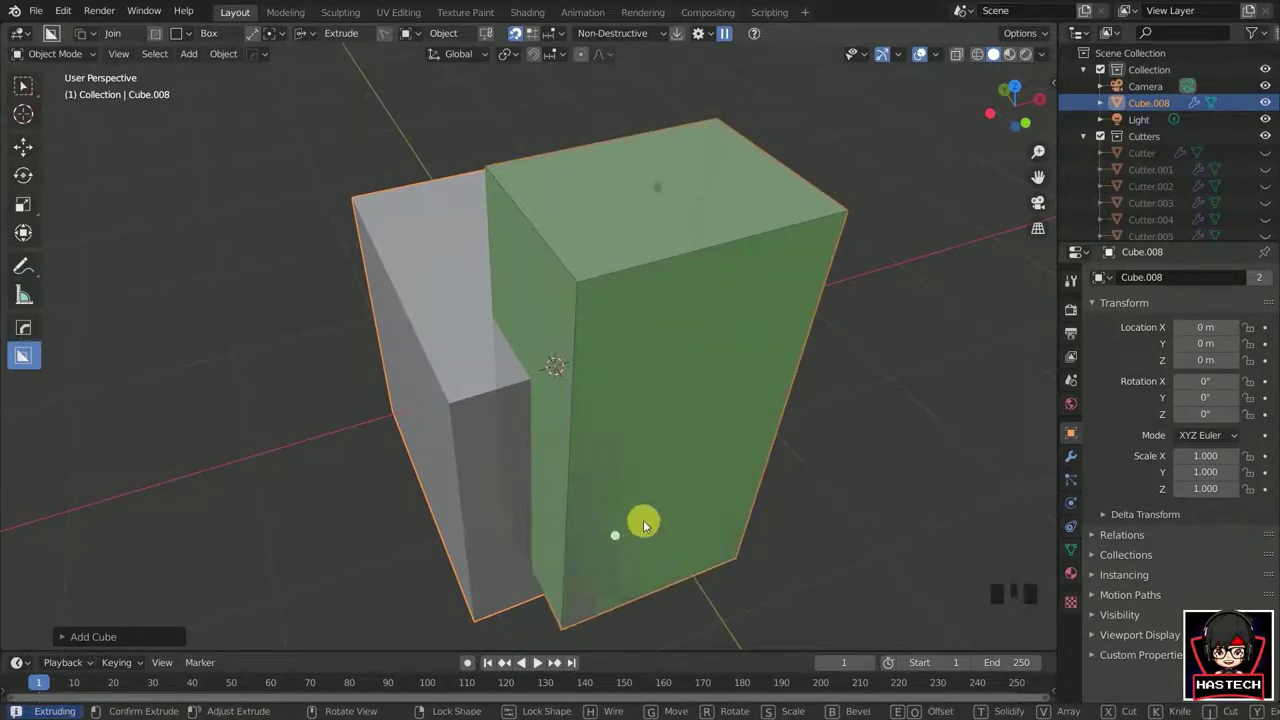
left_click(638, 485)
key("d")
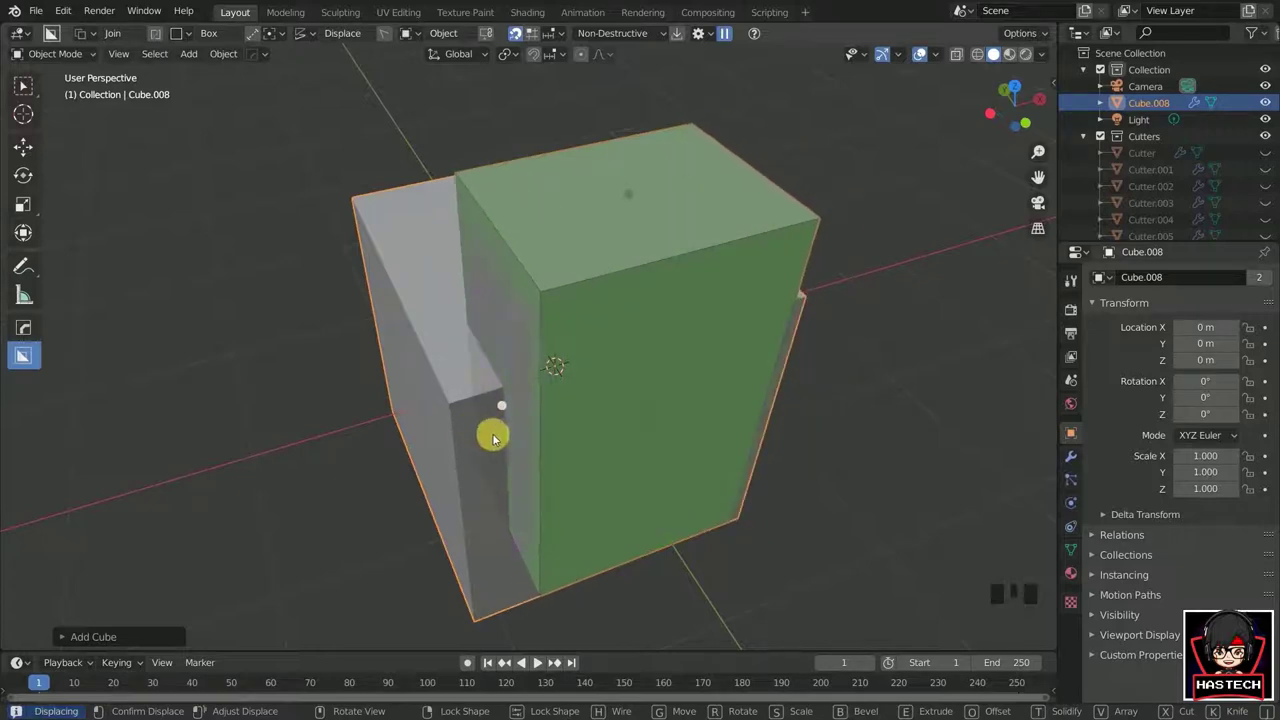
left_click(808, 503)
middle_click_drag(826, 508, 640, 500)
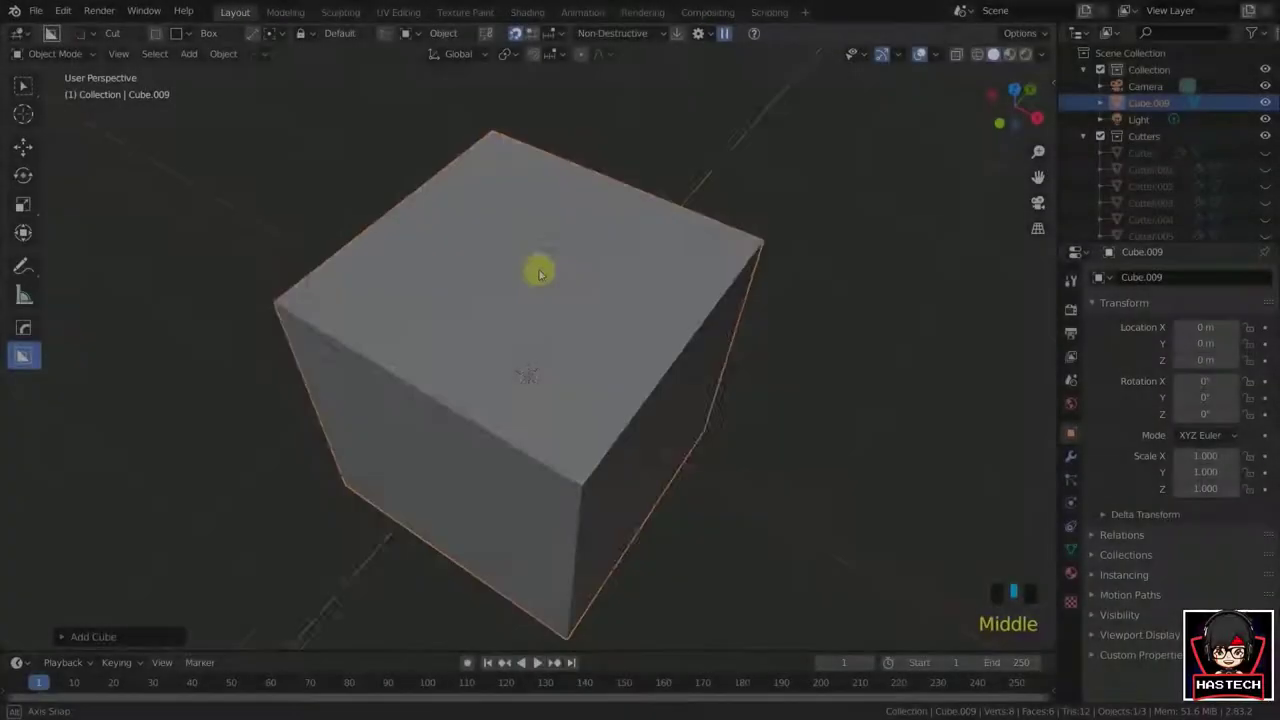
- Cut a rectangular hole near one corner of the new cube's top face
middle_click_drag(534, 271, 514, 300)
scroll(253, 306, "up", 3)
mouse_move(253, 312)
left_mouse_down()
mouse_move(294, 351)
mouse_move(418, 309)
left_mouse_up()
middle_click_drag(418, 309, 473, 305)
- Repeat the last box cut at further spots on the top face, using the snapping dots for placement
left_click(416, 321)
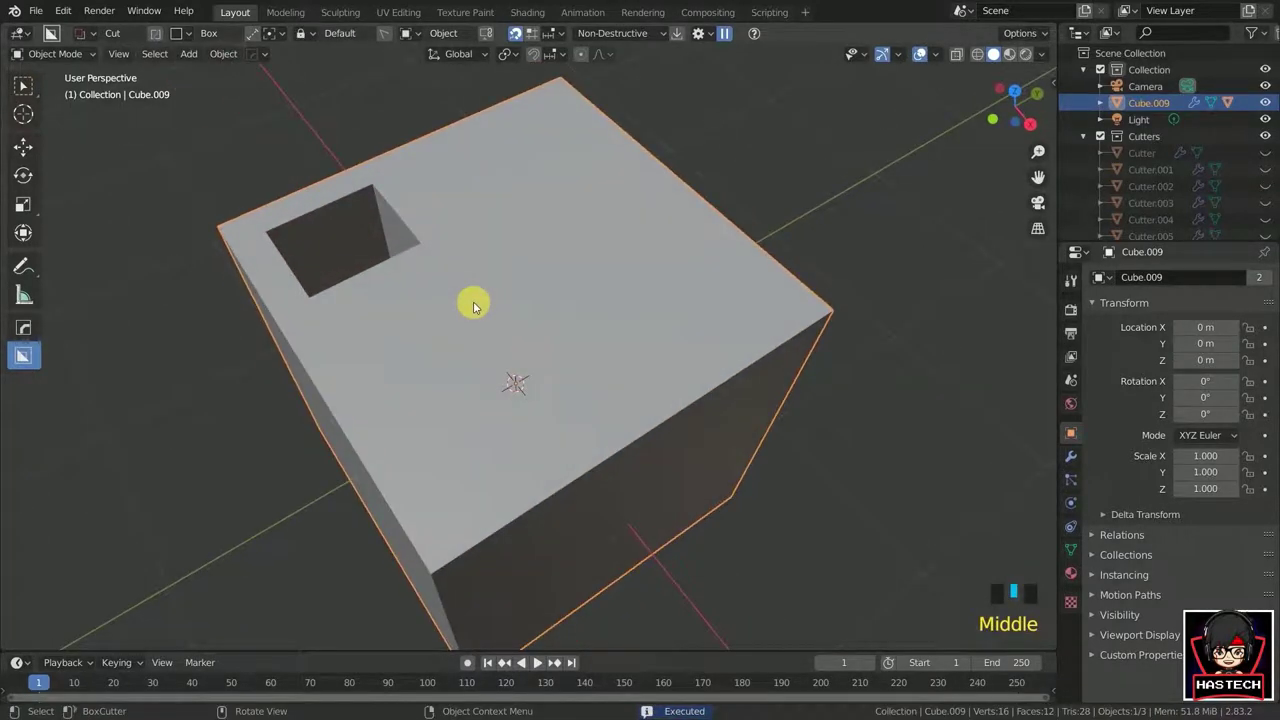
double_click(423, 354, "alt")
key("ctrl")
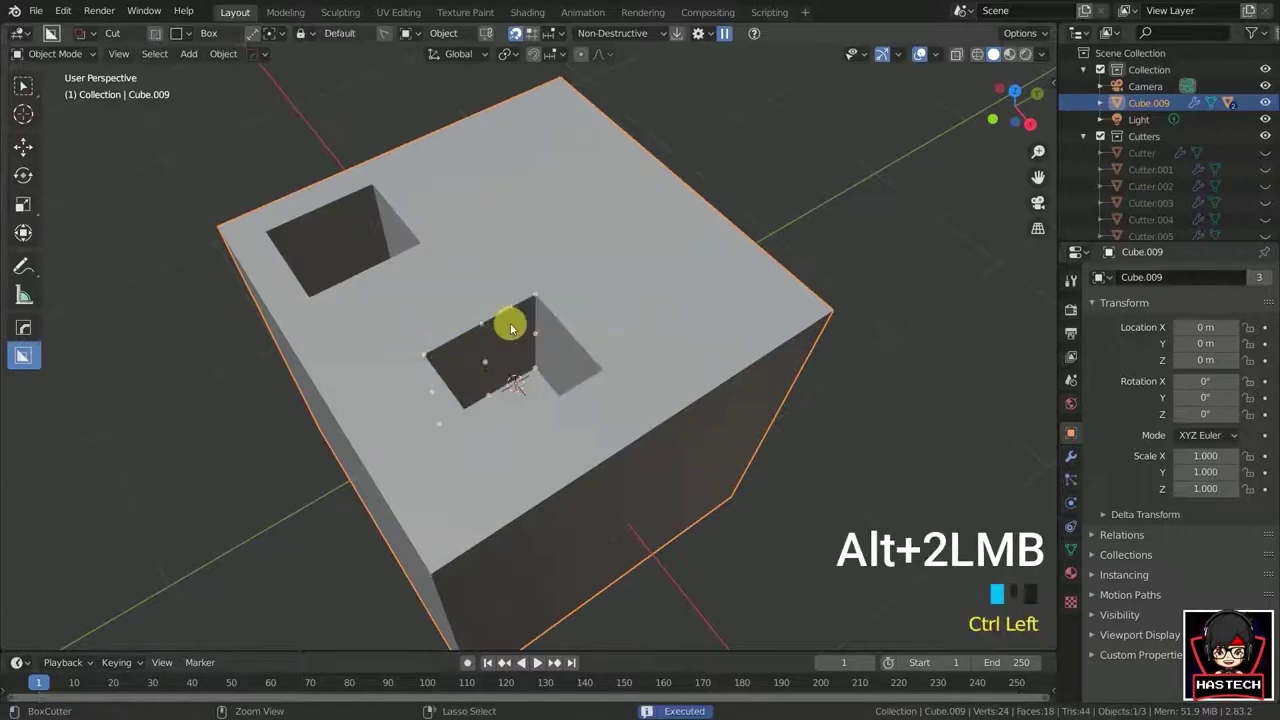
left_click(551, 163, "ctrl")
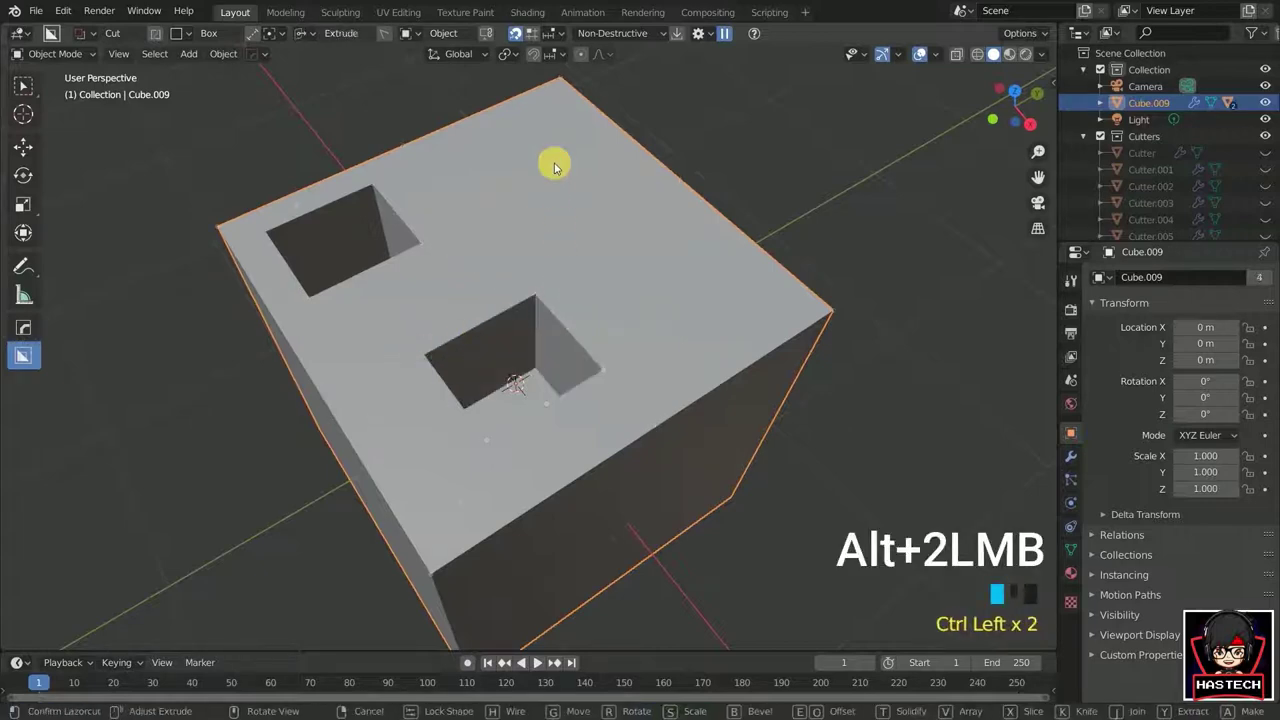
left_click(650, 302, "ctrl")
mouse_move(666, 334)
middle_mouse_down()
mouse_move(646, 294)
mouse_move(651, 251)
middle_mouse_up()
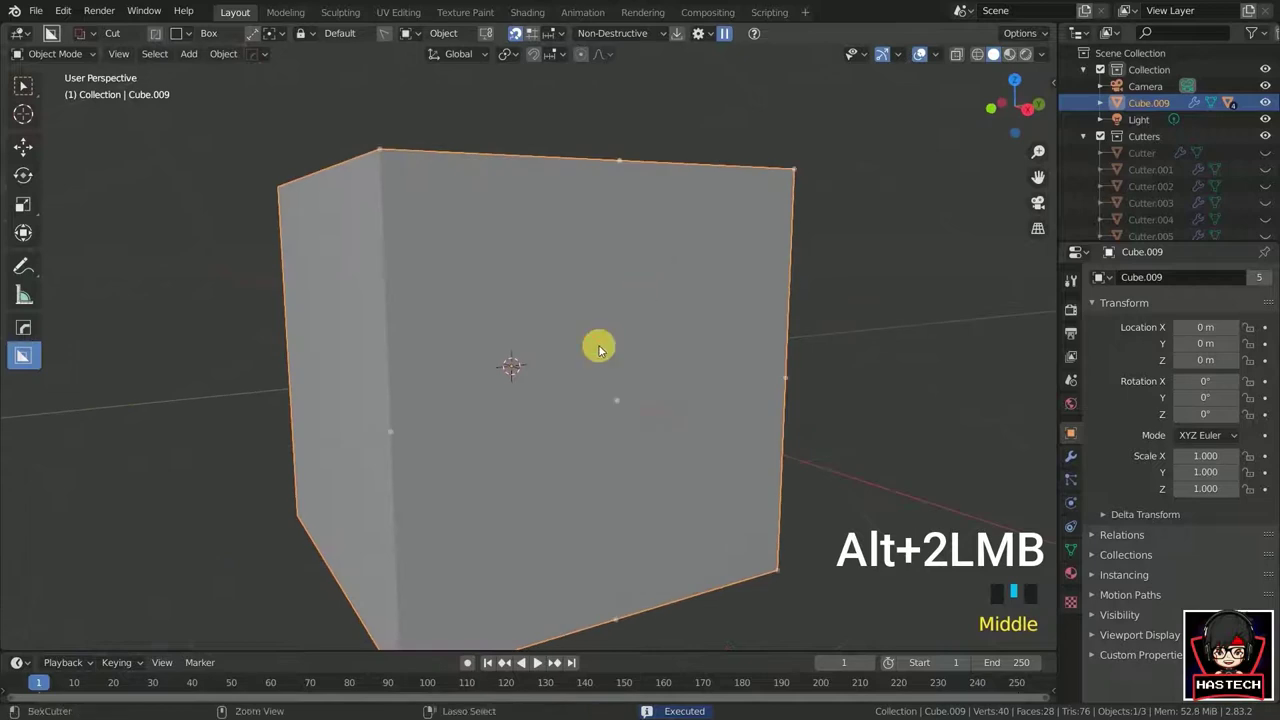
- Repeat the last box cut on the cube's side face at snapped positions
left_click(598, 348, "ctrl")
left_click_drag(598, 348, 538, 393, "ctrl")
middle_click_drag(557, 400, 514, 409)
left_click(593, 405, "ctrl")
scroll(594, 414, "down", 3)
middle_click_drag(514, 409, 507, 428)
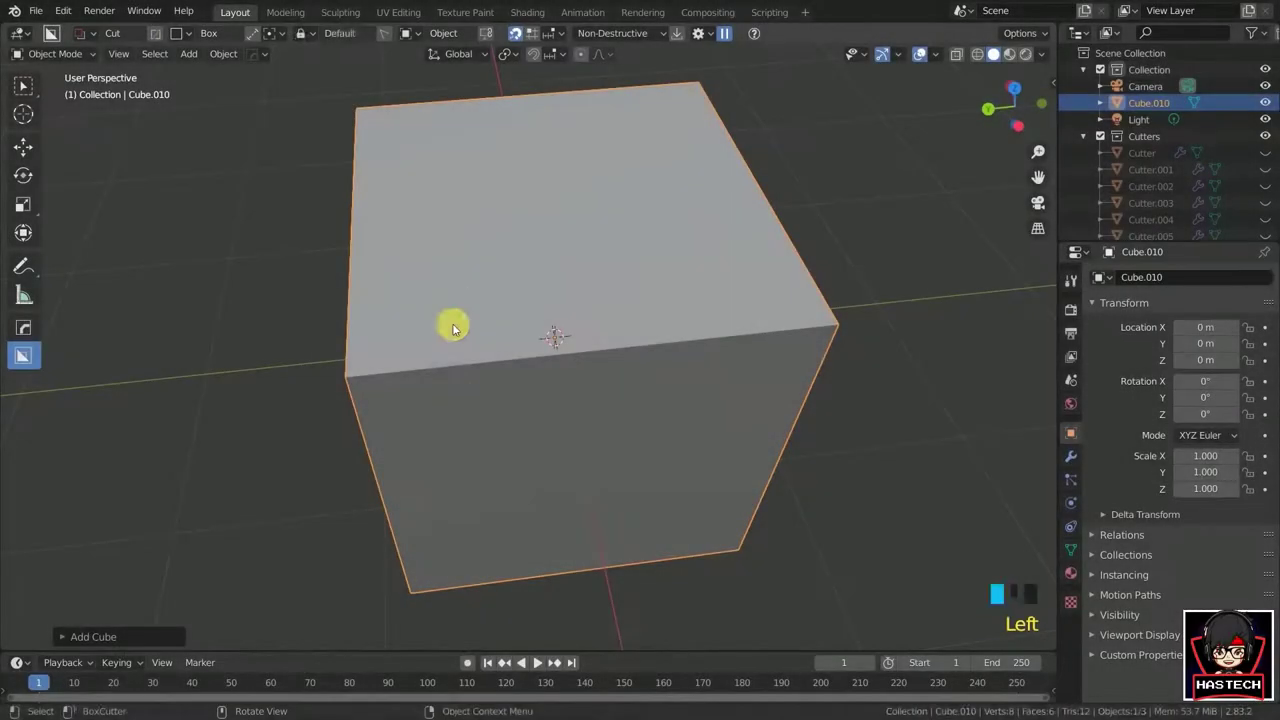
- Cut a deep box-shaped recess across a top edge of the new cube
mouse_move(451, 329)
left_mouse_down()
mouse_move(580, 434)
mouse_move(774, 410)
left_mouse_up()
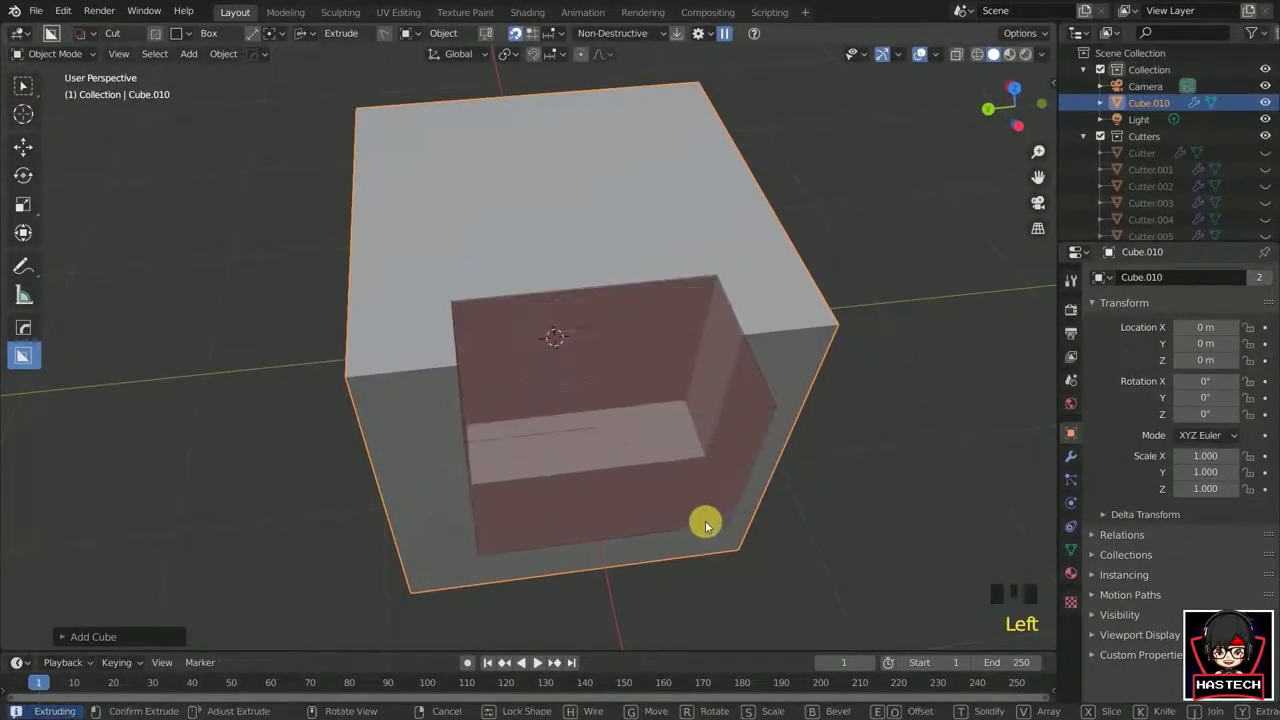
left_click(704, 528)
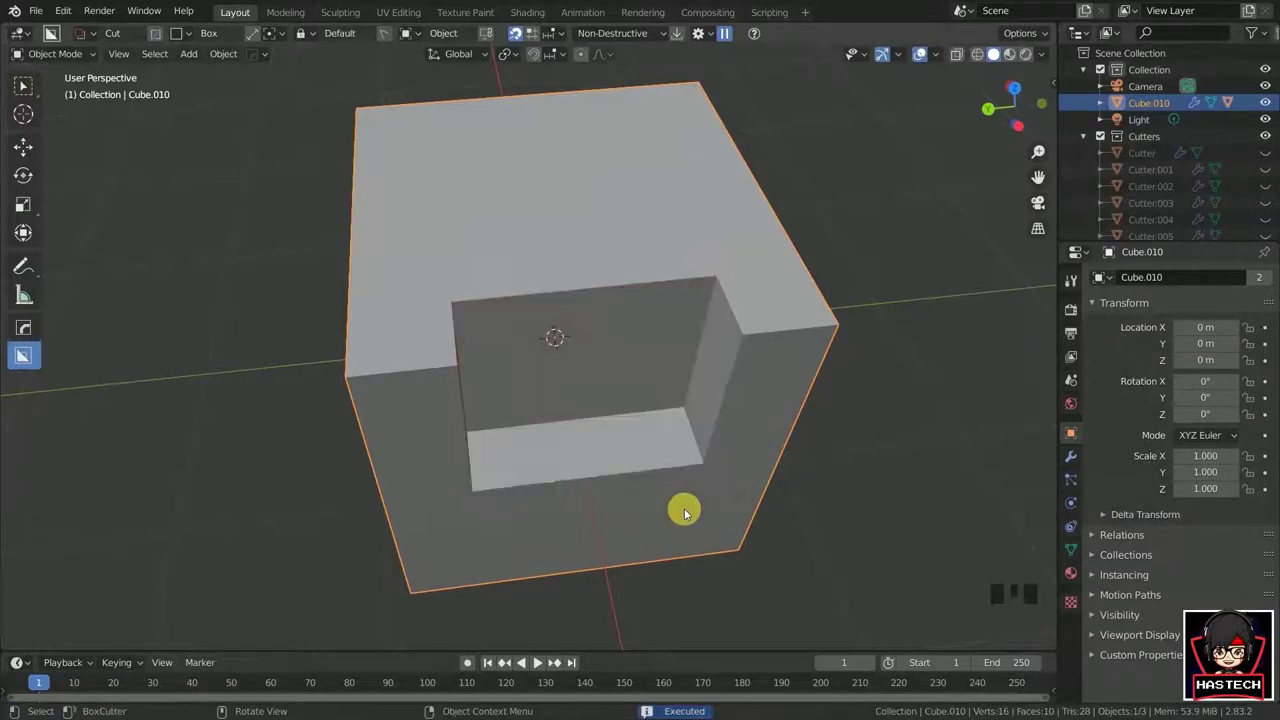
- Cut a recess with the Circle cutter into the top face, overlapping the box recess, and return the cutter shape to Box
key("d")
left_click(560, 517)
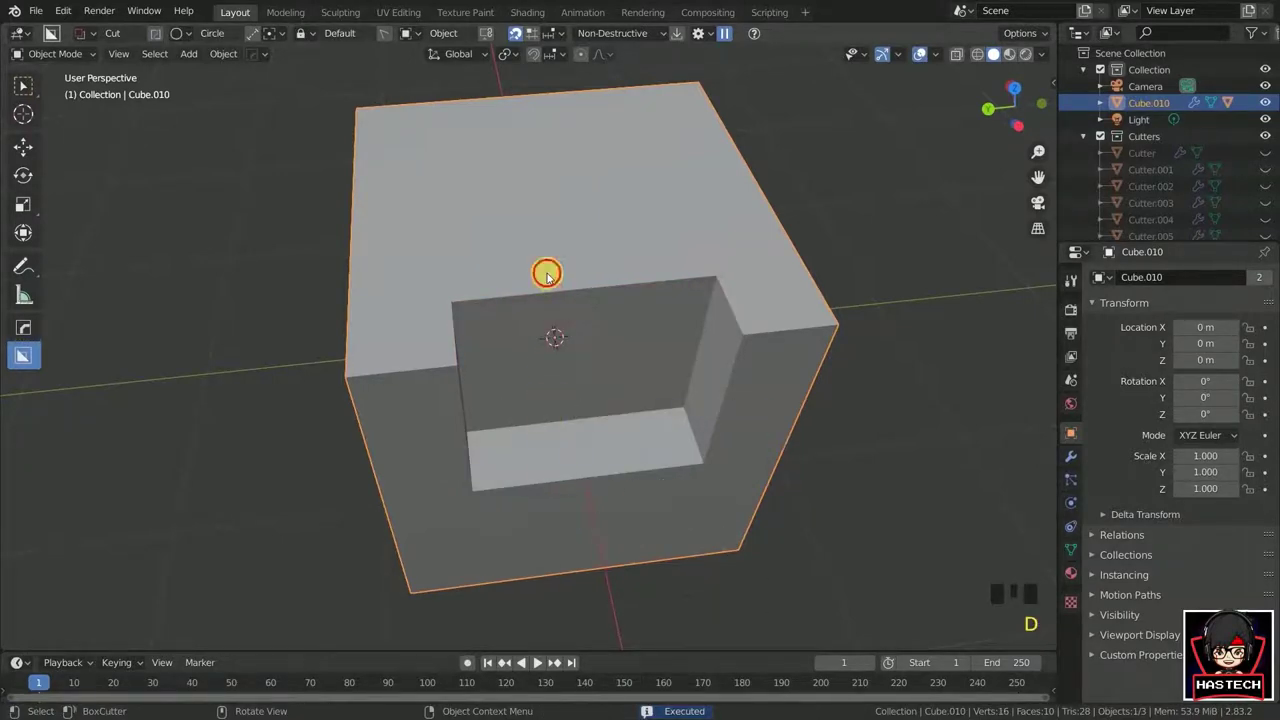
mouse_move(548, 288)
left_mouse_down()
mouse_move(613, 335)
mouse_move(571, 321)
left_mouse_up()
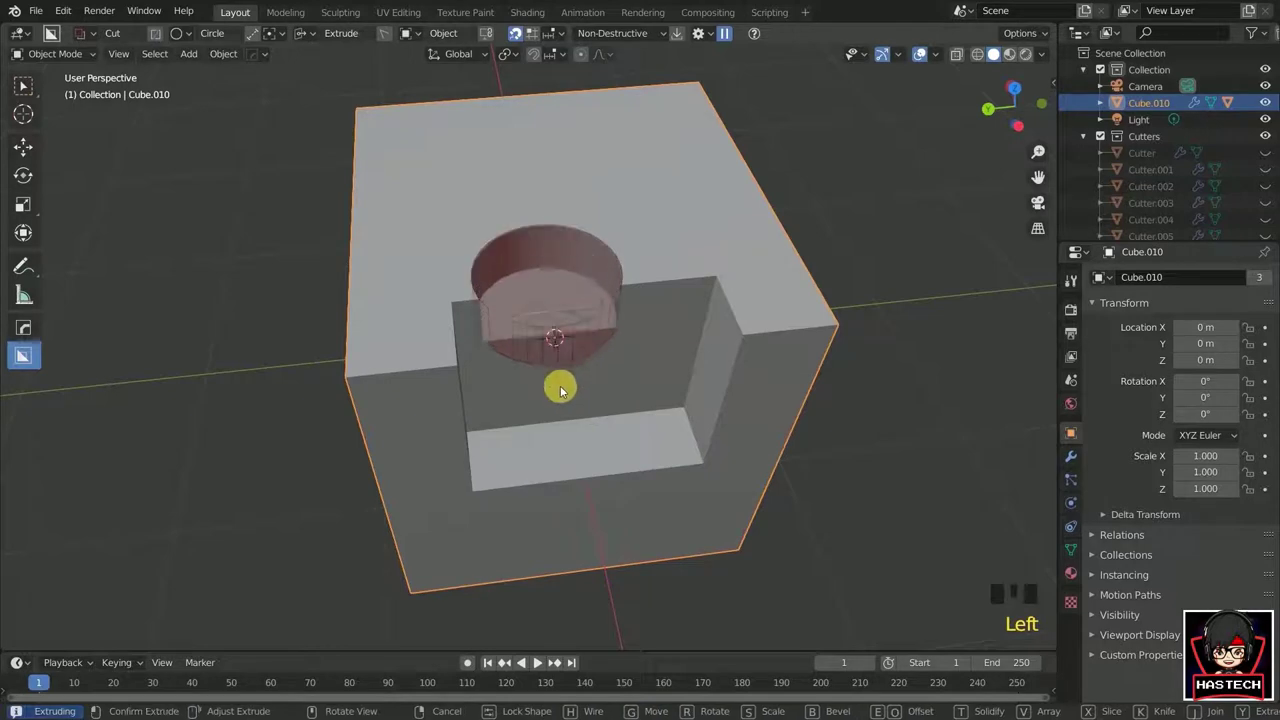
left_click(555, 443)
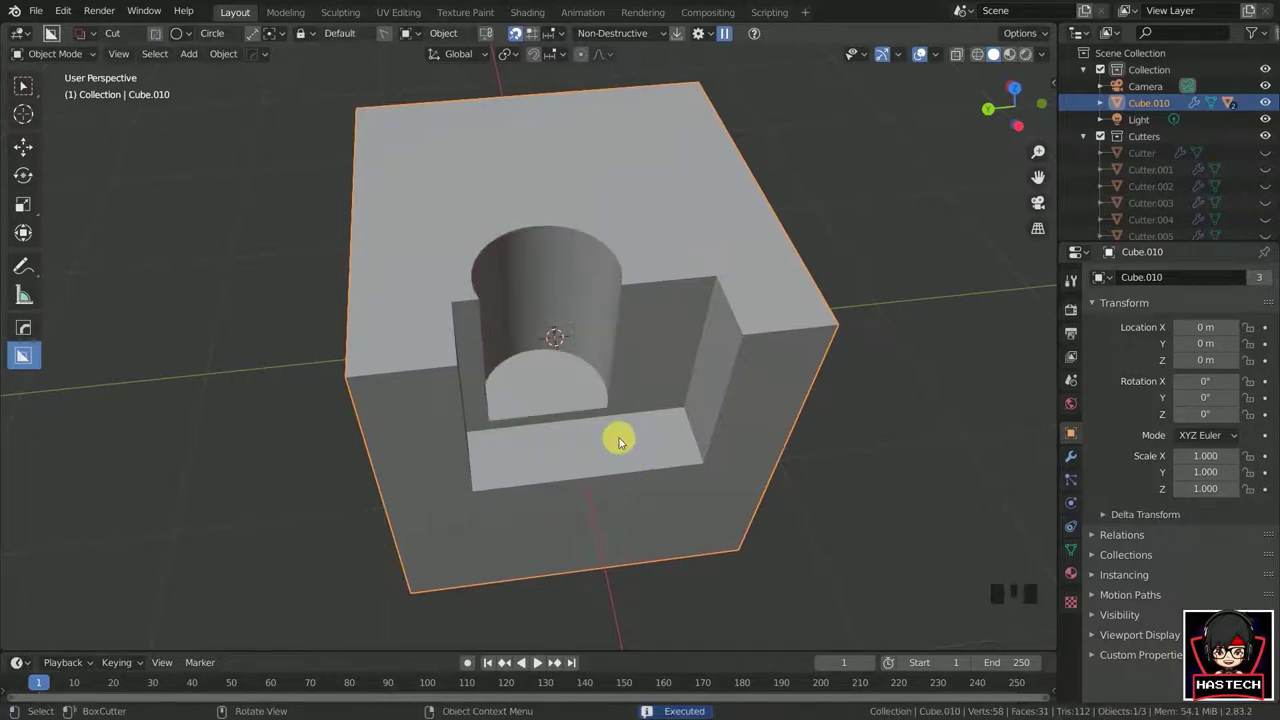
key("d")
left_click(527, 499)
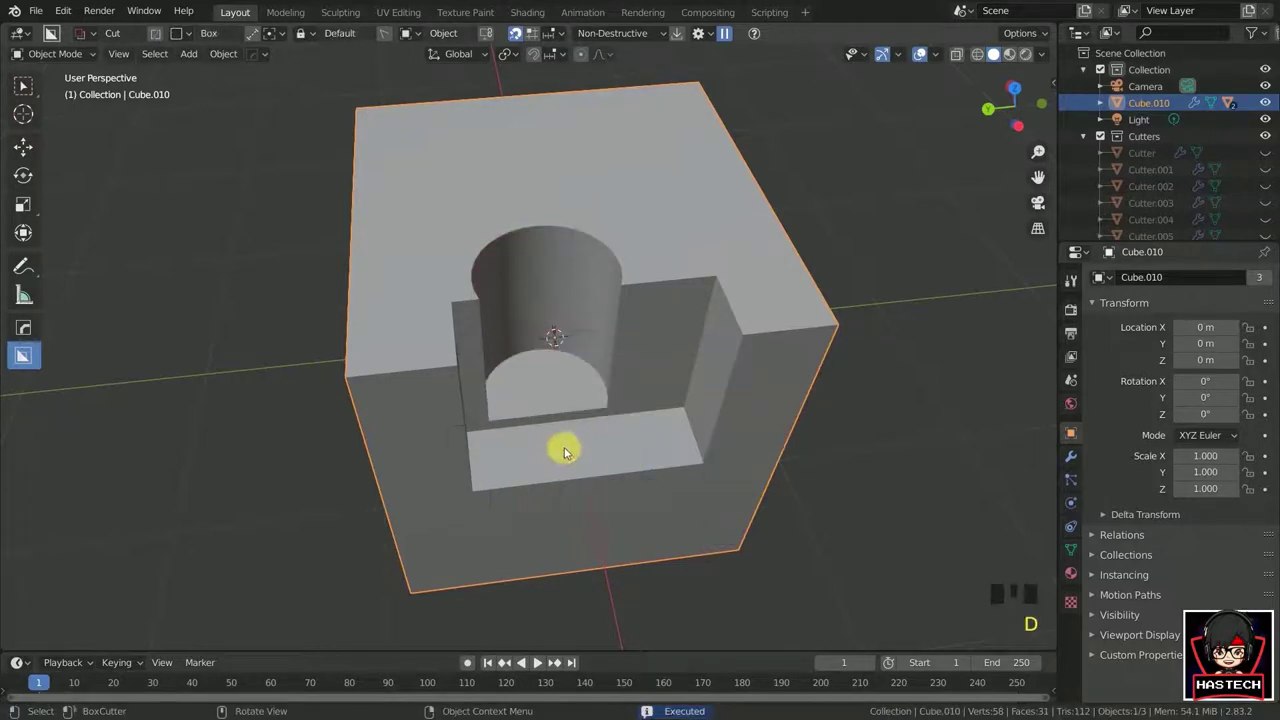
- Cut a small box-shaped recess into the floor of the box recess, across its outer edge
left_click_drag(566, 449, 660, 492)
left_click(652, 535)
middle_click_drag(766, 366, 812, 381)
scroll(810, 378, "up", 1)
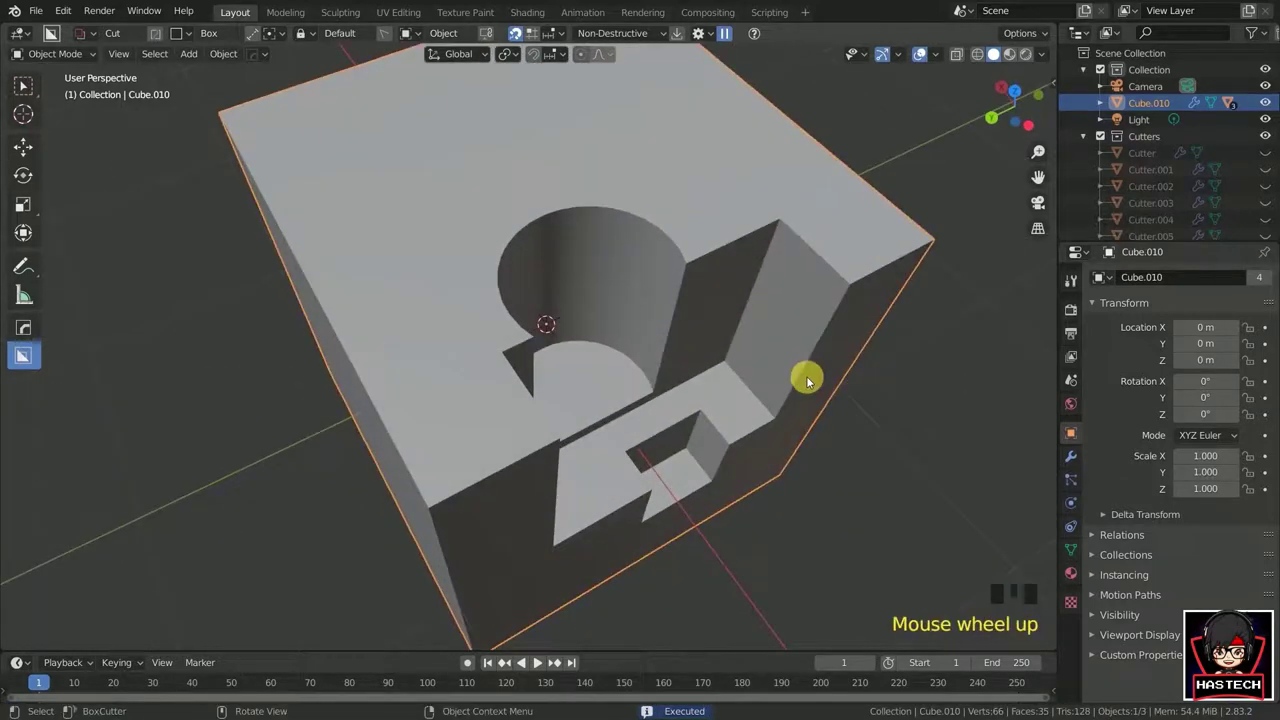
scroll(807, 380, "down", 2)
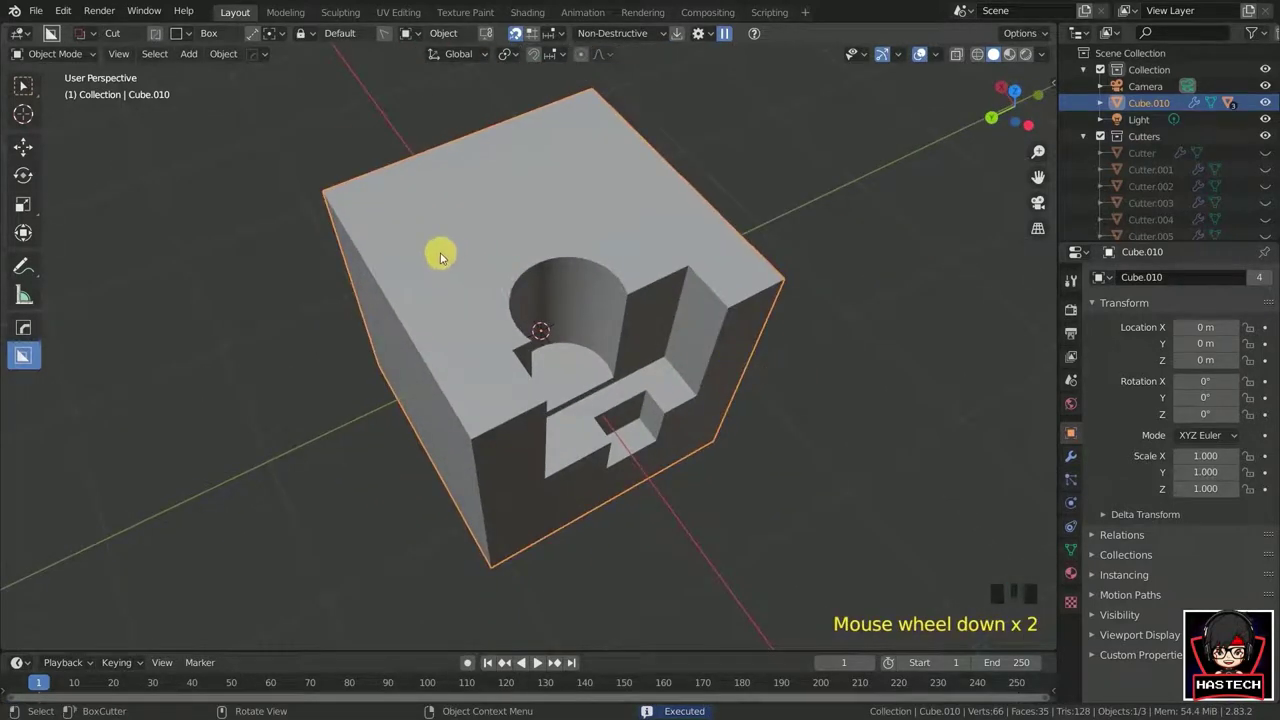
- Draw a box over the combined recesses and use Extract to turn their shape into a custom cutter
left_click_drag(433, 306, 786, 409)
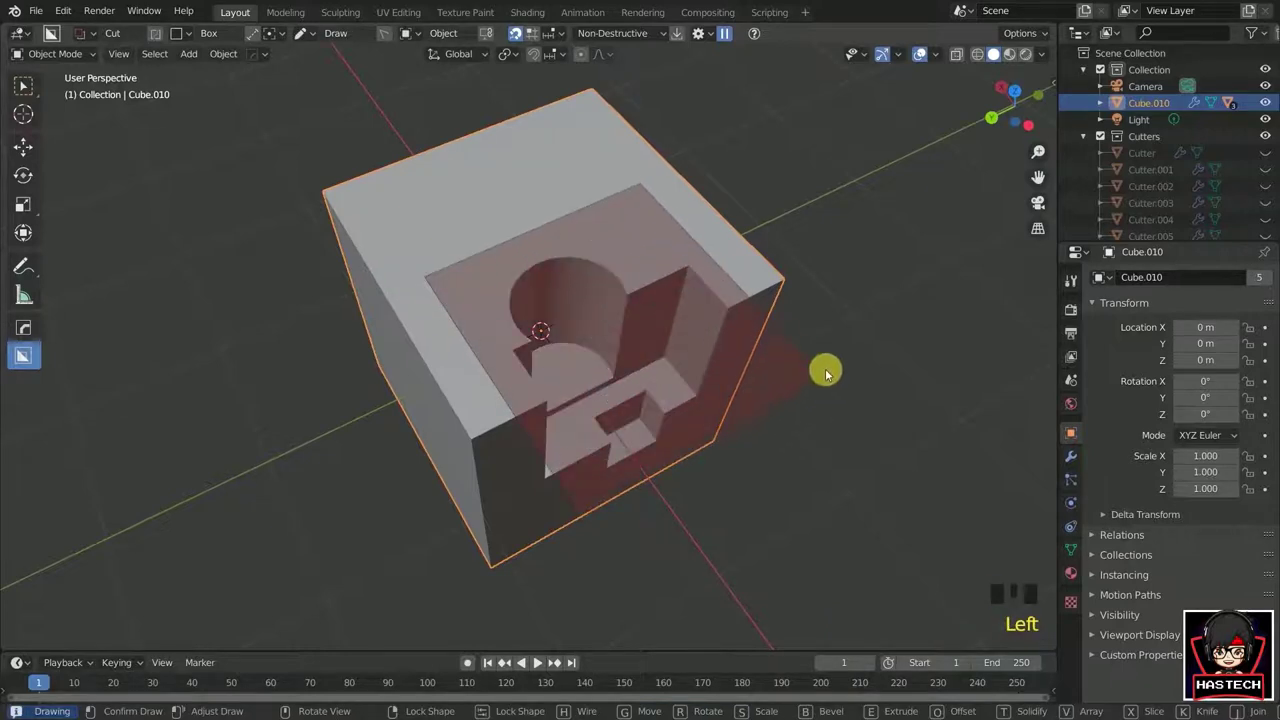
key("y")
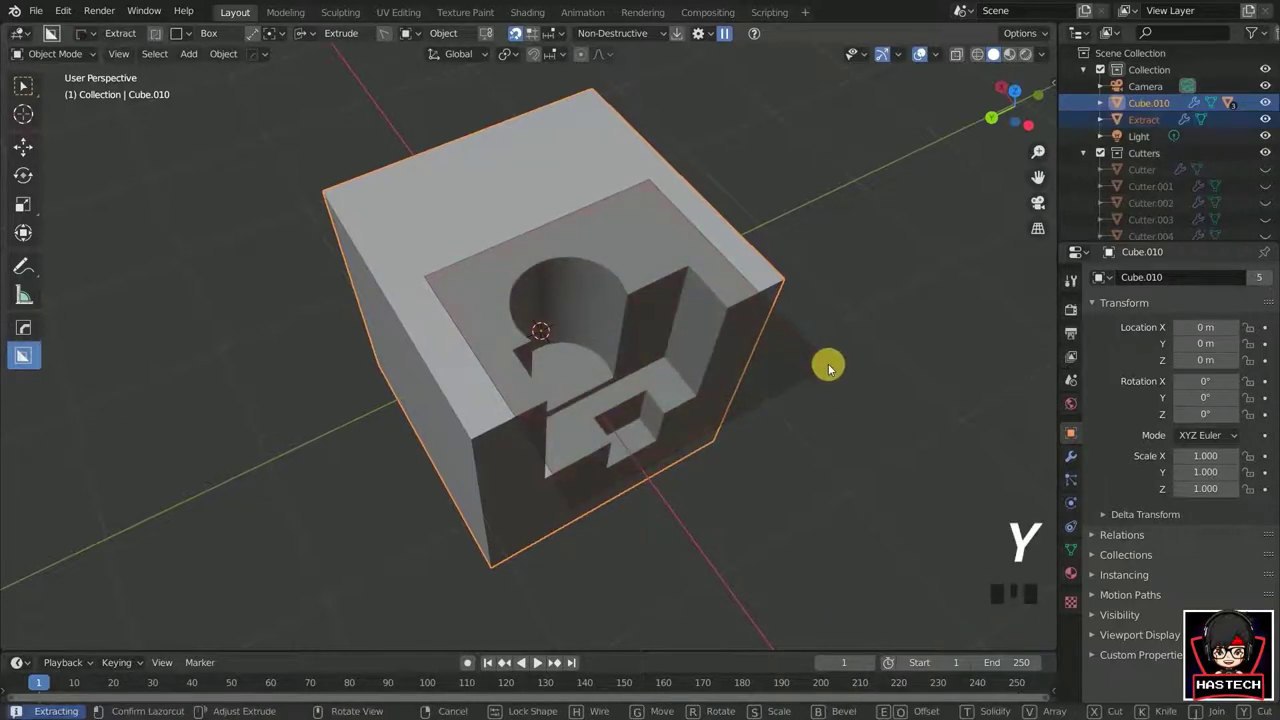
middle_click_drag(828, 365, 715, 388)
left_click_drag(715, 388, 691, 484)
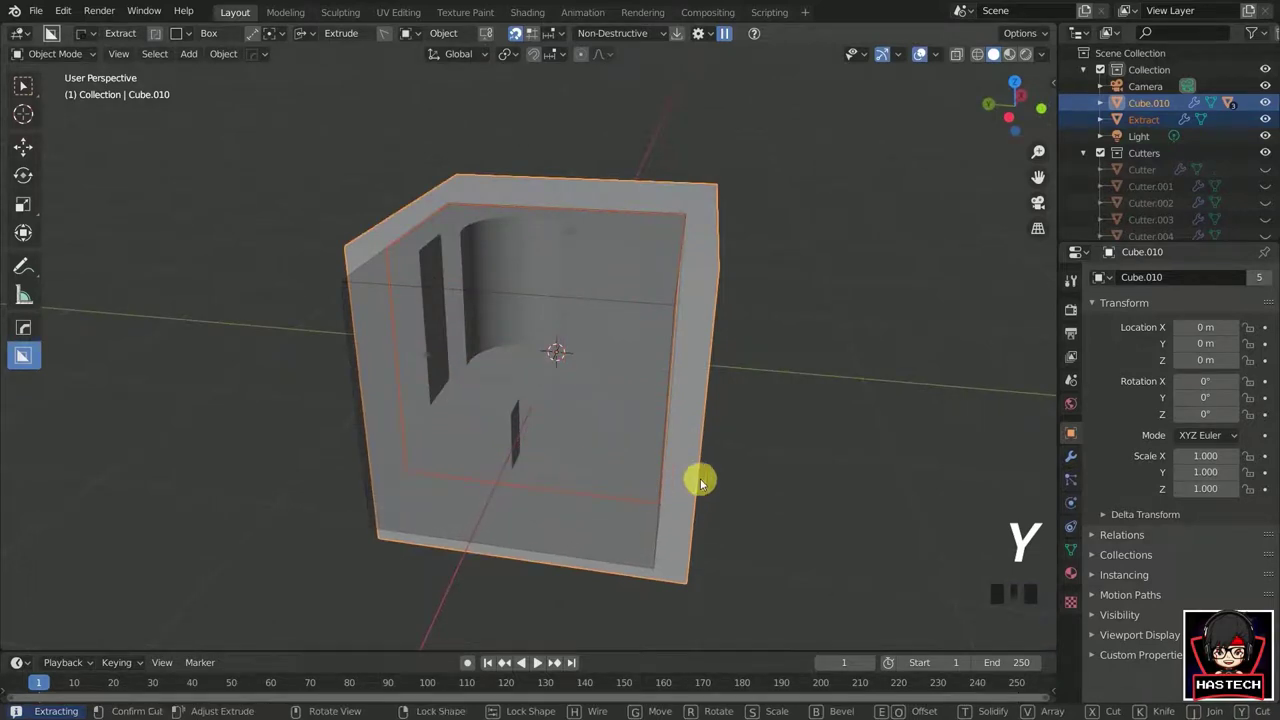
left_click(775, 410)
- Cut the extracted custom shape into the cube's upward-facing face, across one of its edges
middle_click_drag(808, 371, 620, 412)
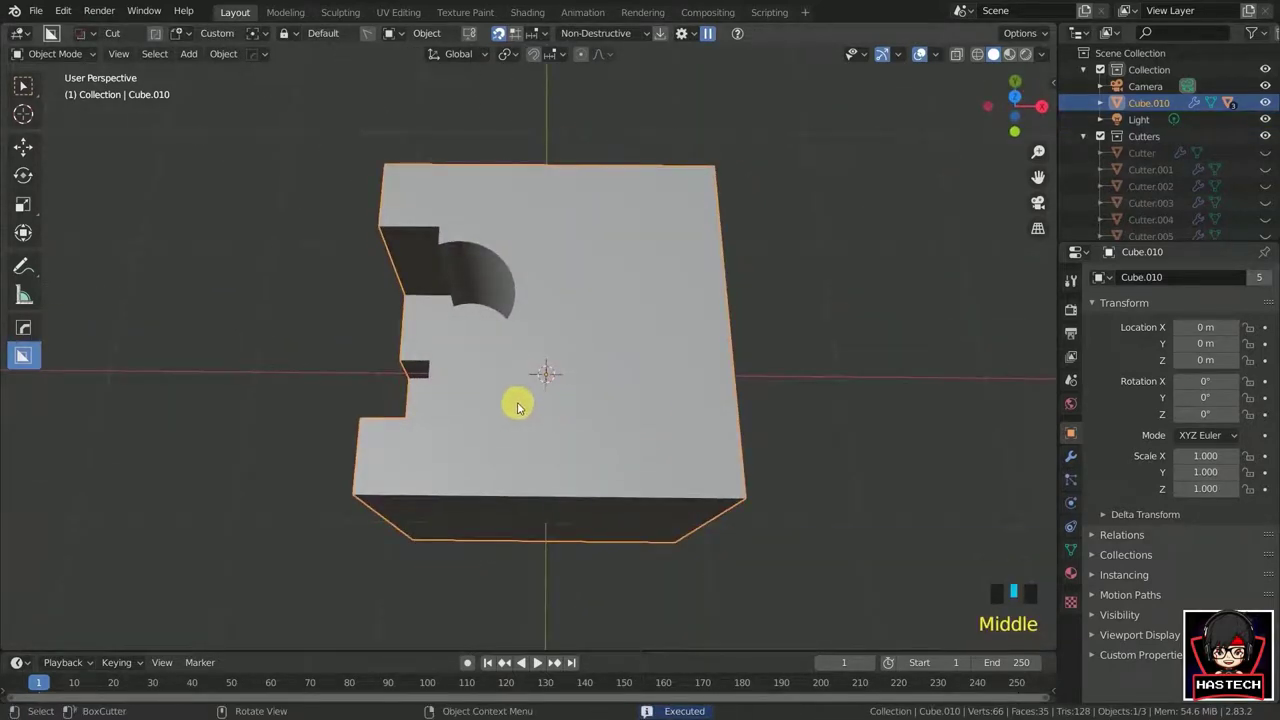
left_click_drag(518, 407, 531, 430)
left_click_drag(620, 511, 757, 503)
mouse_move(757, 503)
middle_mouse_down()
mouse_move(700, 449)
mouse_move(691, 491)
middle_mouse_up()
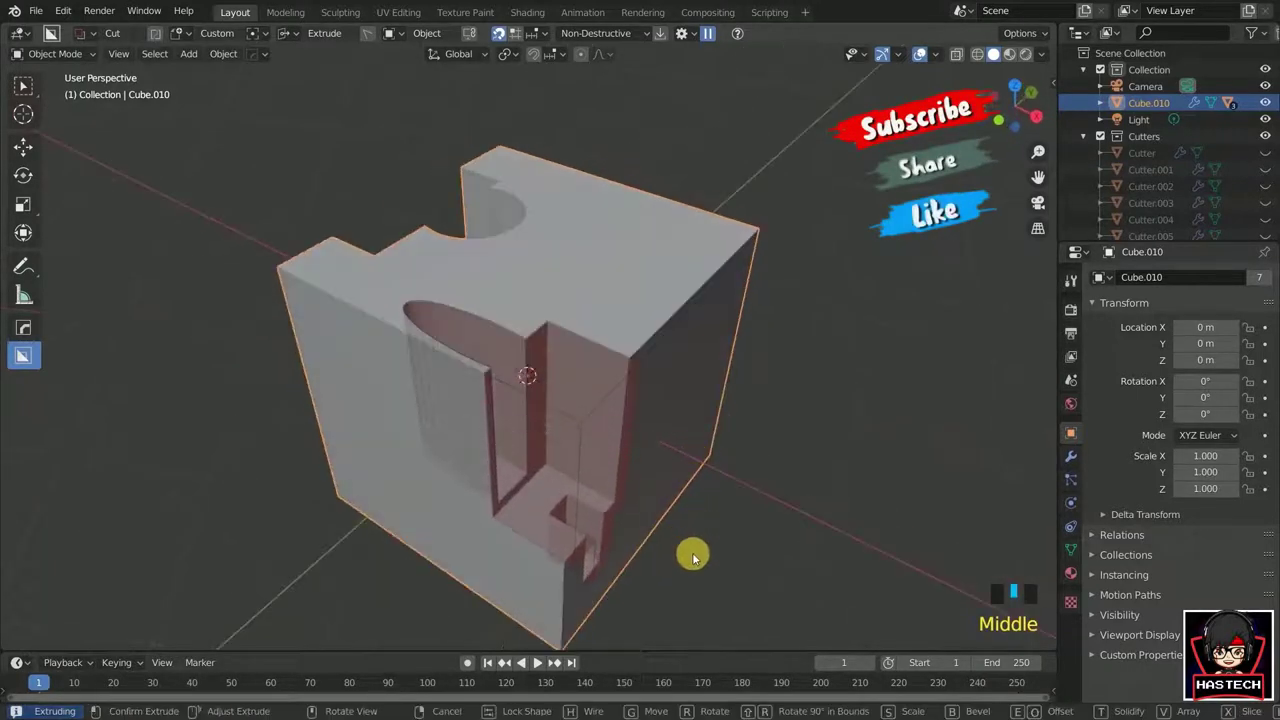
left_click(771, 509)
- Cut the extracted custom shape a second time into the same face, beside the previous cut
middle_click_drag(771, 509, 540, 438)
left_click_drag(489, 378, 706, 477)
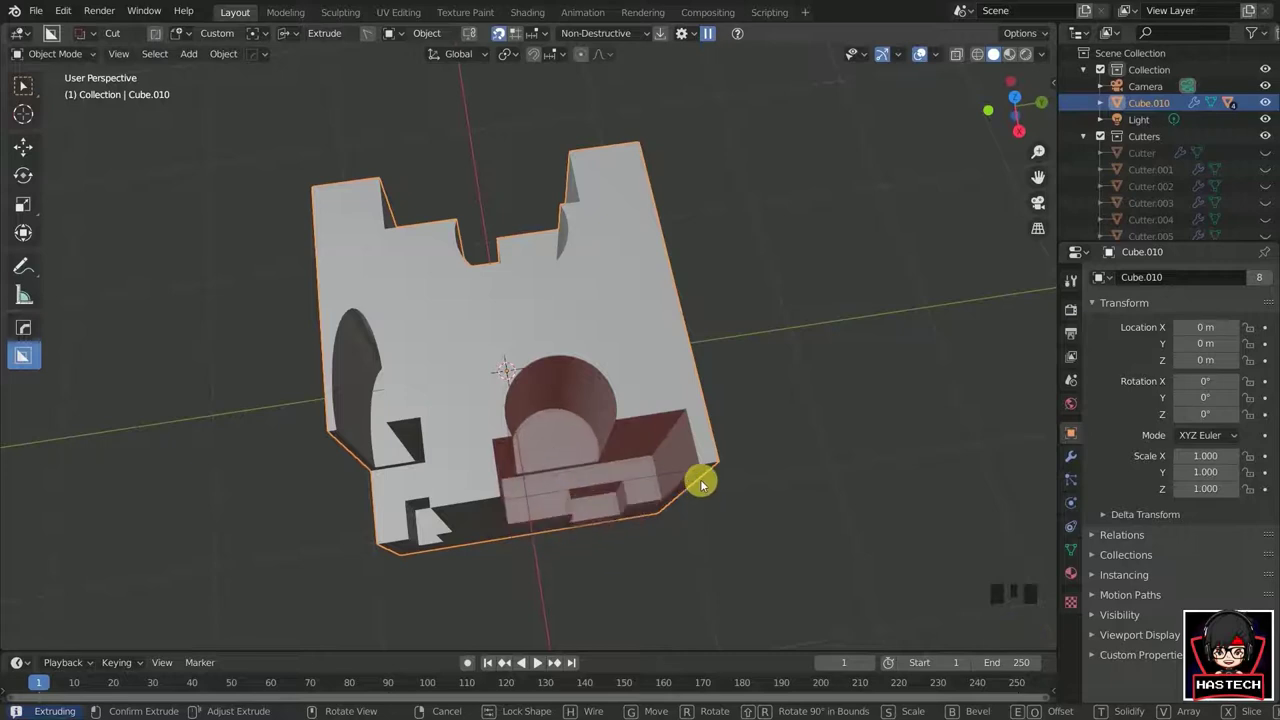
left_click(702, 486)
- Draw the custom shape on the cube's plain side face, rotate it in place, and complete the cut
middle_click_drag(746, 509, 623, 418)
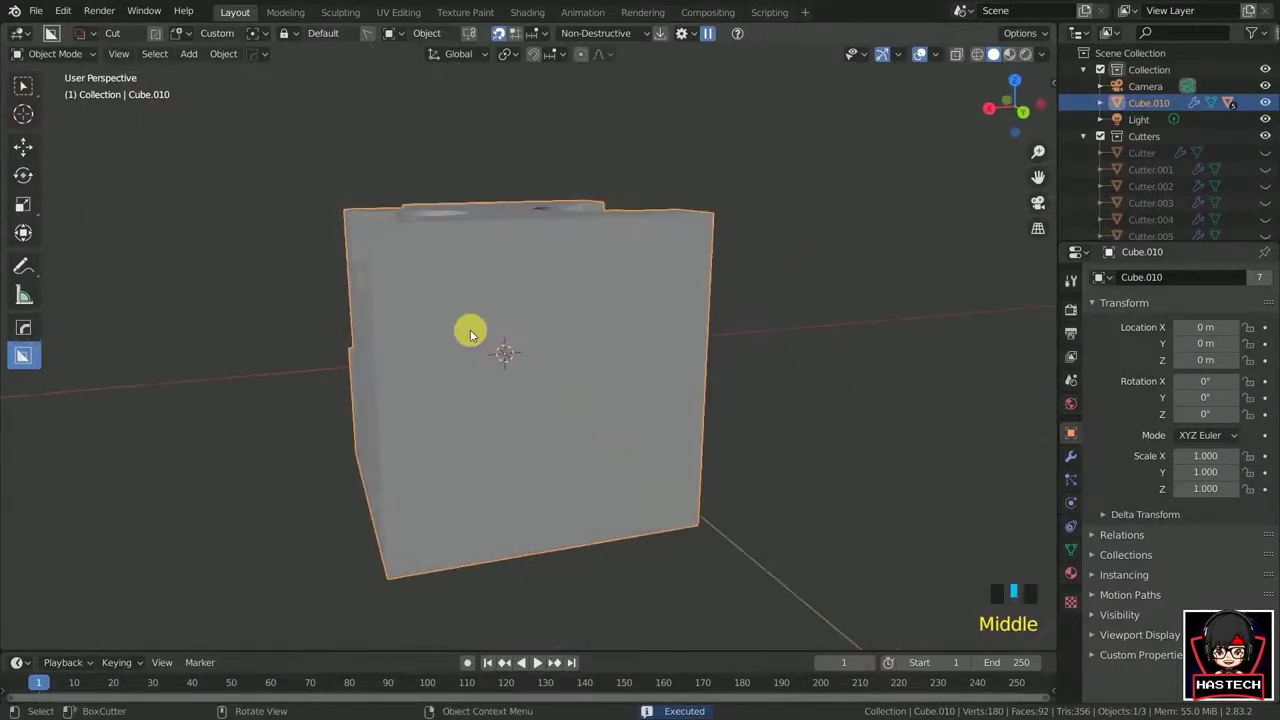
left_click_drag(471, 333, 629, 477)
key("r")
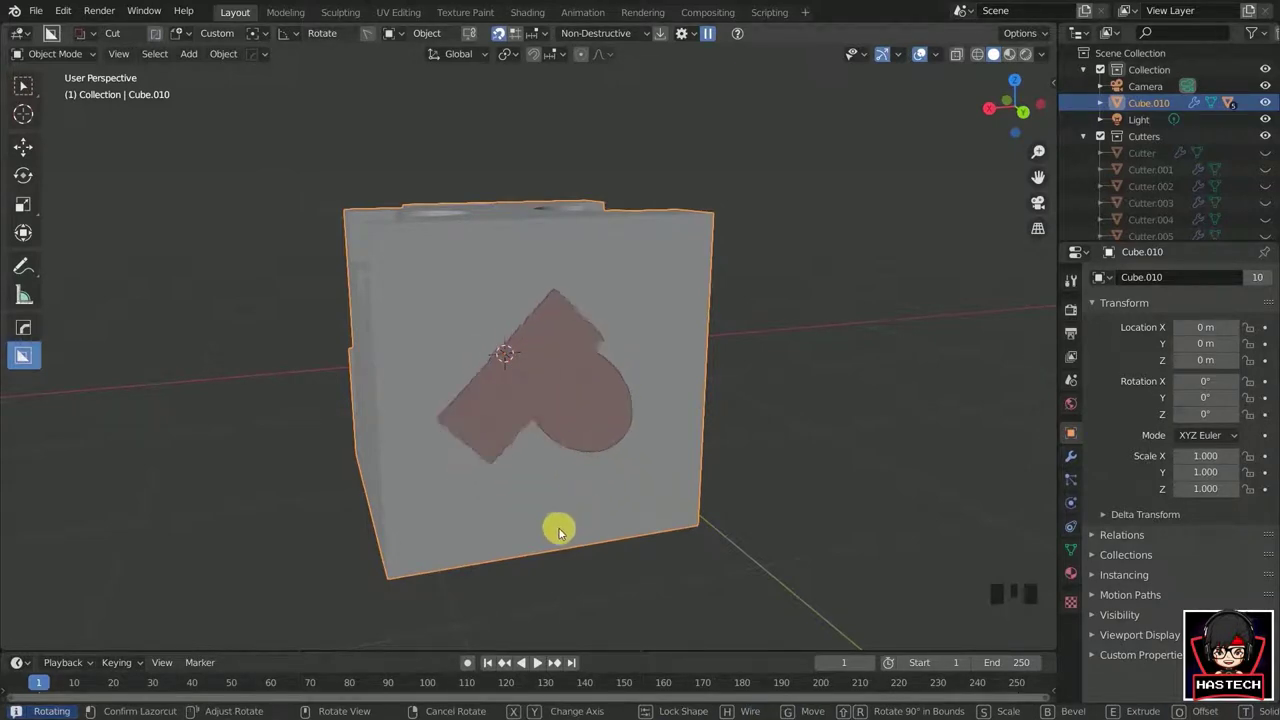
left_click_drag(452, 507, 621, 341)
left_click(731, 467)
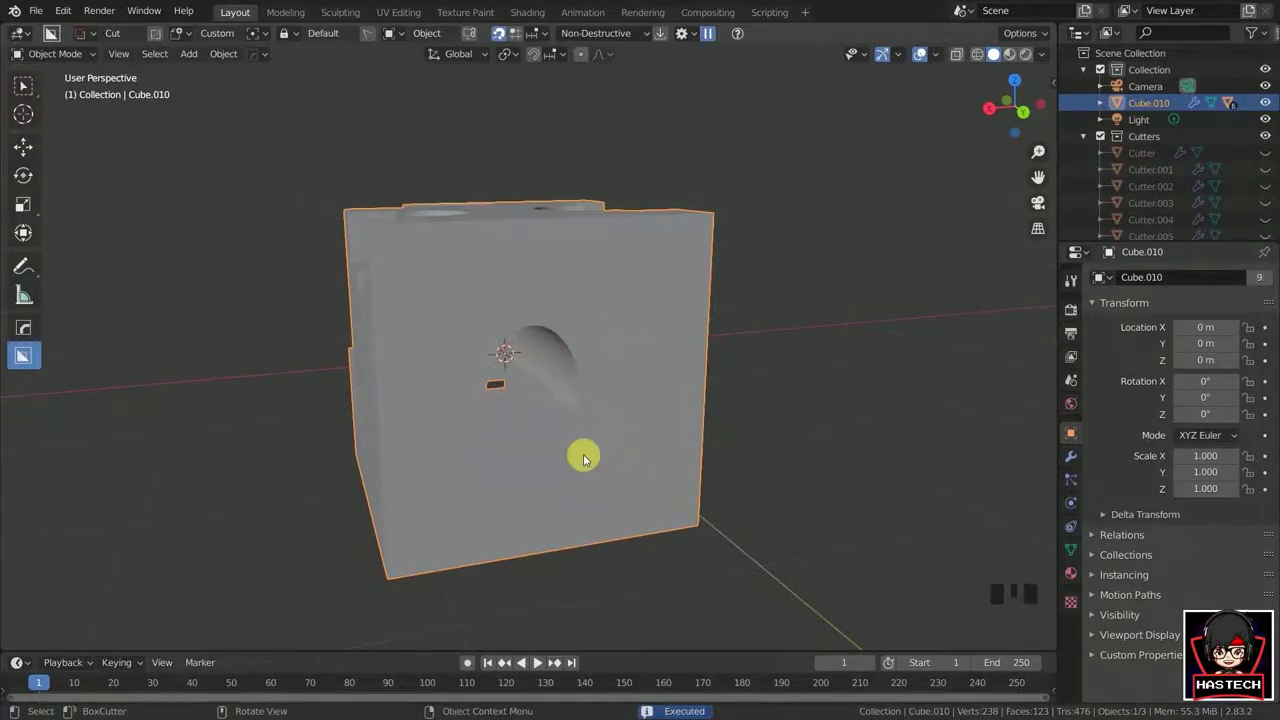
middle_click_drag(584, 458, 297, 451)
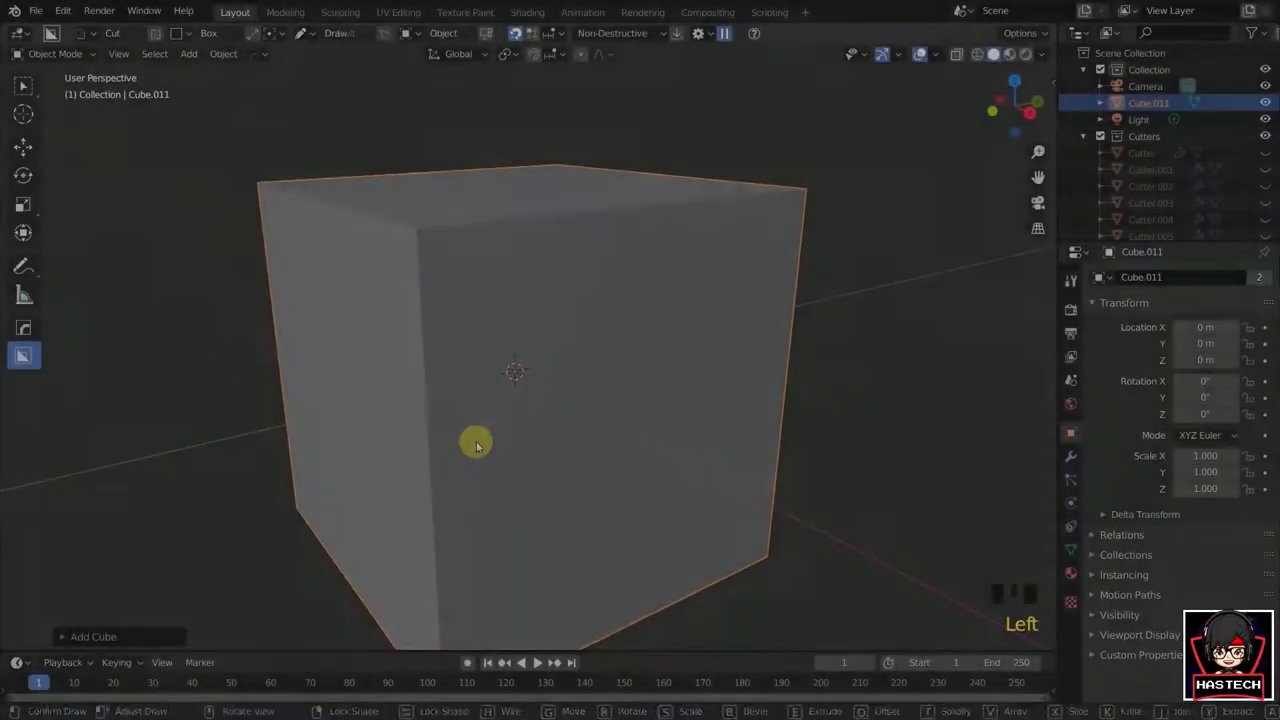
- Draw a small box cutter on the new cube's side face and array it in a row with a count of 5
mouse_move(464, 398)
left_mouse_down()
mouse_move(497, 458)
mouse_move(506, 451)
mouse_move(482, 447)
left_mouse_up()
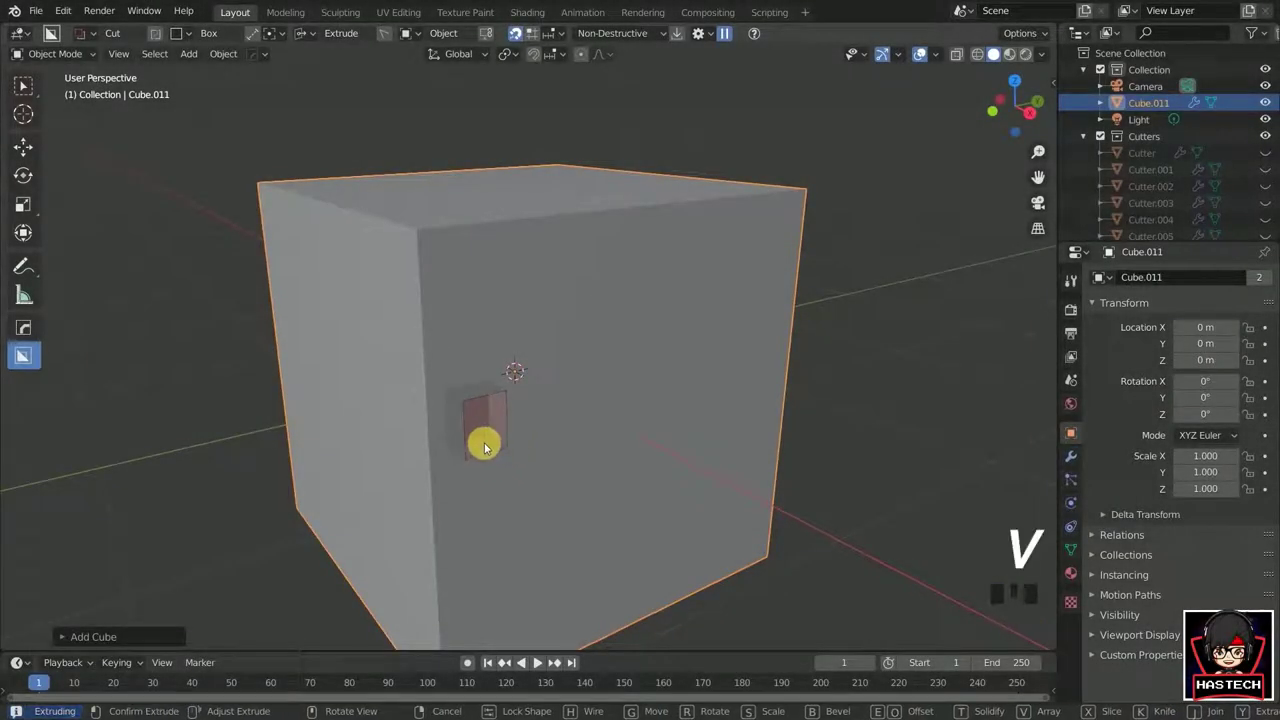
key("v")
scroll(483, 441, "up", 2)
left_click_drag(481, 443, 410, 467)
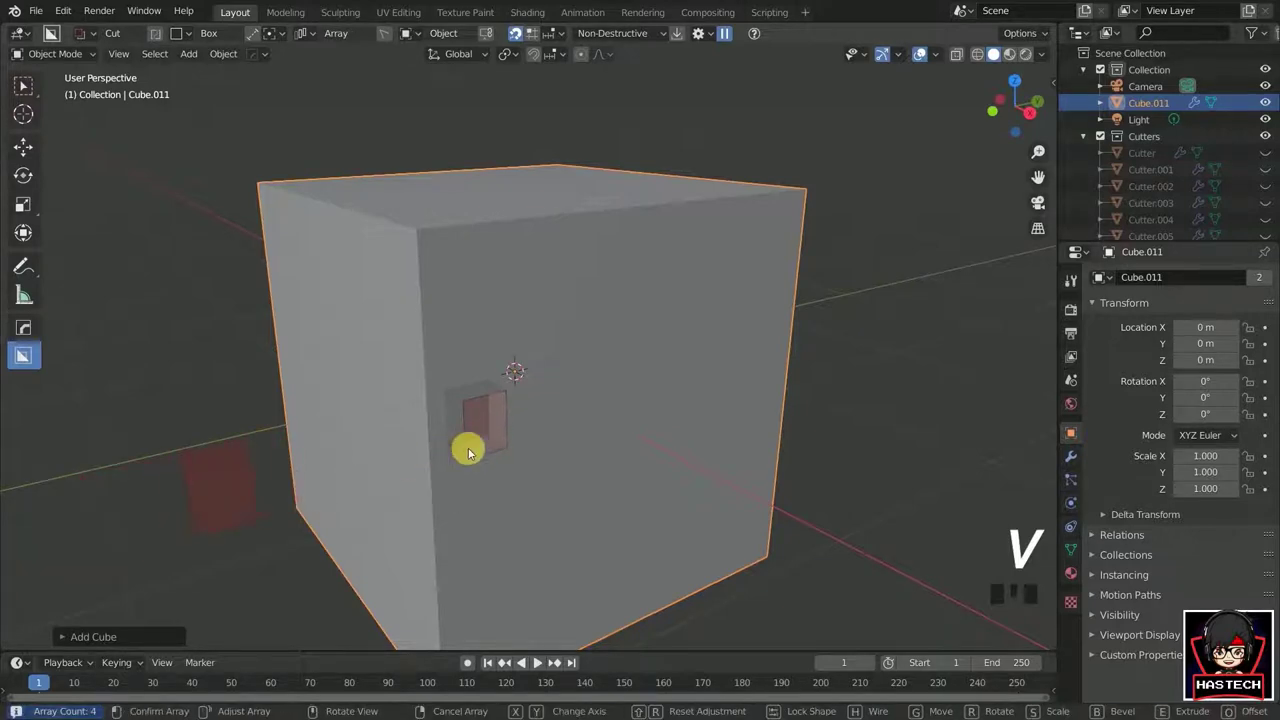
left_click_drag(488, 443, 656, 405)
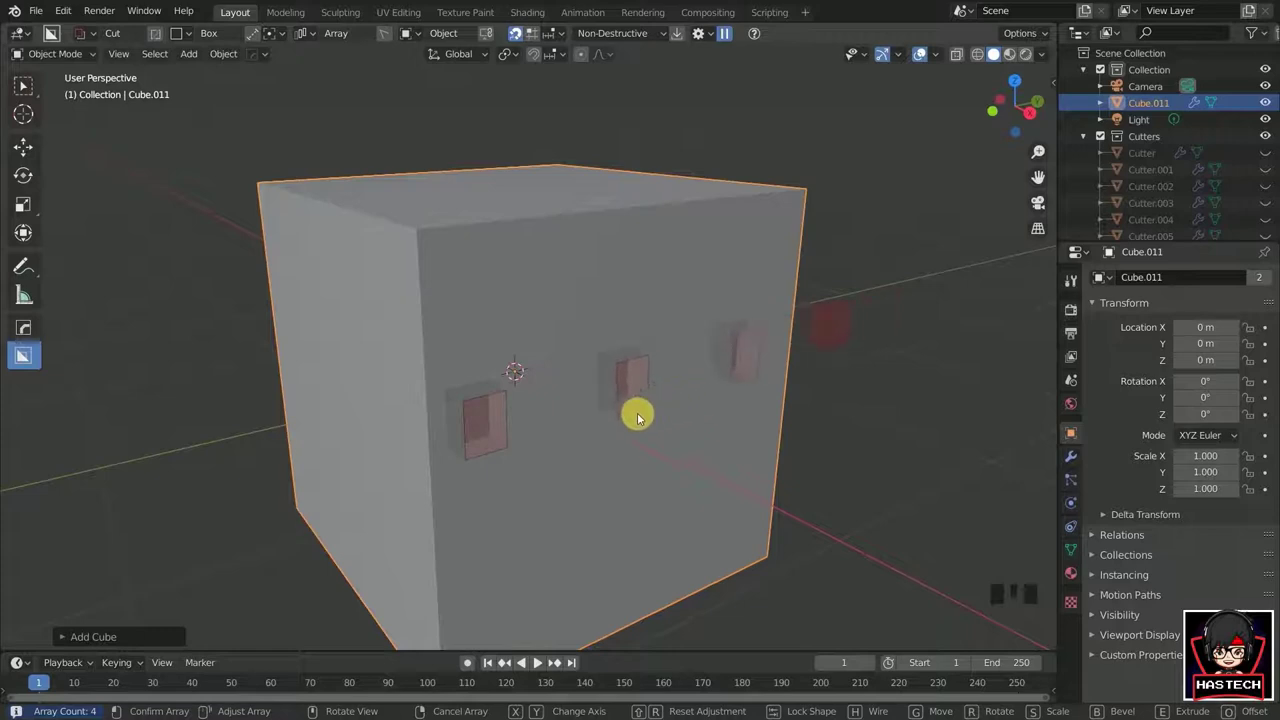
scroll(612, 421, "up", 3)
scroll(612, 421, "down", 3)
scroll(612, 421, "up", 2)
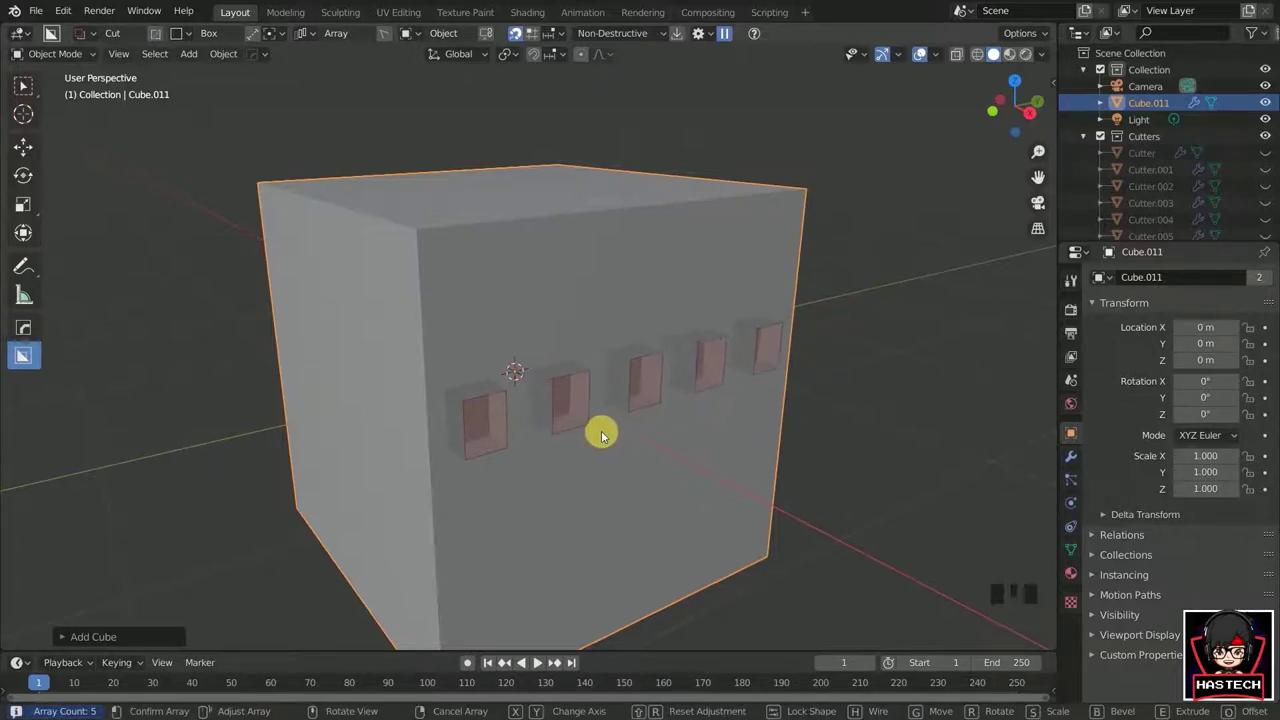
- Rotate the arrayed box cutters into a descending diagonal row and apply the cut
key("r")
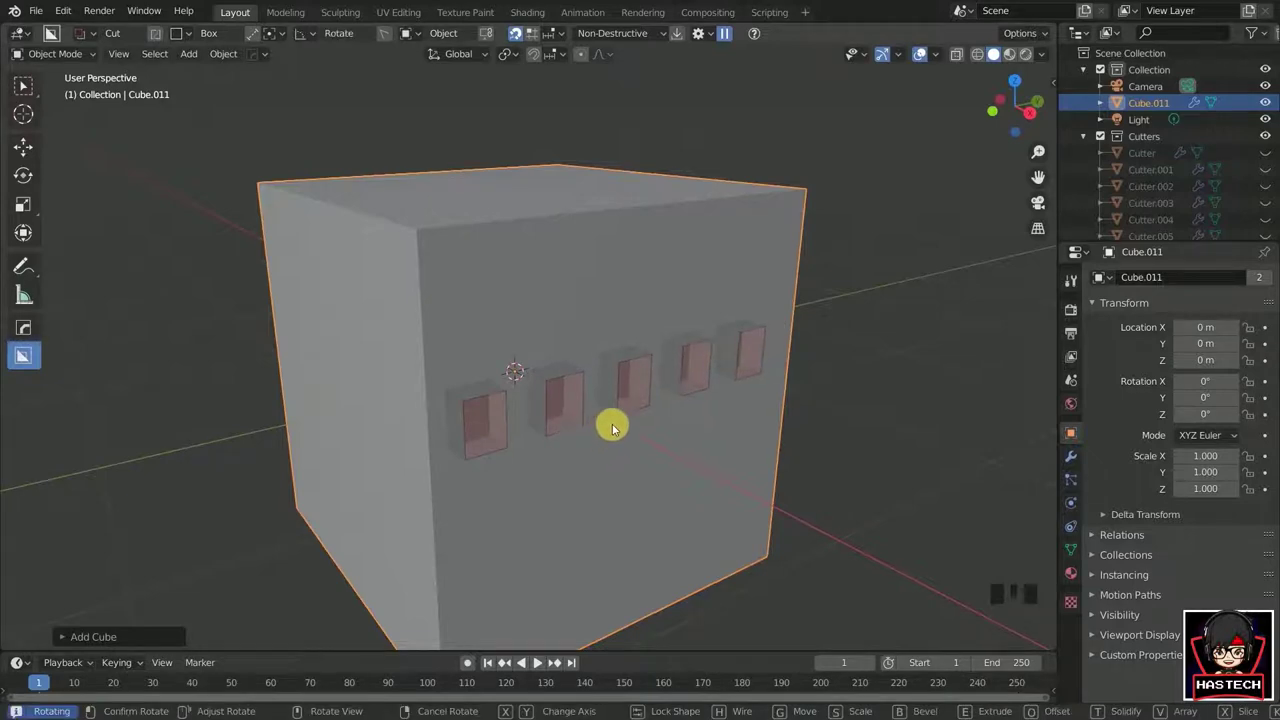
left_click(580, 497)
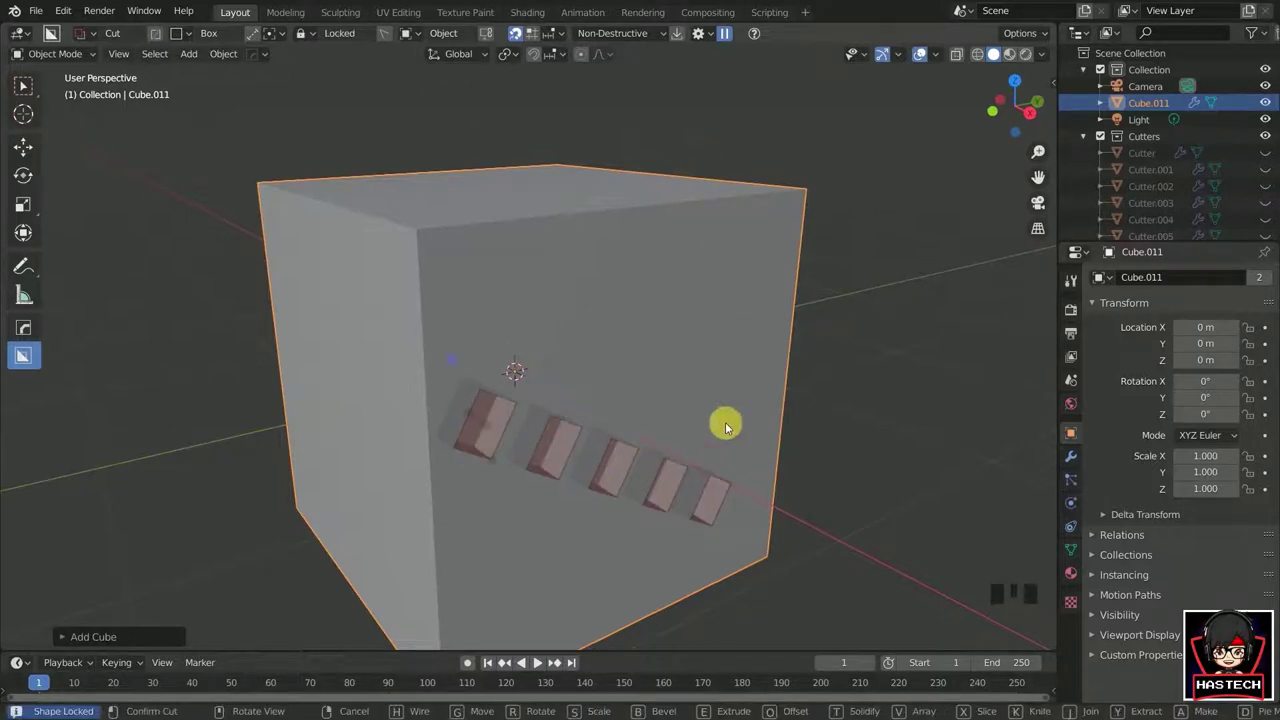
left_click(865, 406)
middle_click_drag(871, 534, 680, 510)
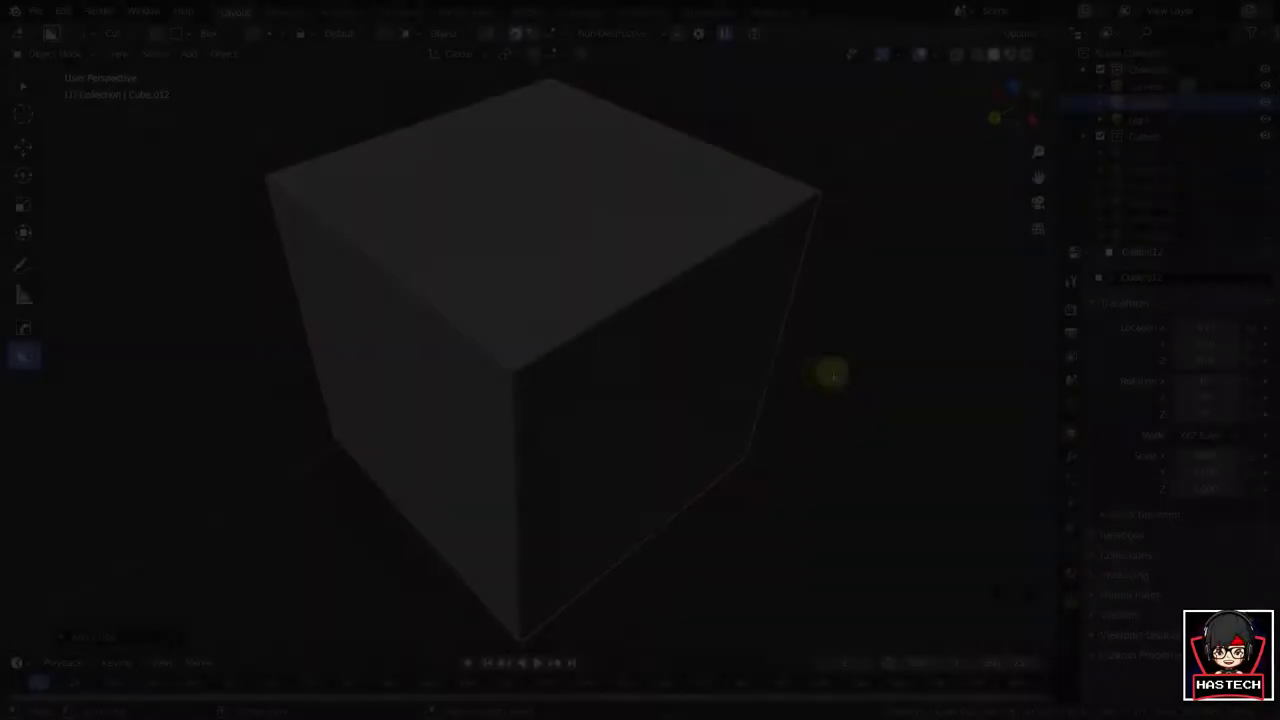
- Deselect the cube and use Make mode to create a separate offset box standing on its top face
scroll(800, 371, "up", 1)
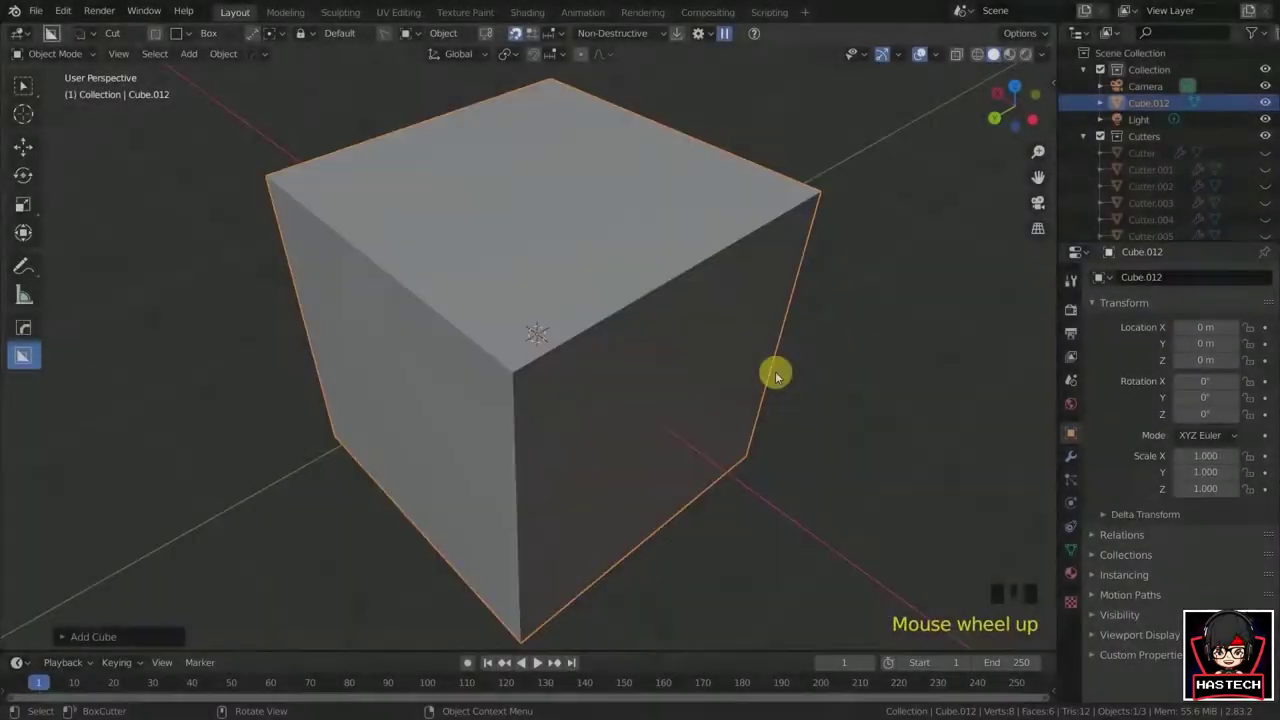
left_click(846, 297)
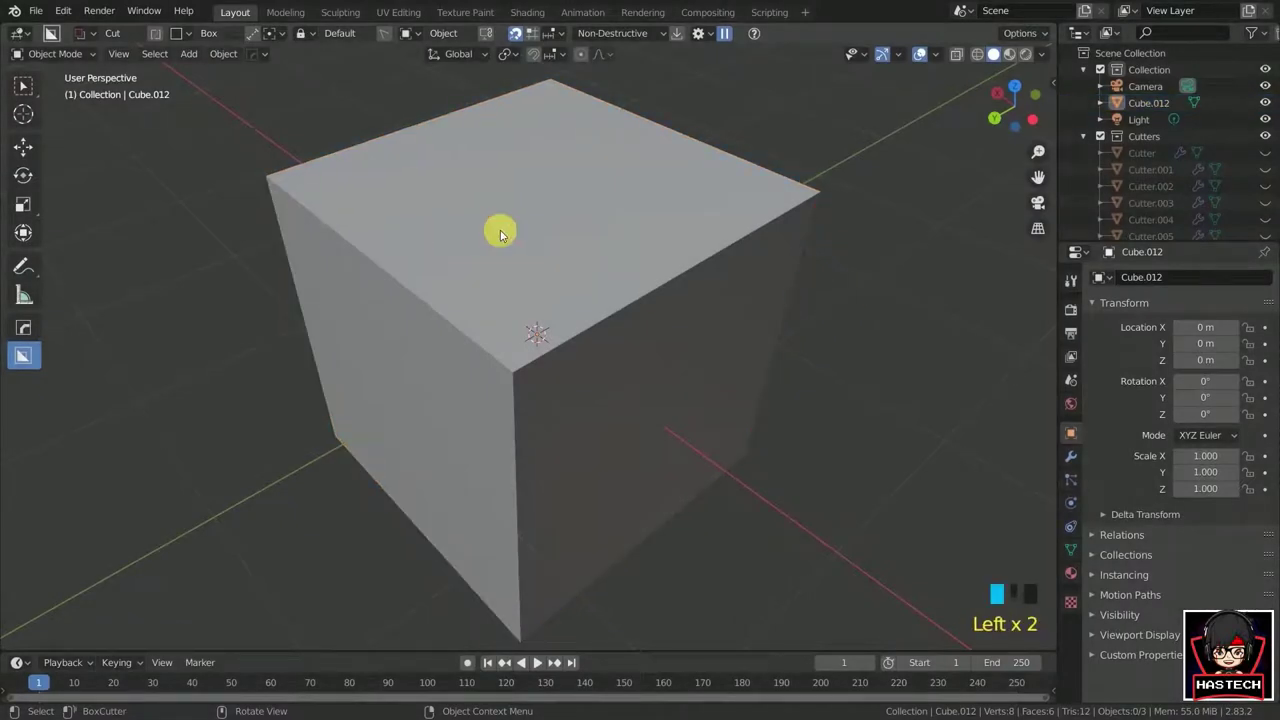
mouse_move(500, 234)
left_mouse_down()
mouse_move(575, 316)
mouse_move(446, 402)
mouse_move(439, 374)
left_mouse_up()
scroll(421, 136, "down", 2)
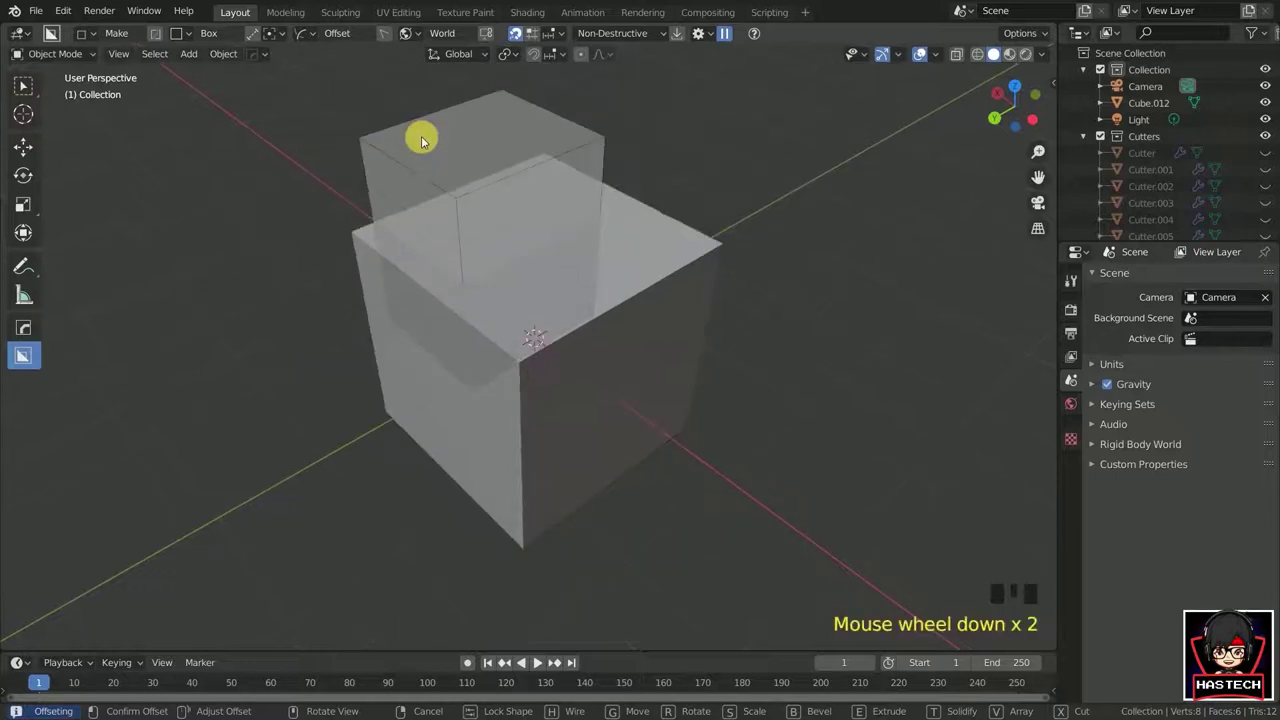
middle_click_drag(421, 136, 431, 124)
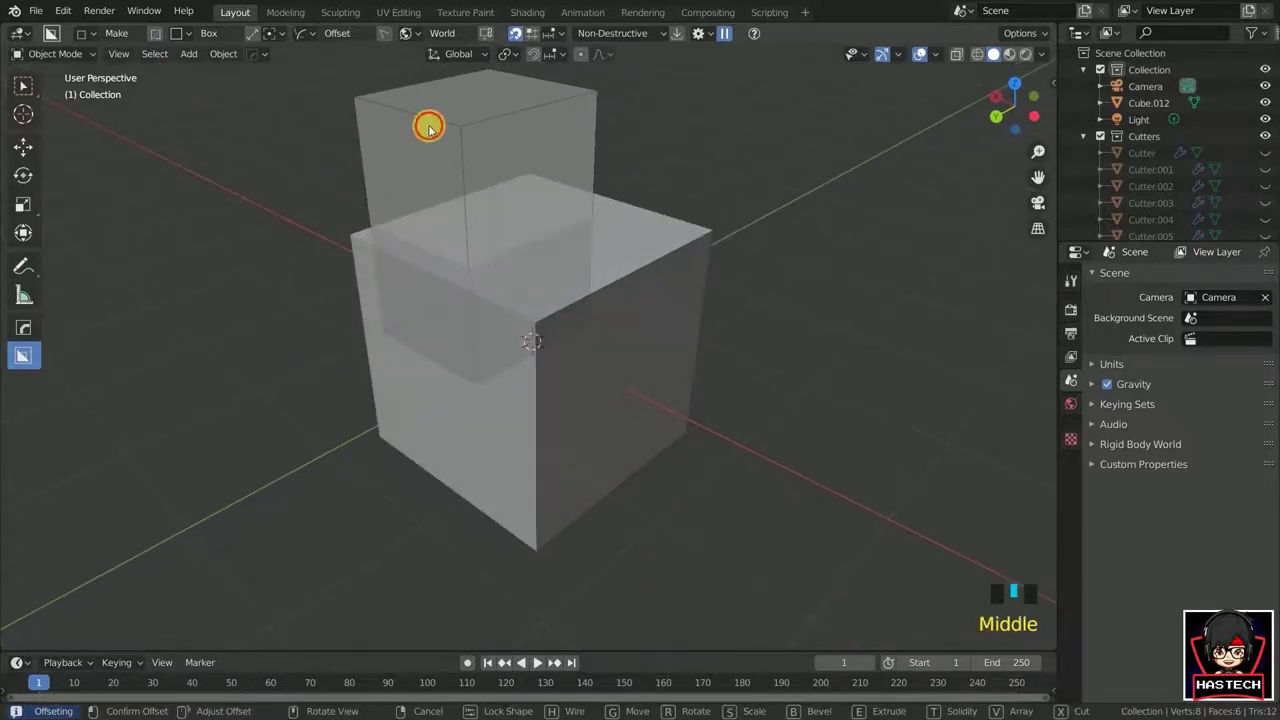
left_click(429, 126)
mouse_move(597, 277)
middle_mouse_down()
mouse_move(349, 303)
mouse_move(531, 294)
mouse_move(637, 329)
mouse_move(429, 189)
middle_mouse_up()
- Cut a box recess across a top edge of the new cube, keeping its cutter as a live, selected object
left_click(428, 185)
left_click(420, 187)
left_click_drag(420, 187, 462, 234)
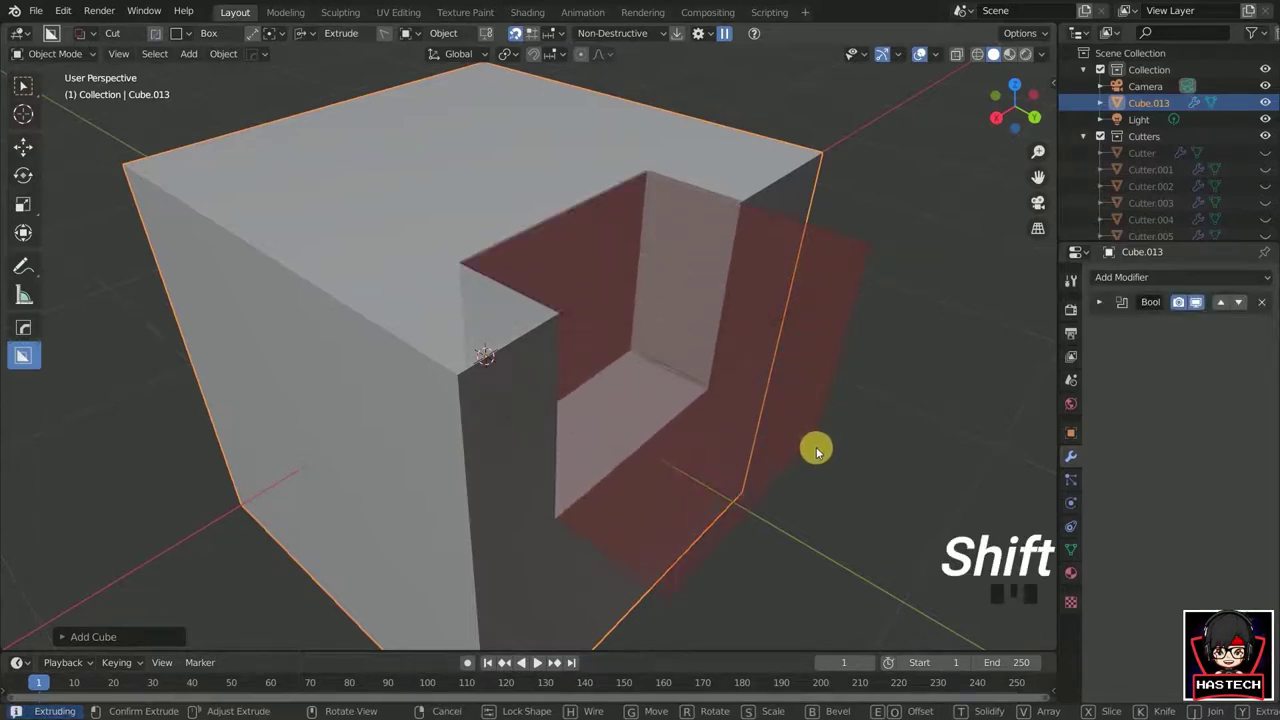
left_click_drag(816, 454, 814, 451, "shift")
middle_click_drag(820, 394, 790, 392)
scroll(792, 391, "up", 2)
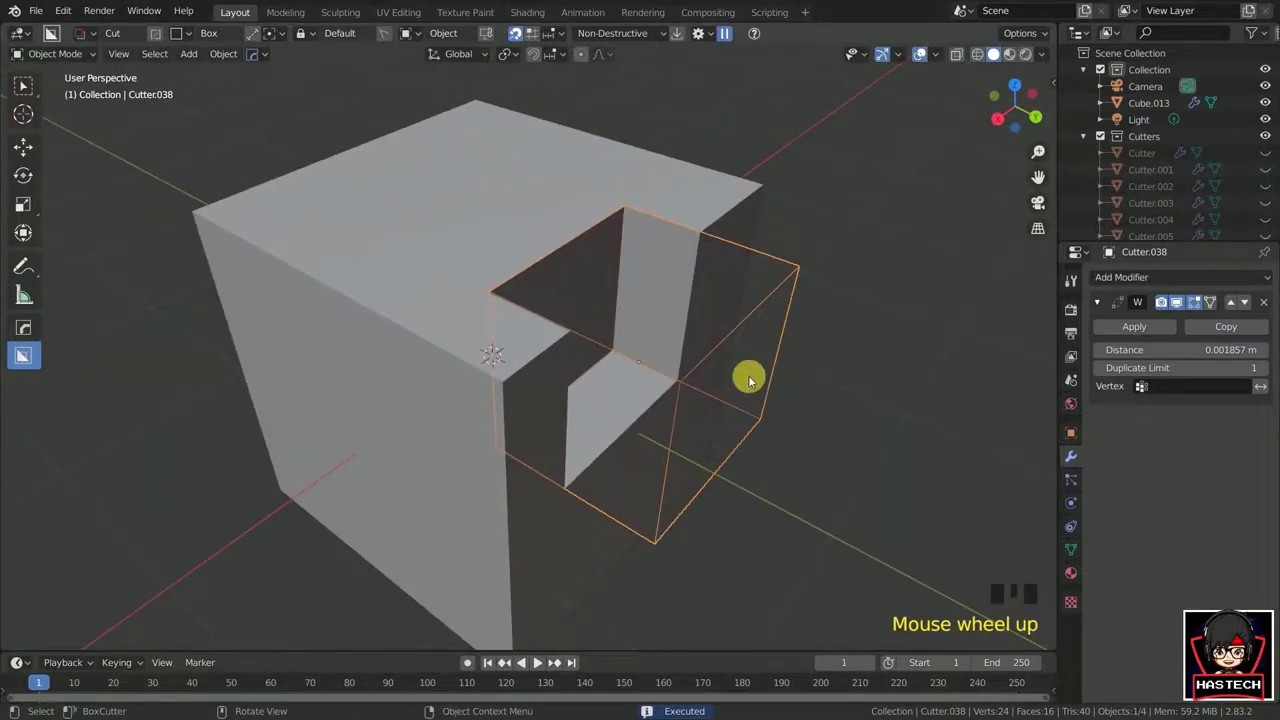
- Try rotating the live cutter around the Z axis, and scale it along Z to deepen the recess
key("r")
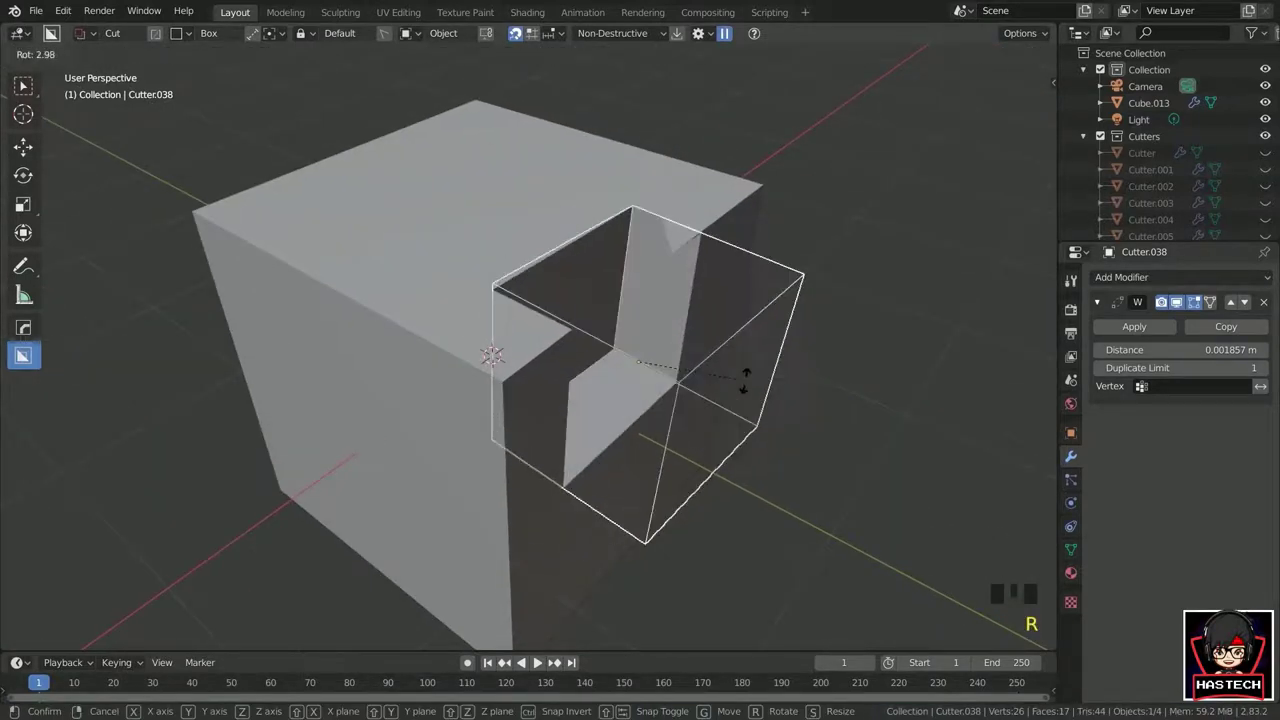
key("z")
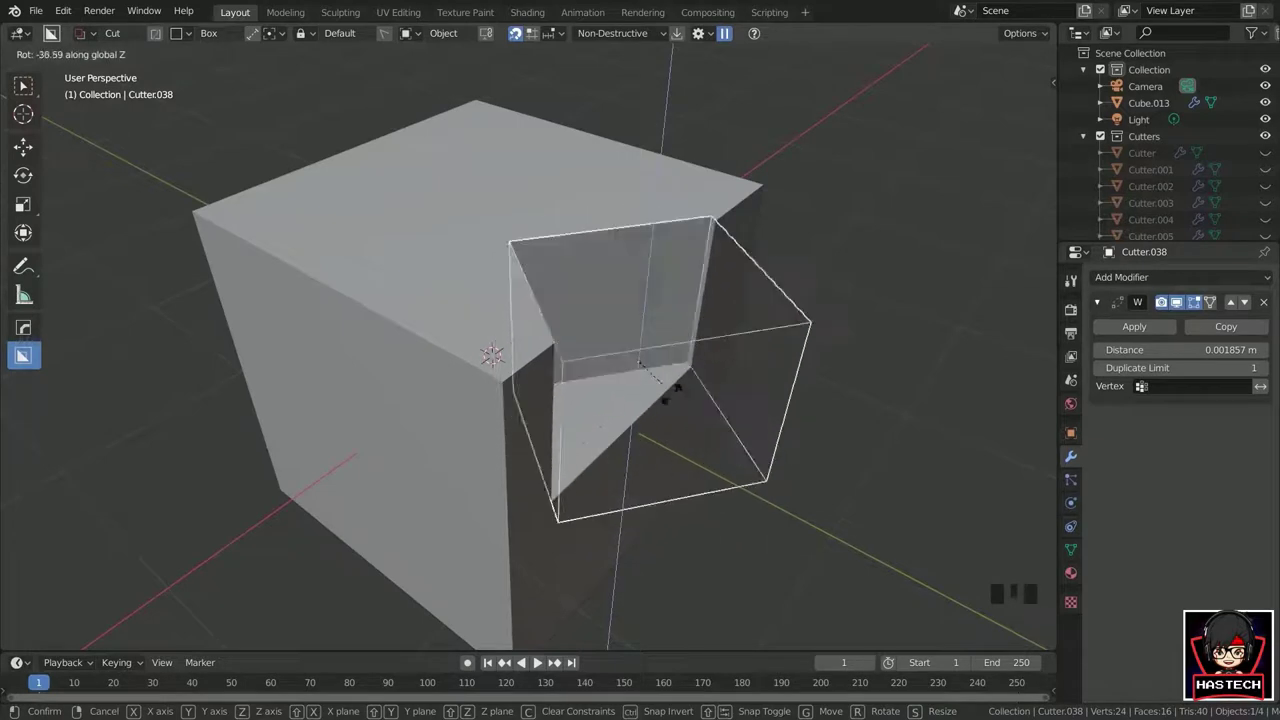
key("s")
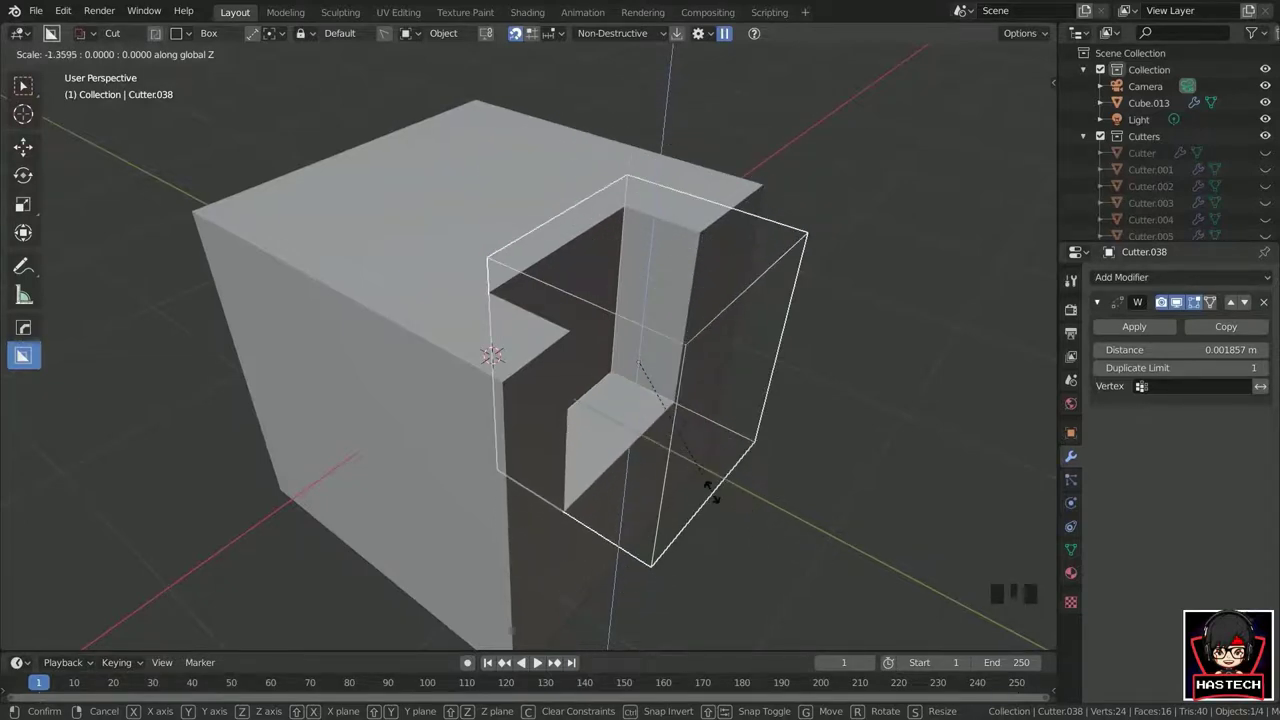
left_click(789, 556)
- Hide the live cutter so that only the cut cube remains in view
scroll(826, 505, "down", 4)
middle_click_drag(826, 505, 781, 428)
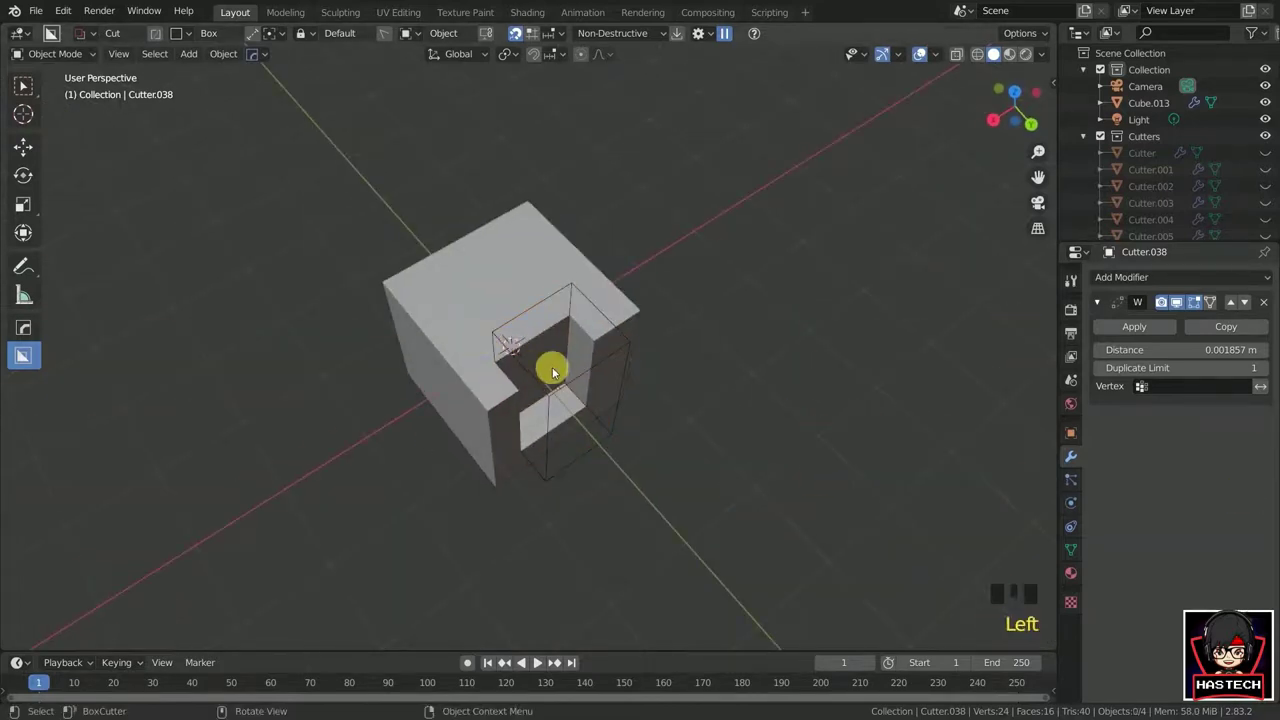
key("h")
scroll(654, 386, "up", 4)
middle_click_drag(654, 386, 577, 363)
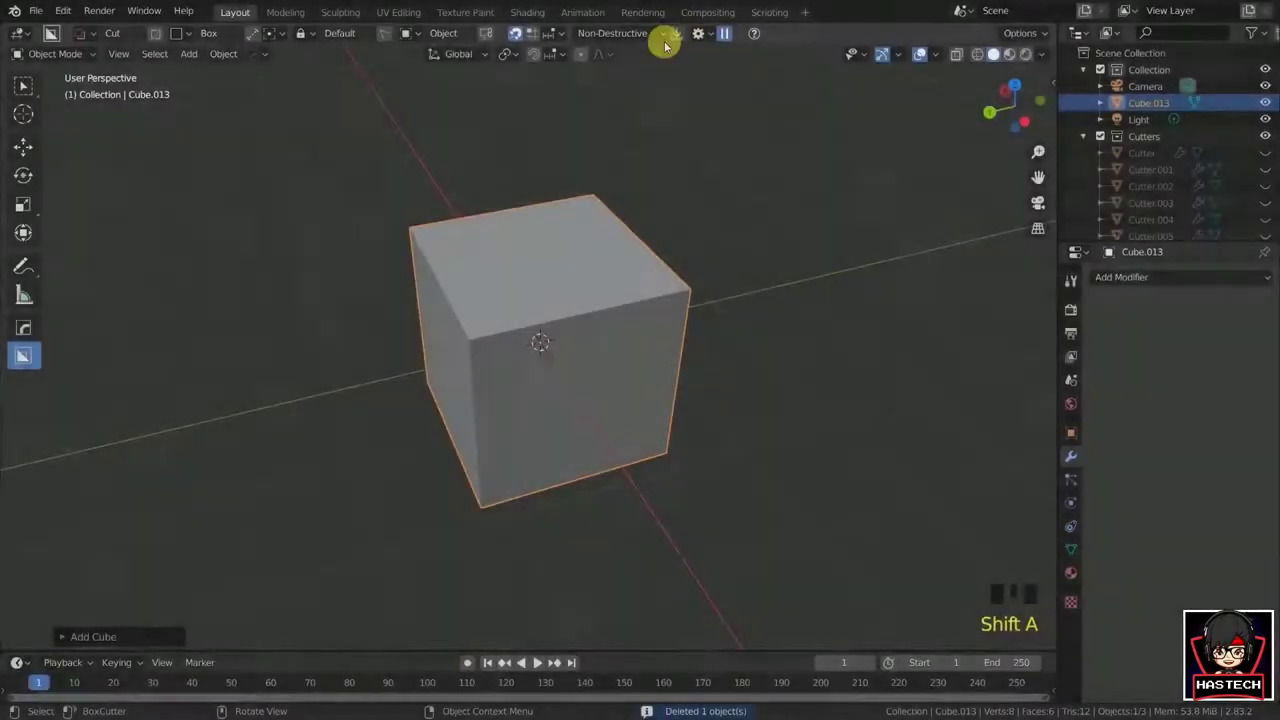
- Choose the Non-Destructive behavior and cut several box-shaped notches into the new cube
left_click(665, 38)
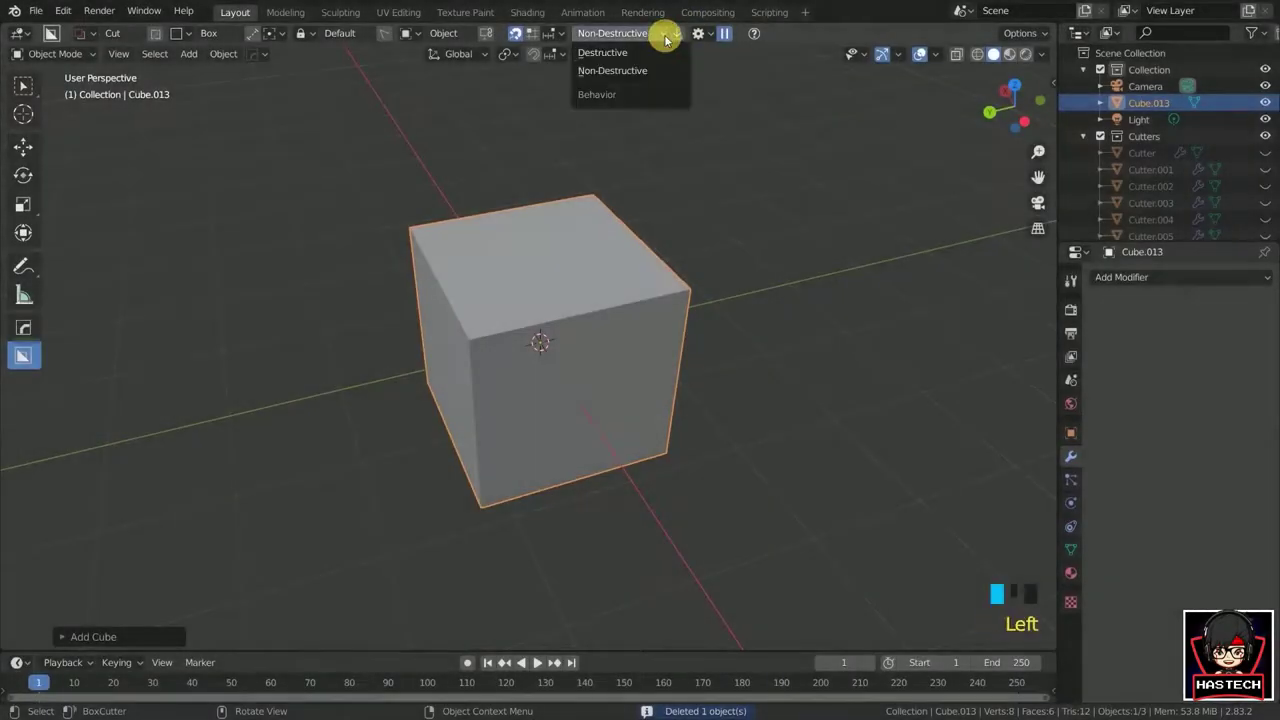
left_click(614, 73)
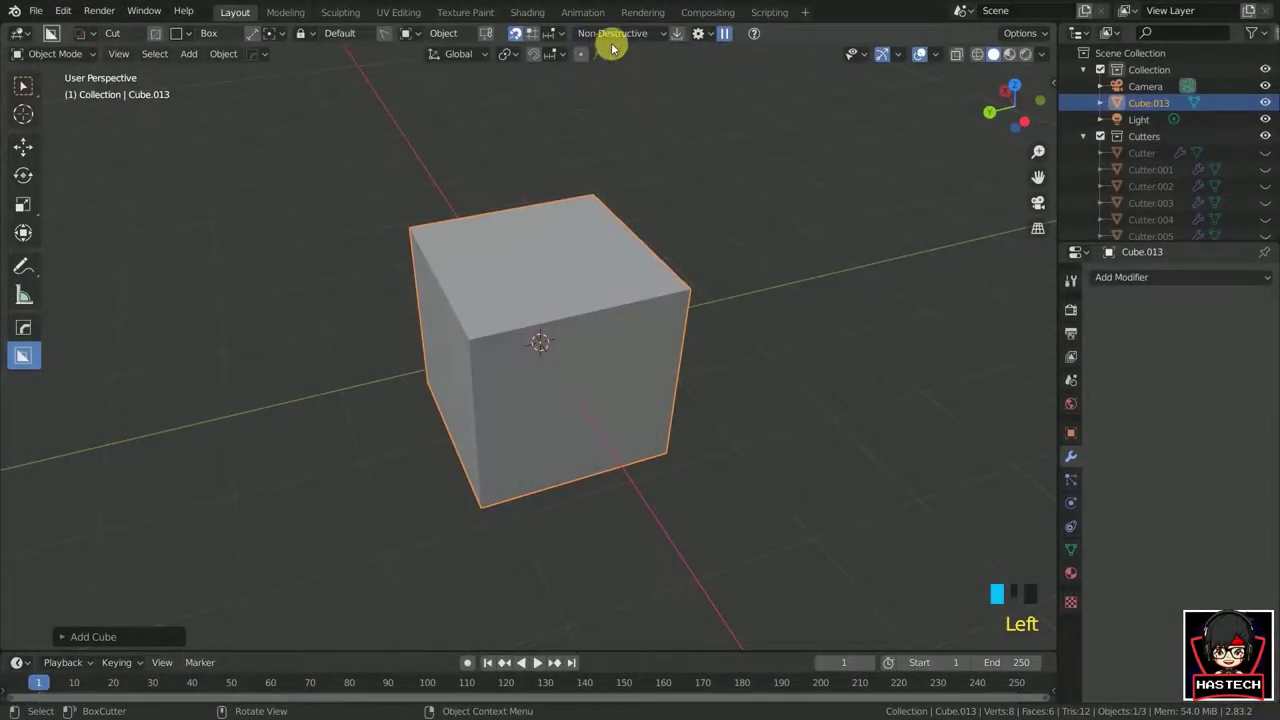
scroll(409, 266, "up", 2)
mouse_move(409, 266)
left_mouse_down()
mouse_move(506, 366)
mouse_move(800, 302)
left_mouse_up()
mouse_move(576, 275)
left_mouse_down()
mouse_move(651, 349)
mouse_move(503, 423)
mouse_move(529, 466)
mouse_move(519, 331)
left_mouse_up()
mouse_move(400, 331)
left_mouse_down()
mouse_move(469, 400)
mouse_move(466, 526)
left_mouse_up()
mouse_move(405, 332)
left_mouse_down()
mouse_move(477, 347)
mouse_move(484, 430)
left_mouse_up()
- Cut further box-shaped slots and notches into the cube's other sides and edges
middle_click_drag(477, 380, 509, 417)
left_click_drag(509, 417, 360, 370)
mouse_move(415, 267)
left_mouse_down()
mouse_move(503, 360)
mouse_move(531, 471)
mouse_move(634, 457)
left_mouse_up()
mouse_move(634, 457)
middle_mouse_down()
mouse_move(491, 432)
mouse_move(614, 309)
middle_mouse_up()
mouse_move(614, 309)
left_mouse_down()
mouse_move(640, 531)
mouse_move(724, 463)
left_mouse_up()
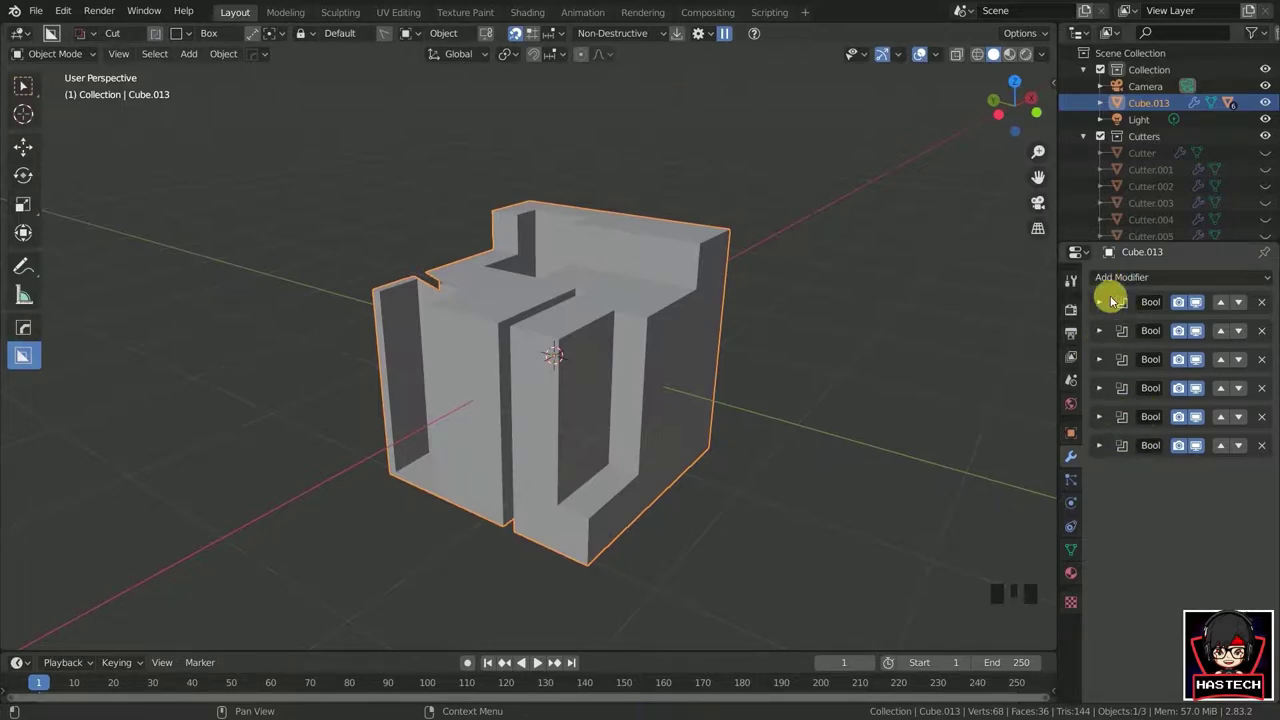
- Apply all of the cube's Boolean modifiers at once and delete the cube
left_click(680, 33)
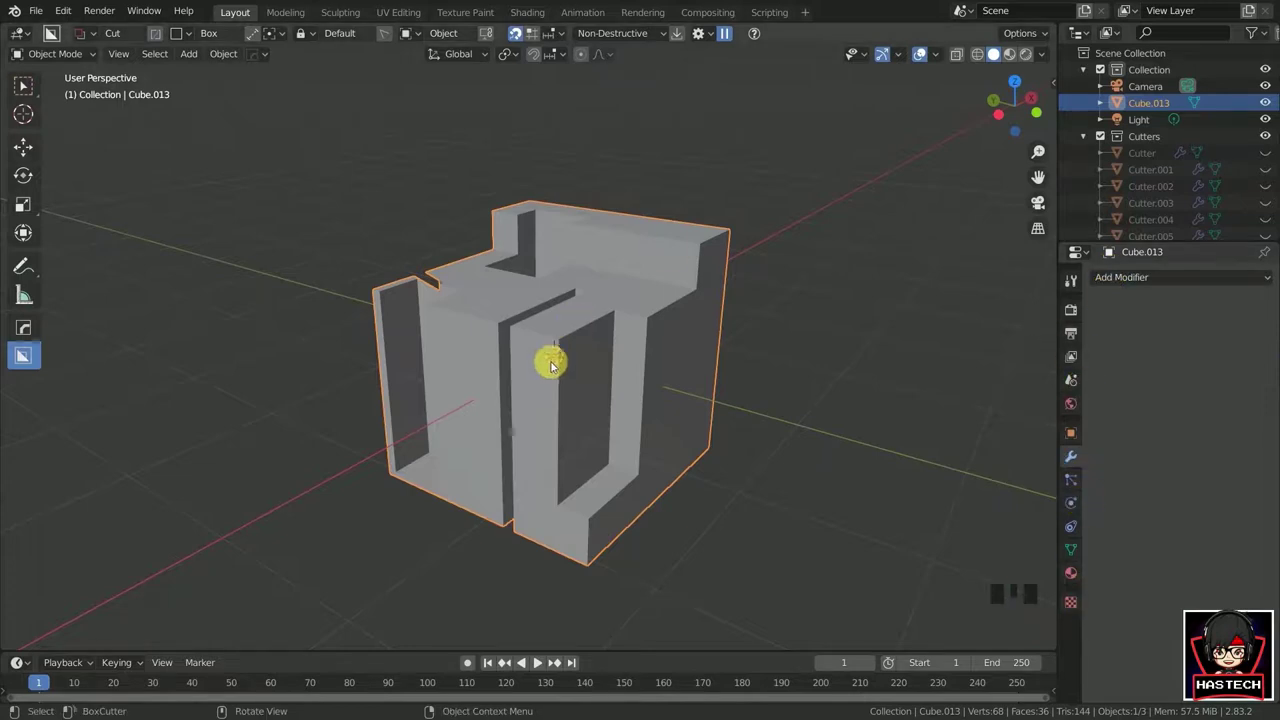
middle_click_drag(543, 363, 672, 463)
key("Delete")
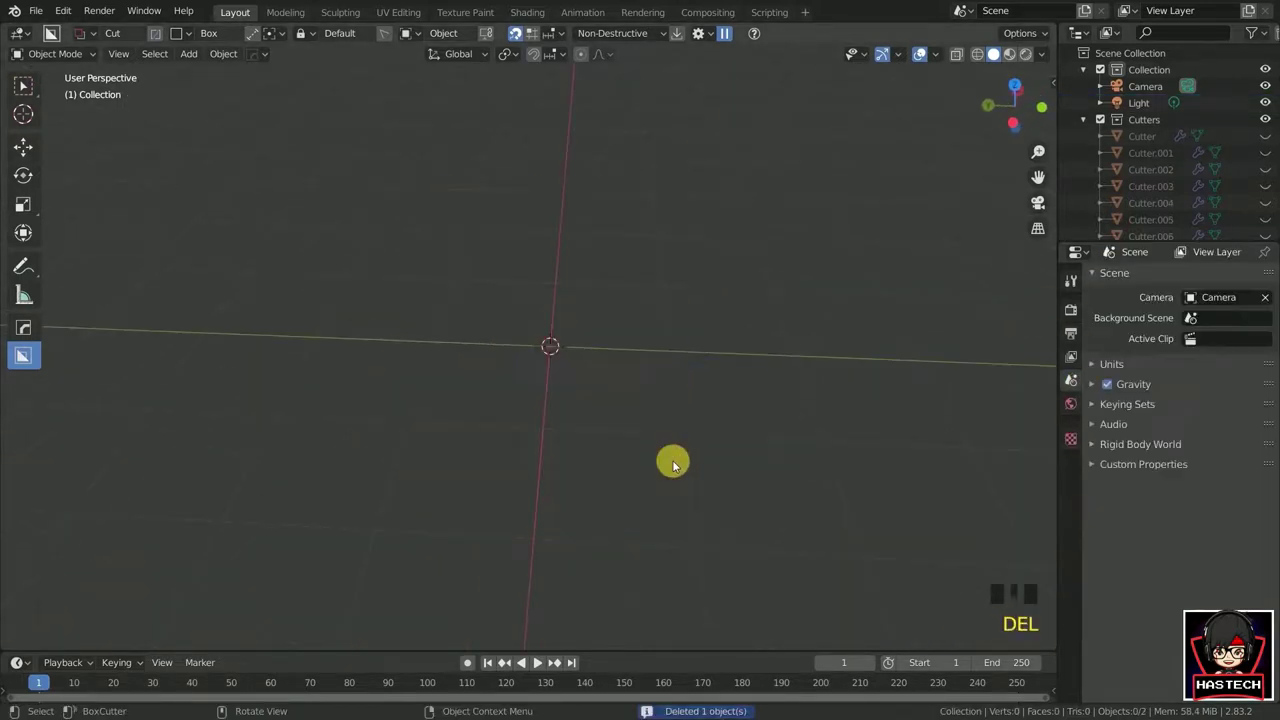
- Add a new cube and set the cutting behavior to Destructive
key("shift+a")
mouse_move(691, 382)
left_click(750, 399)
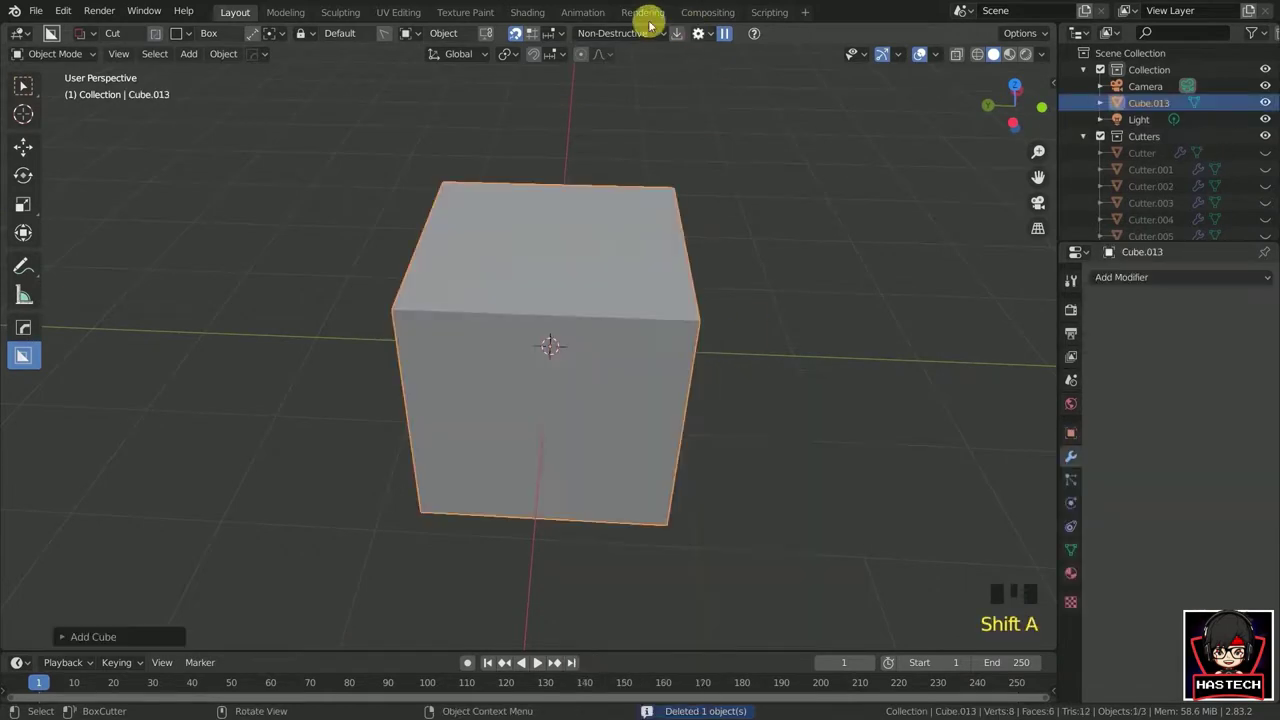
left_click(660, 36)
left_click(640, 55)
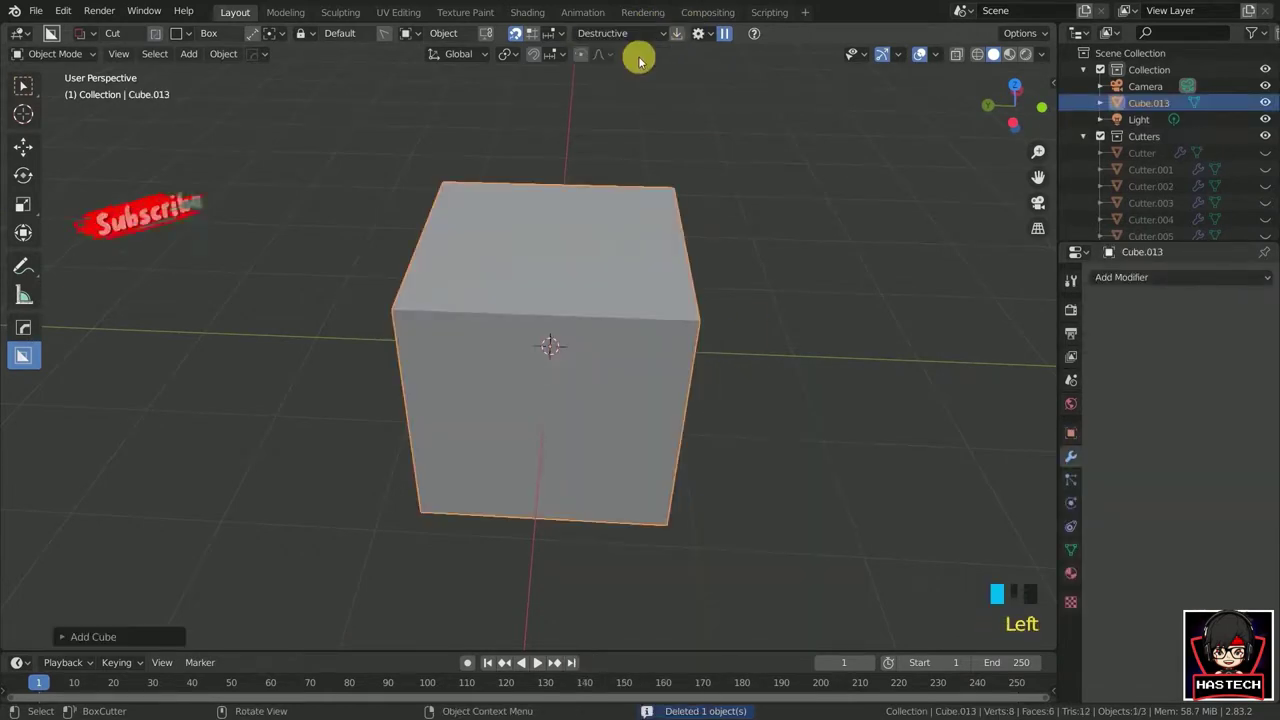
- Cut box-shaped notches down into the cube's top face, each one open across a different upper edge
mouse_move(638, 114)
middle_mouse_down()
mouse_move(614, 271)
mouse_move(500, 266)
middle_mouse_up()
left_click_drag(500, 266, 645, 370)
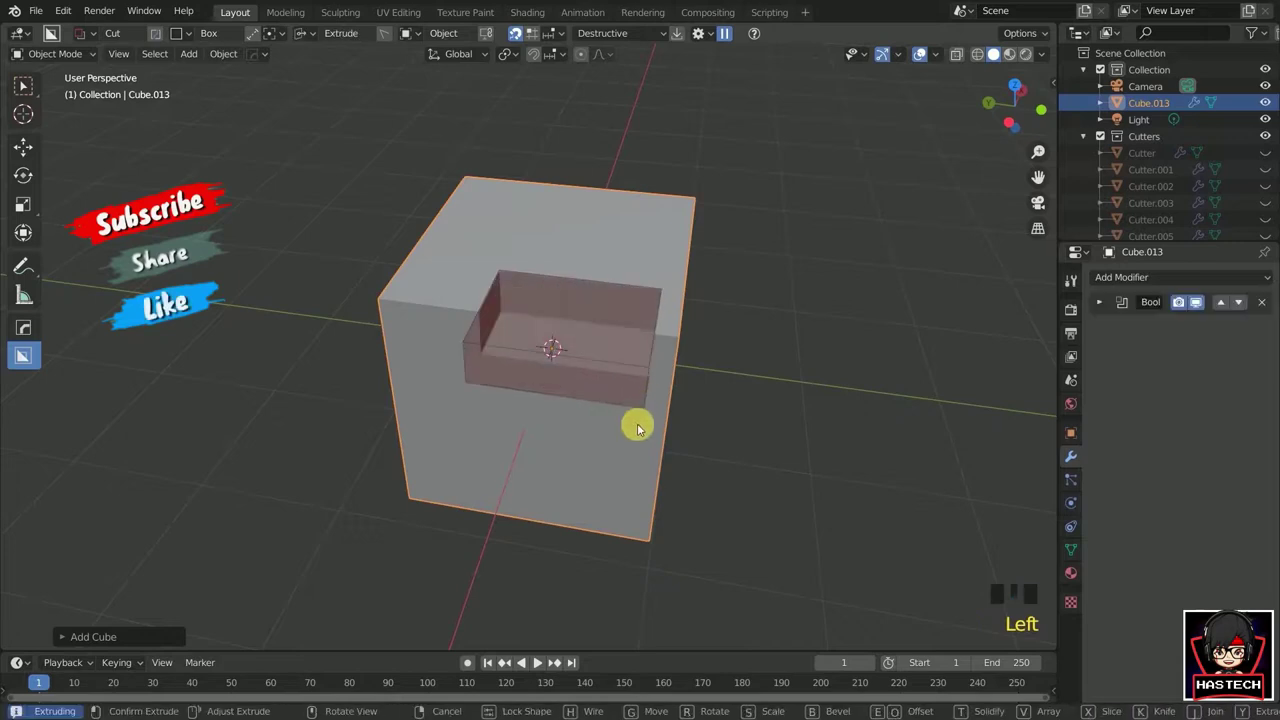
left_click(617, 451)
middle_click_drag(1032, 370, 766, 389)
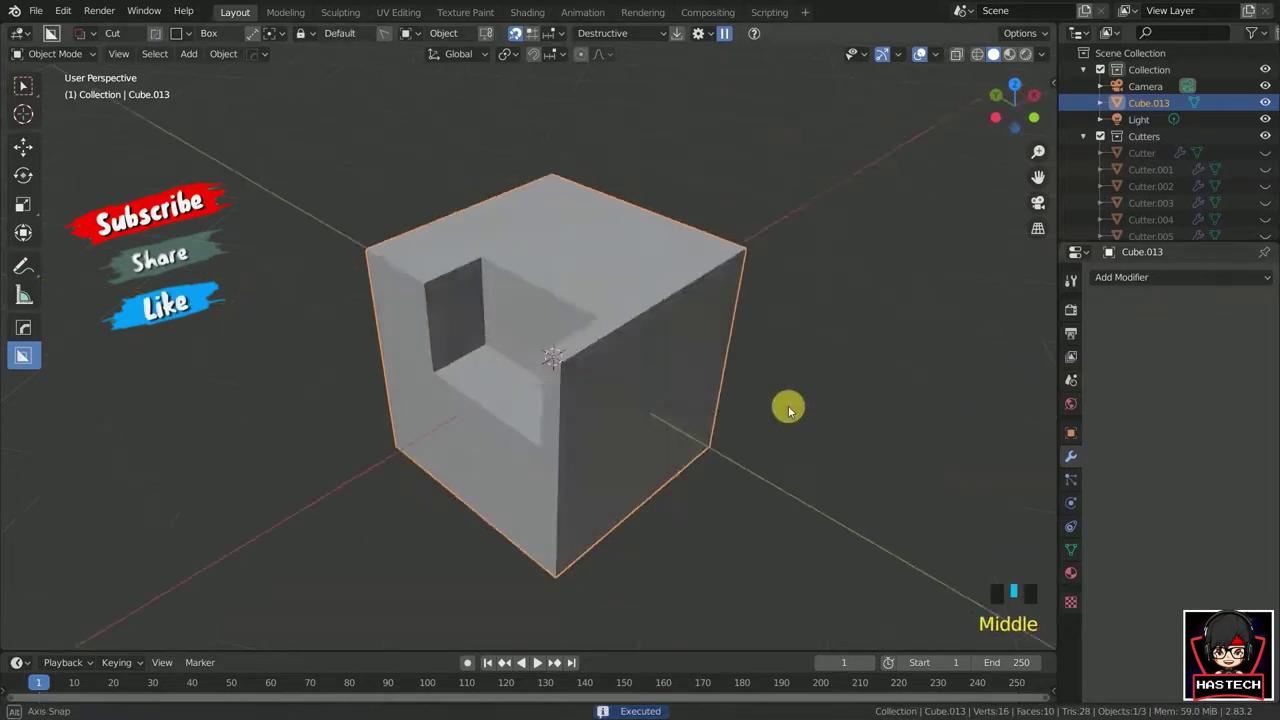
left_click_drag(651, 260, 654, 323)
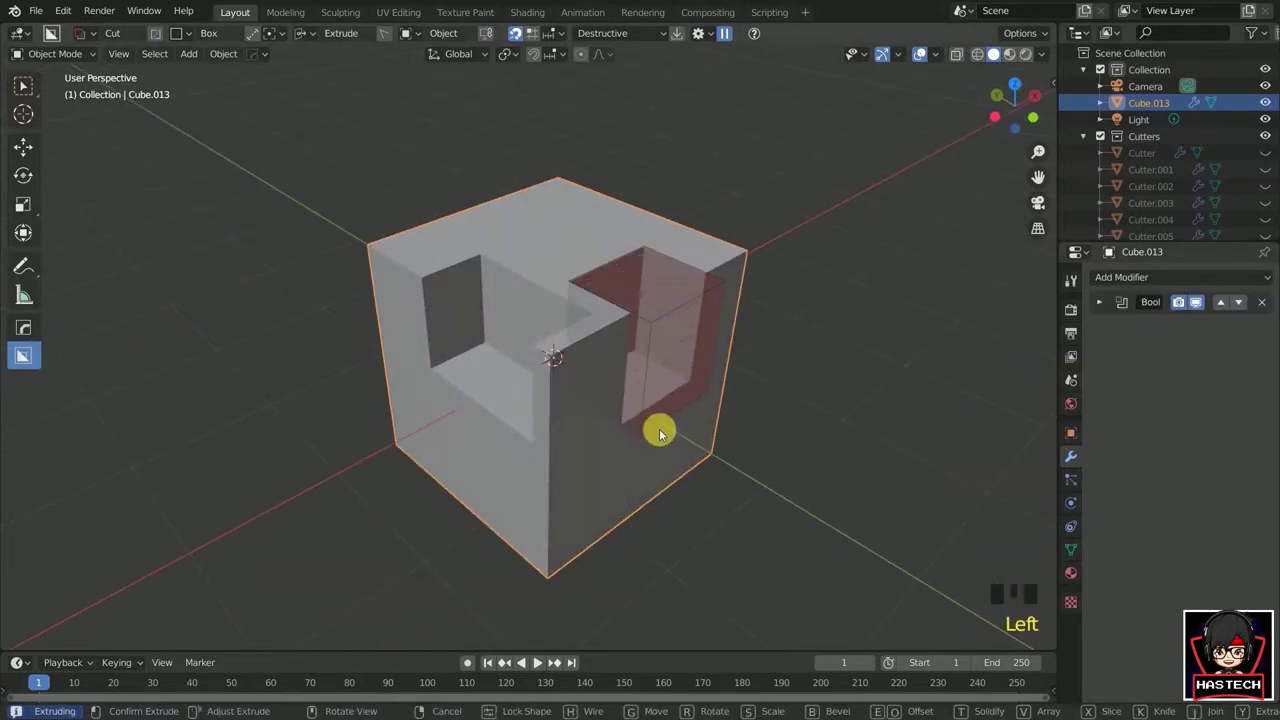
left_click(660, 435)
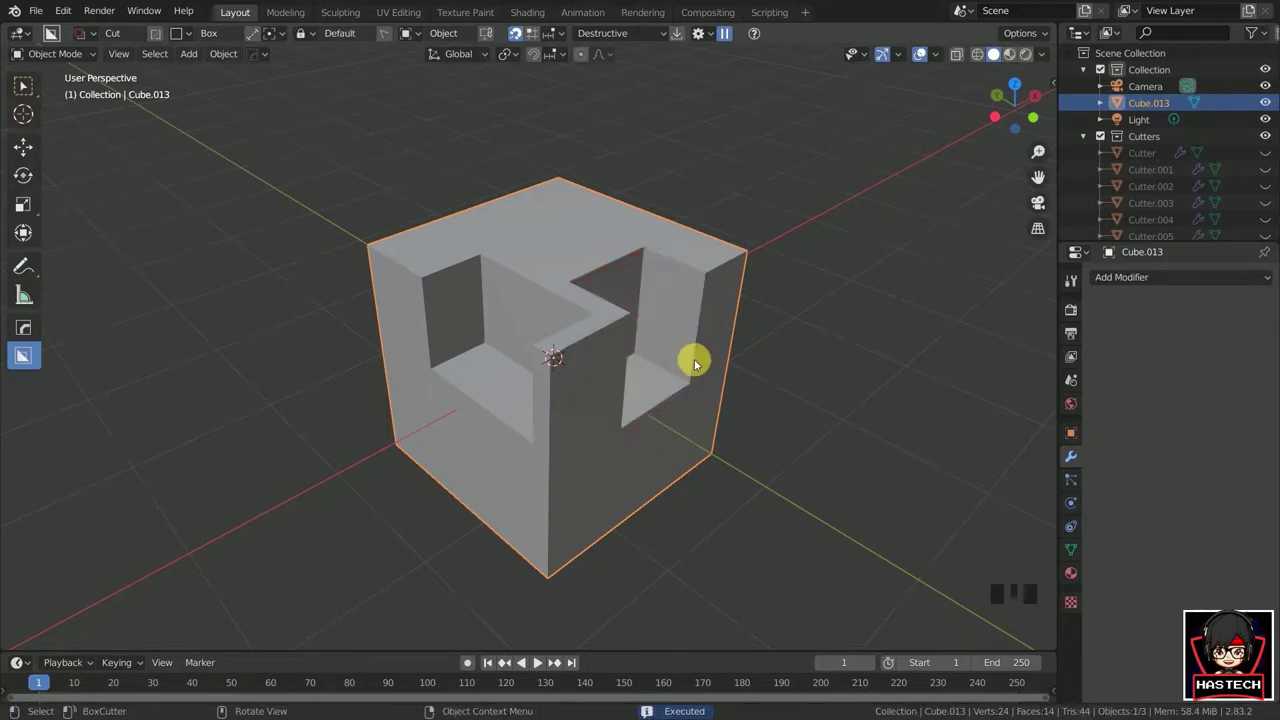
mouse_move(713, 320)
middle_mouse_down()
mouse_move(623, 294)
mouse_move(591, 246)
middle_mouse_up()
left_click_drag(591, 246, 689, 386)
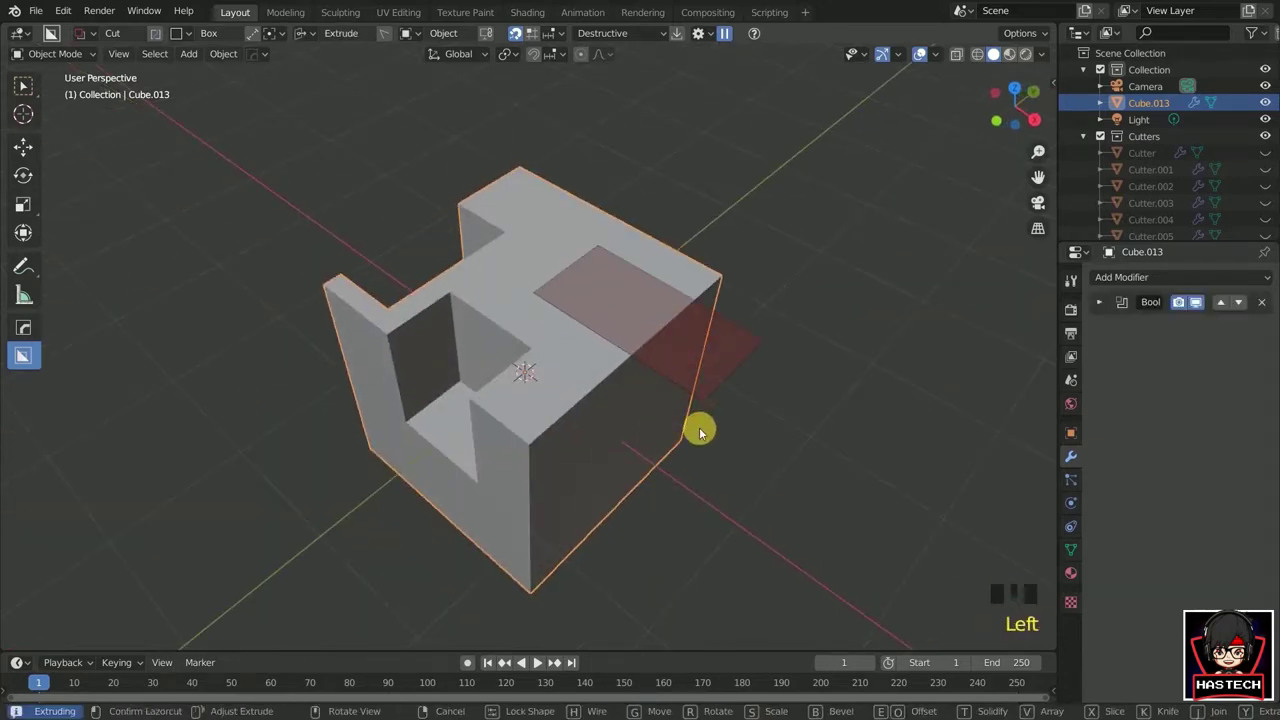